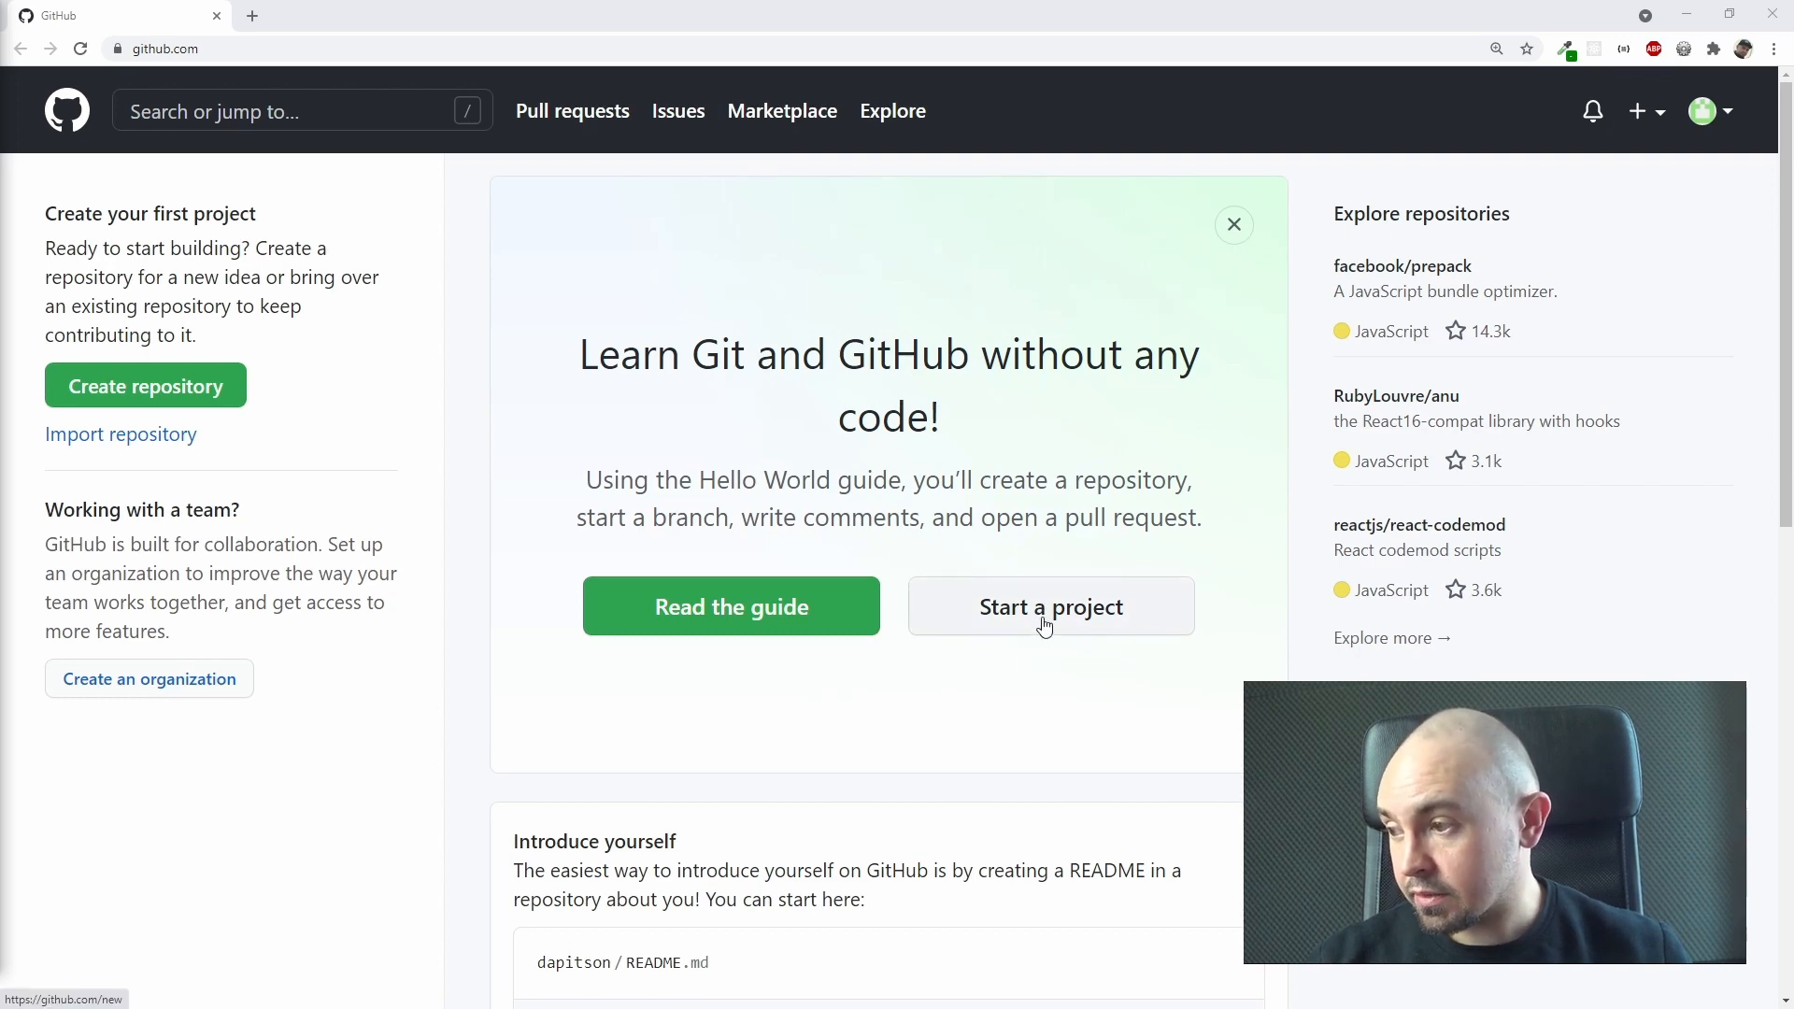
Step: Start creating a new repository under the current account and name it project-1
click(1652, 117)
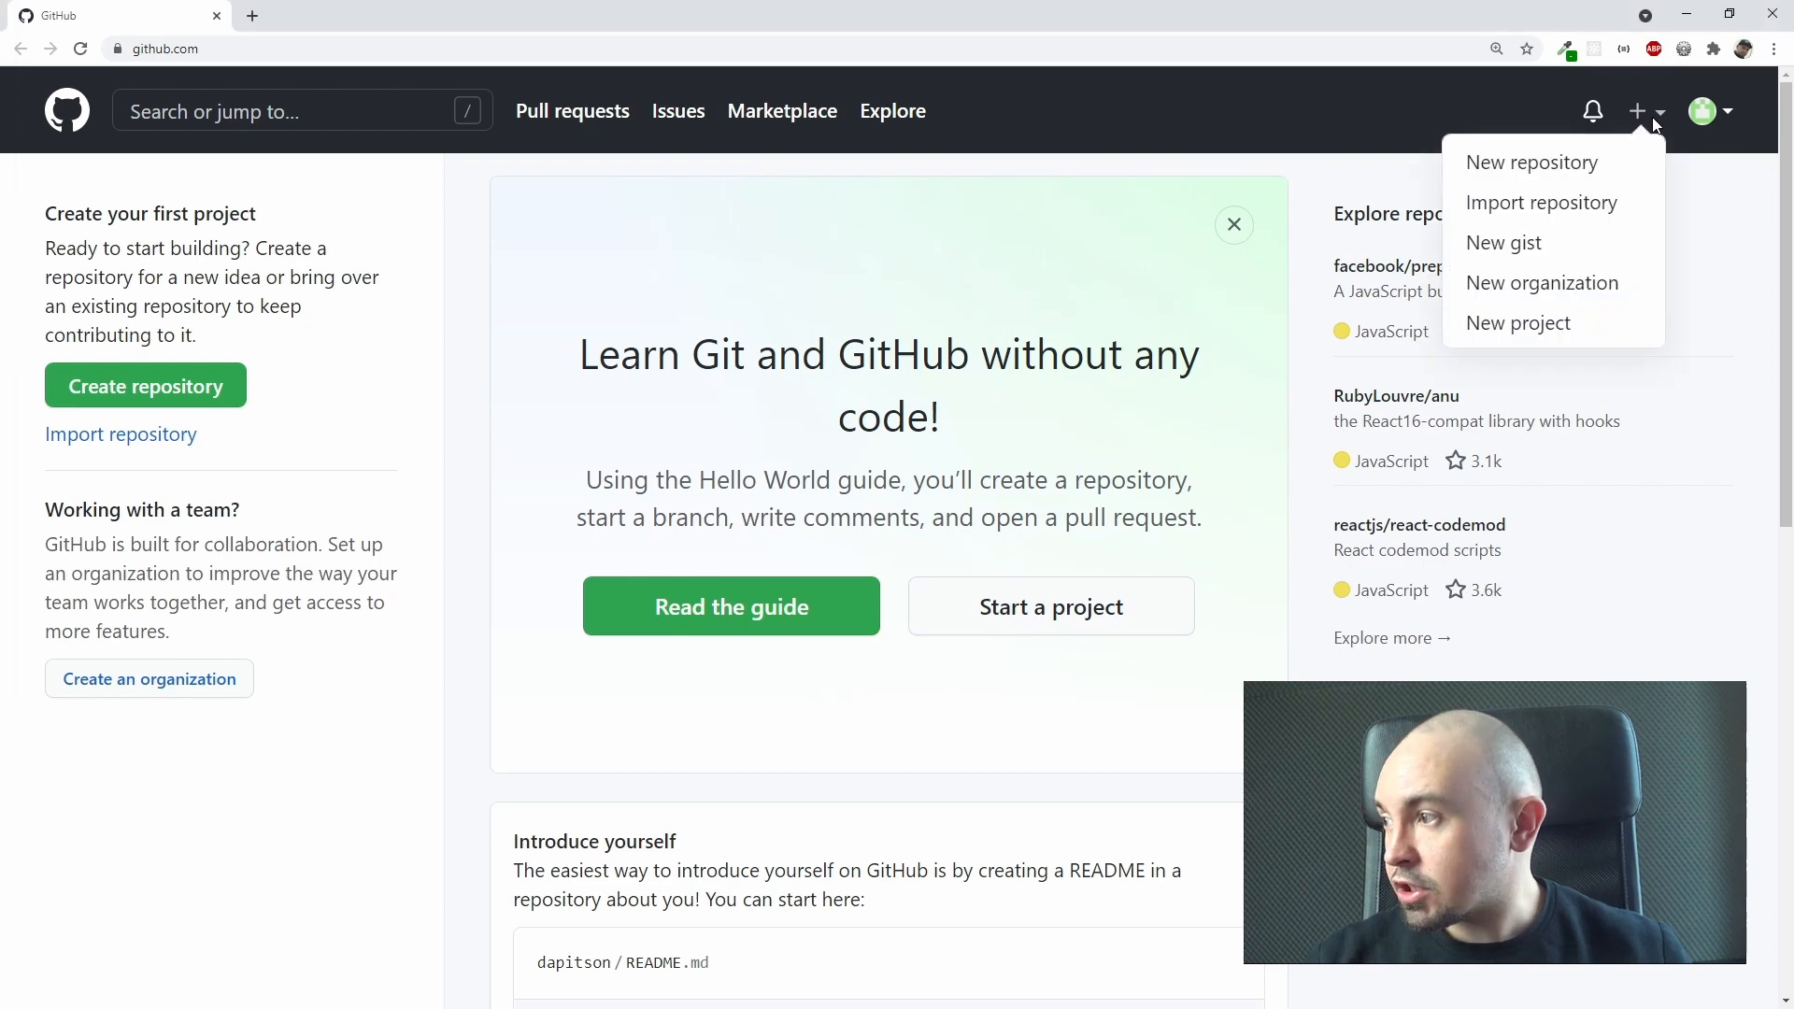
click(1562, 166)
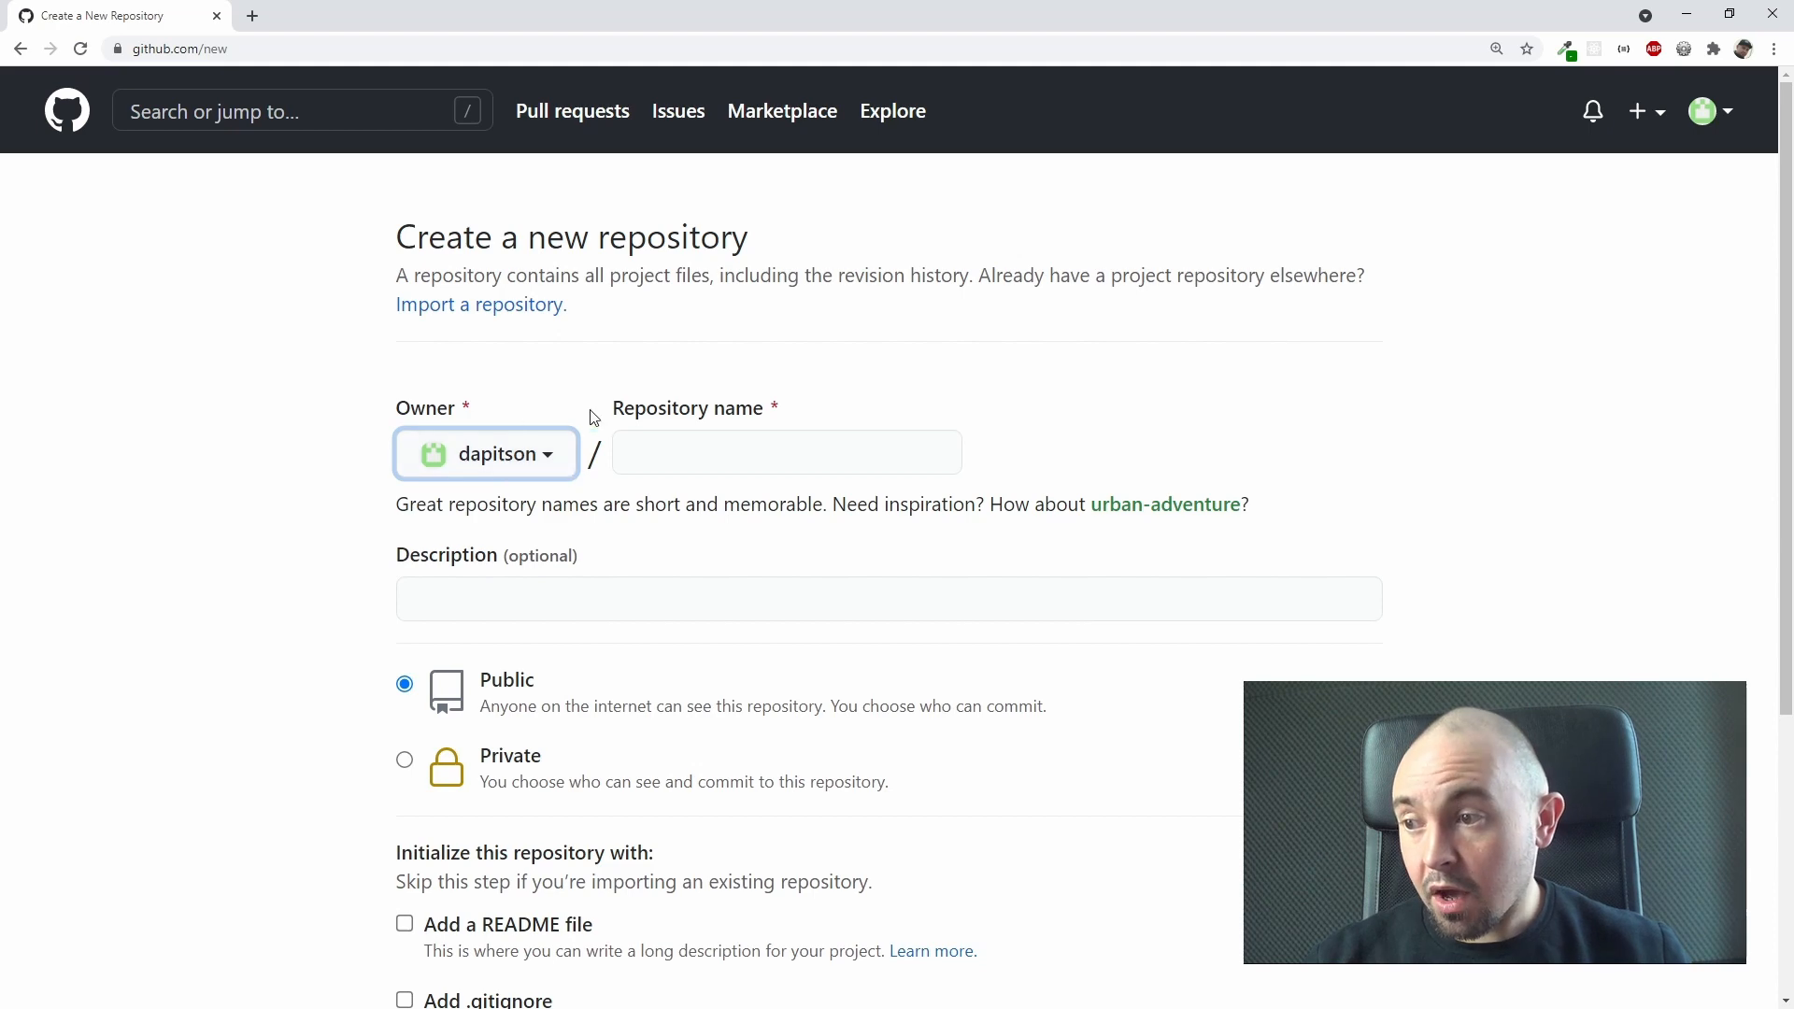
click(555, 468)
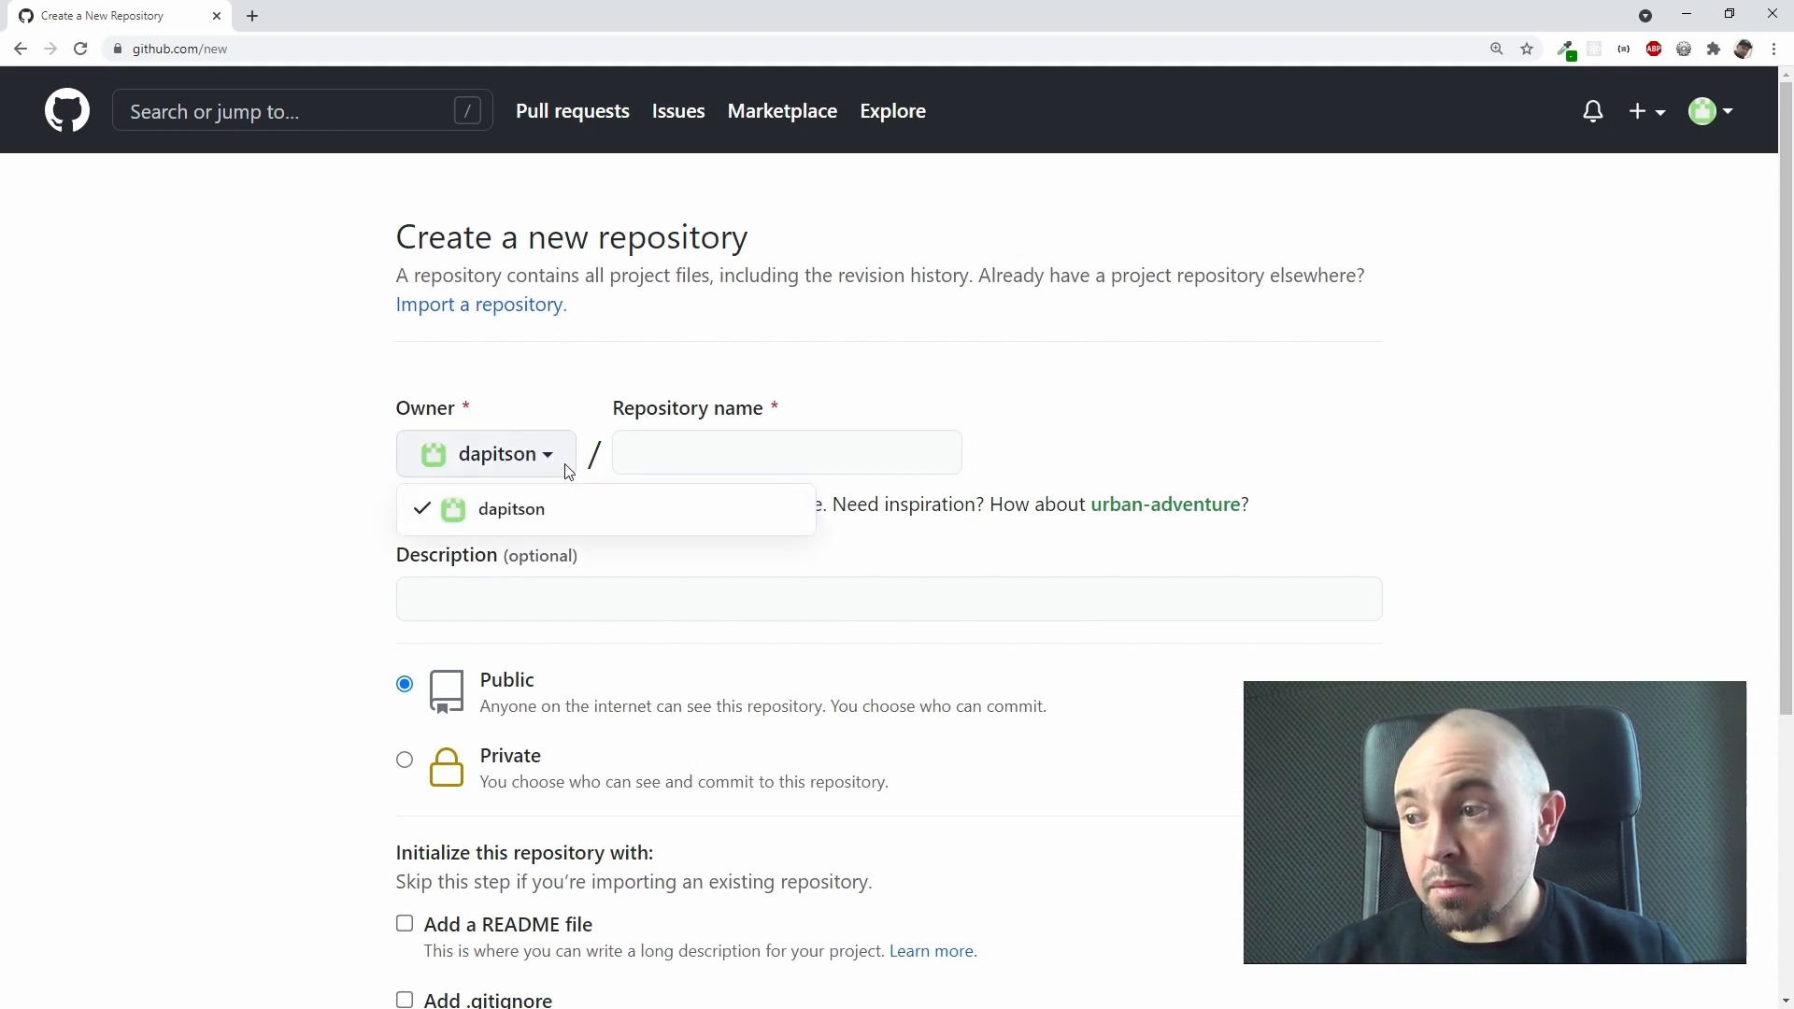
click(568, 470)
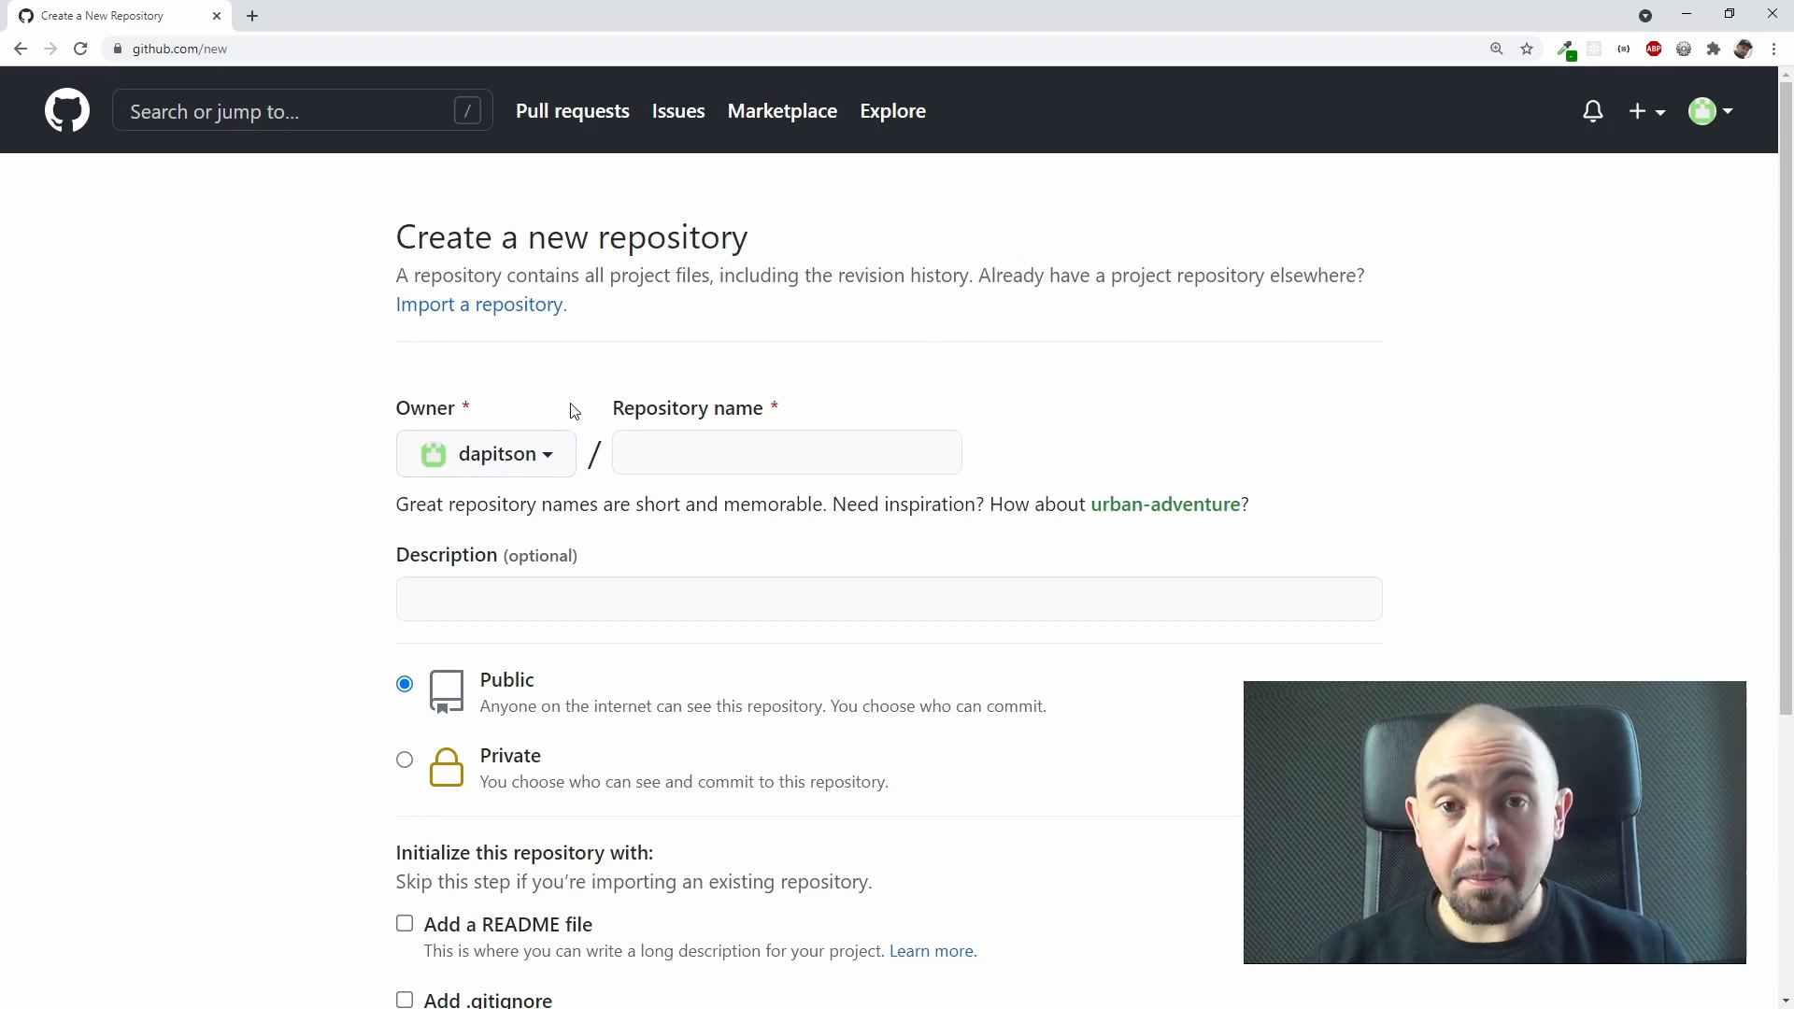
click(658, 445)
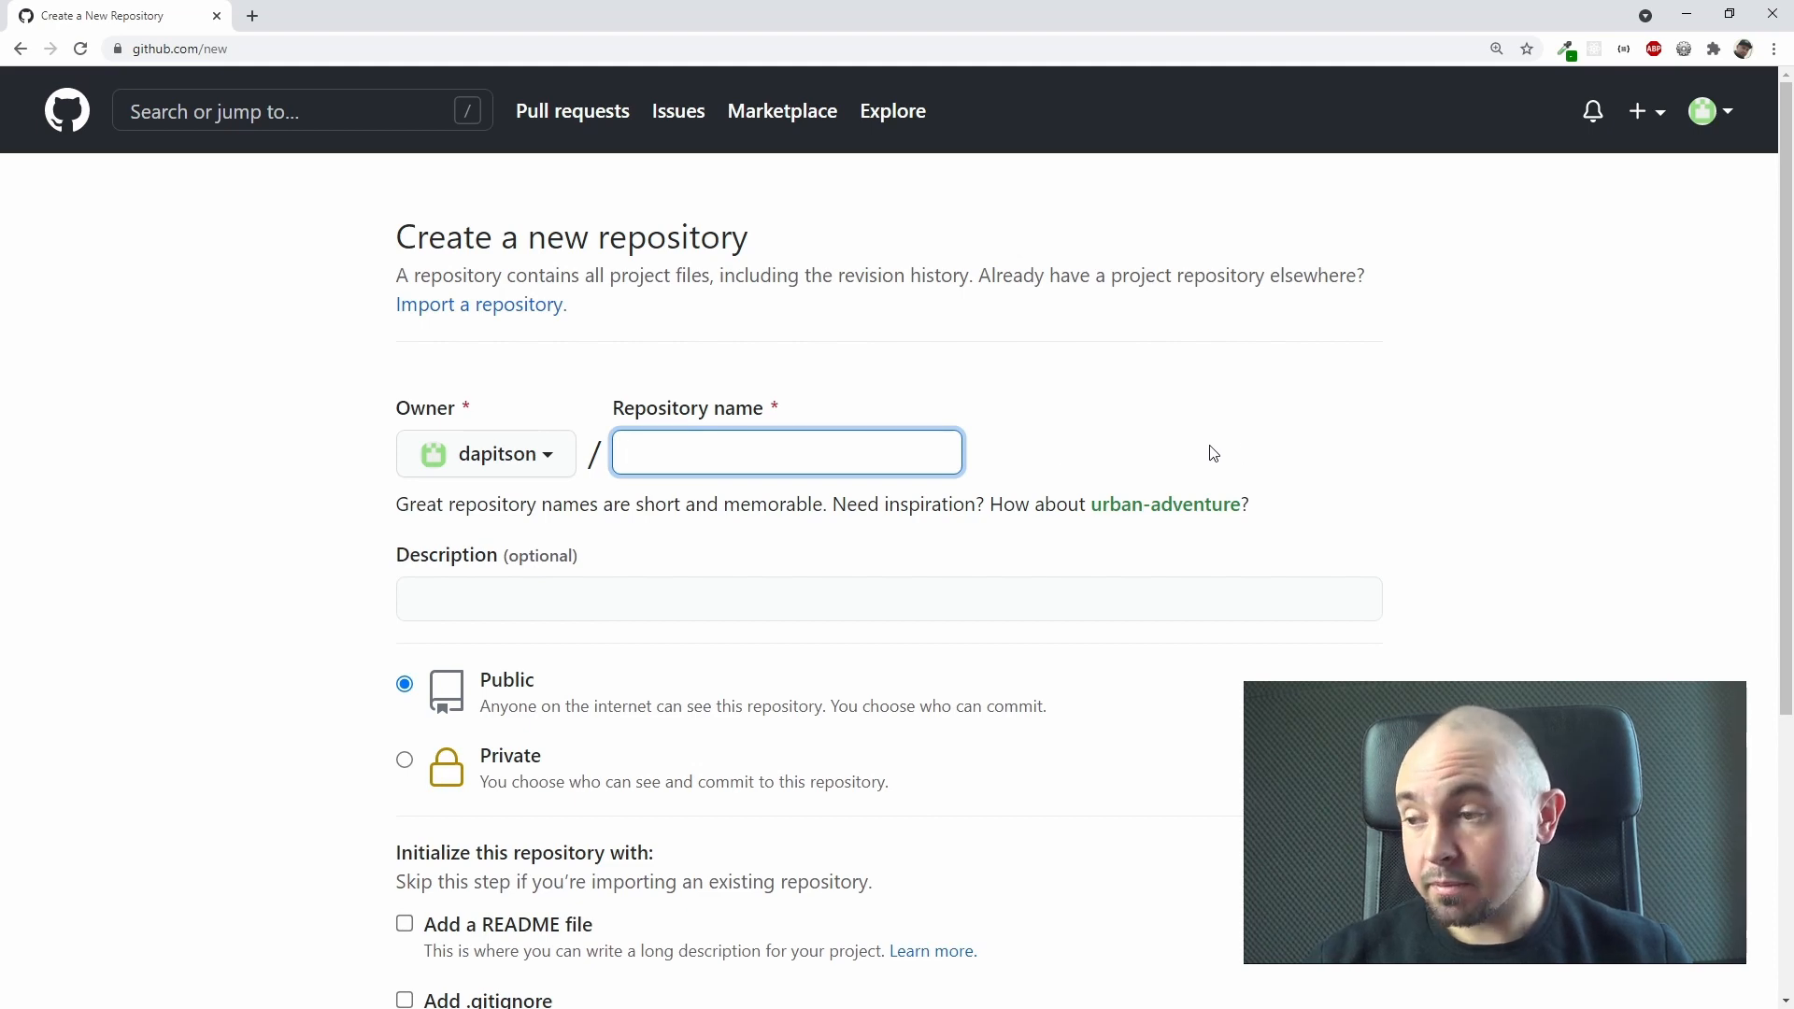
text(p)
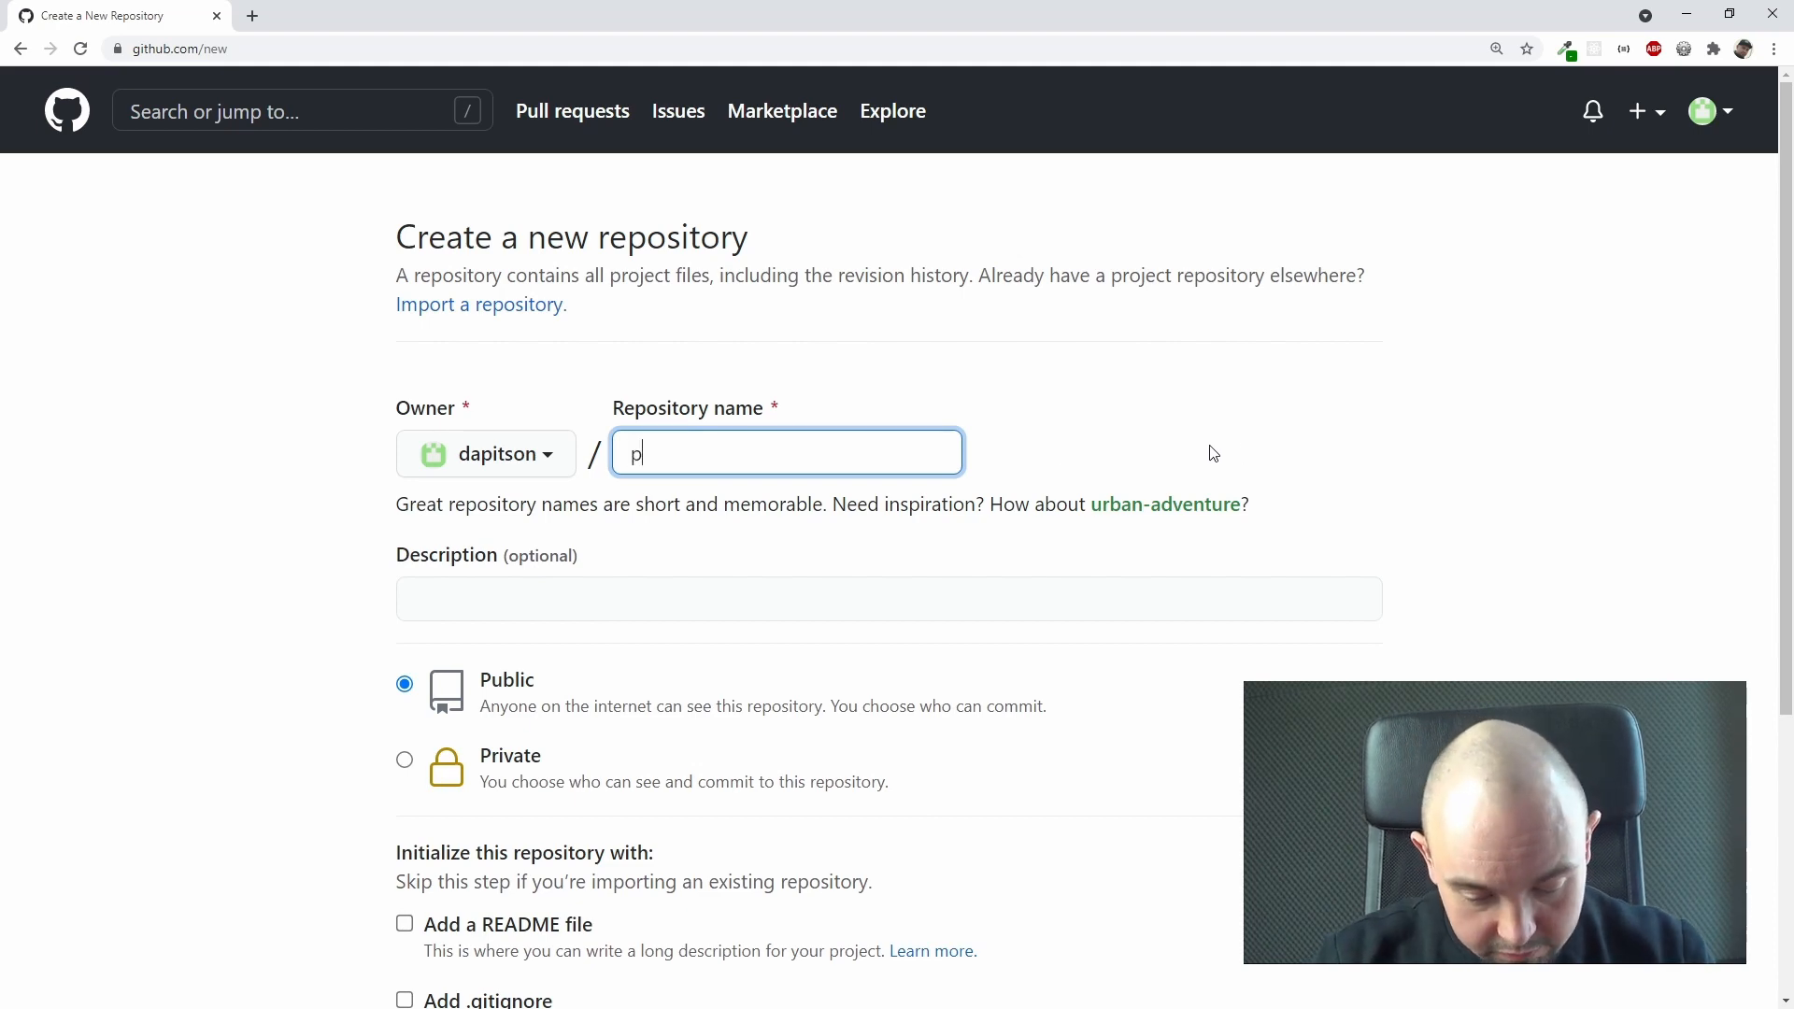
text(roject-1)
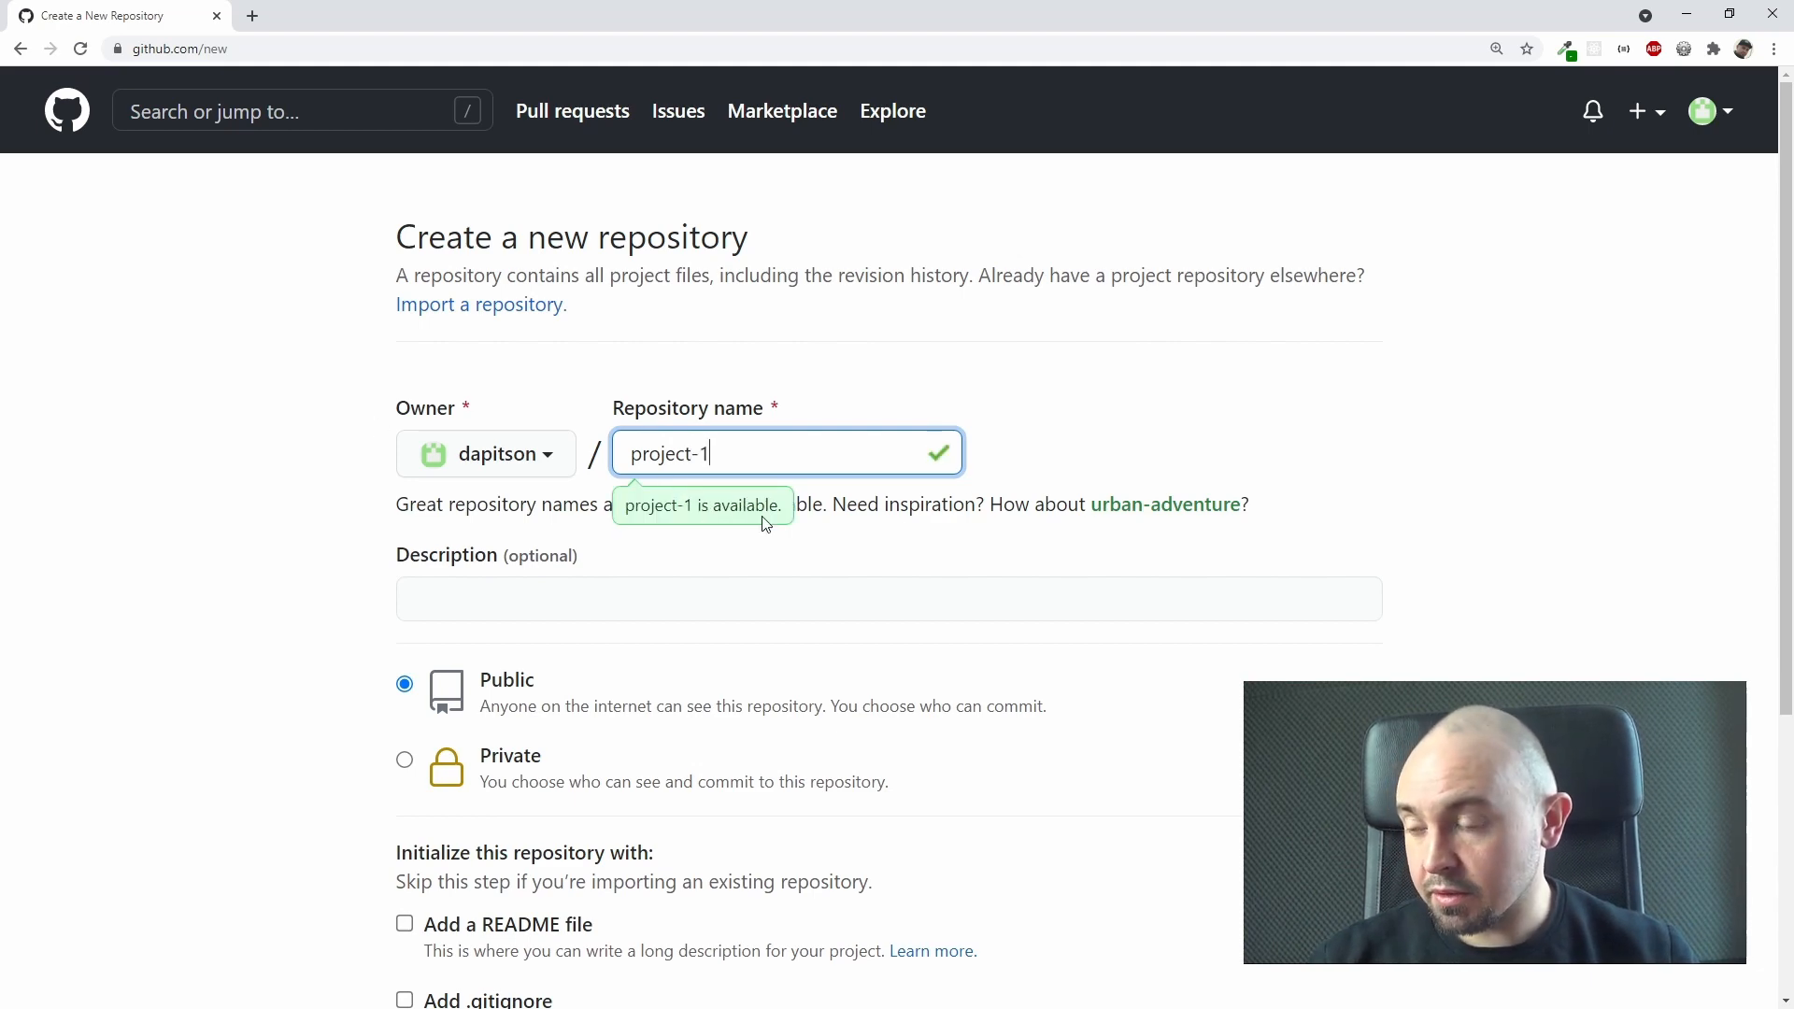
Step: Try the repository name without the hyphen before the 1, and restore it to project-1
click(703, 454)
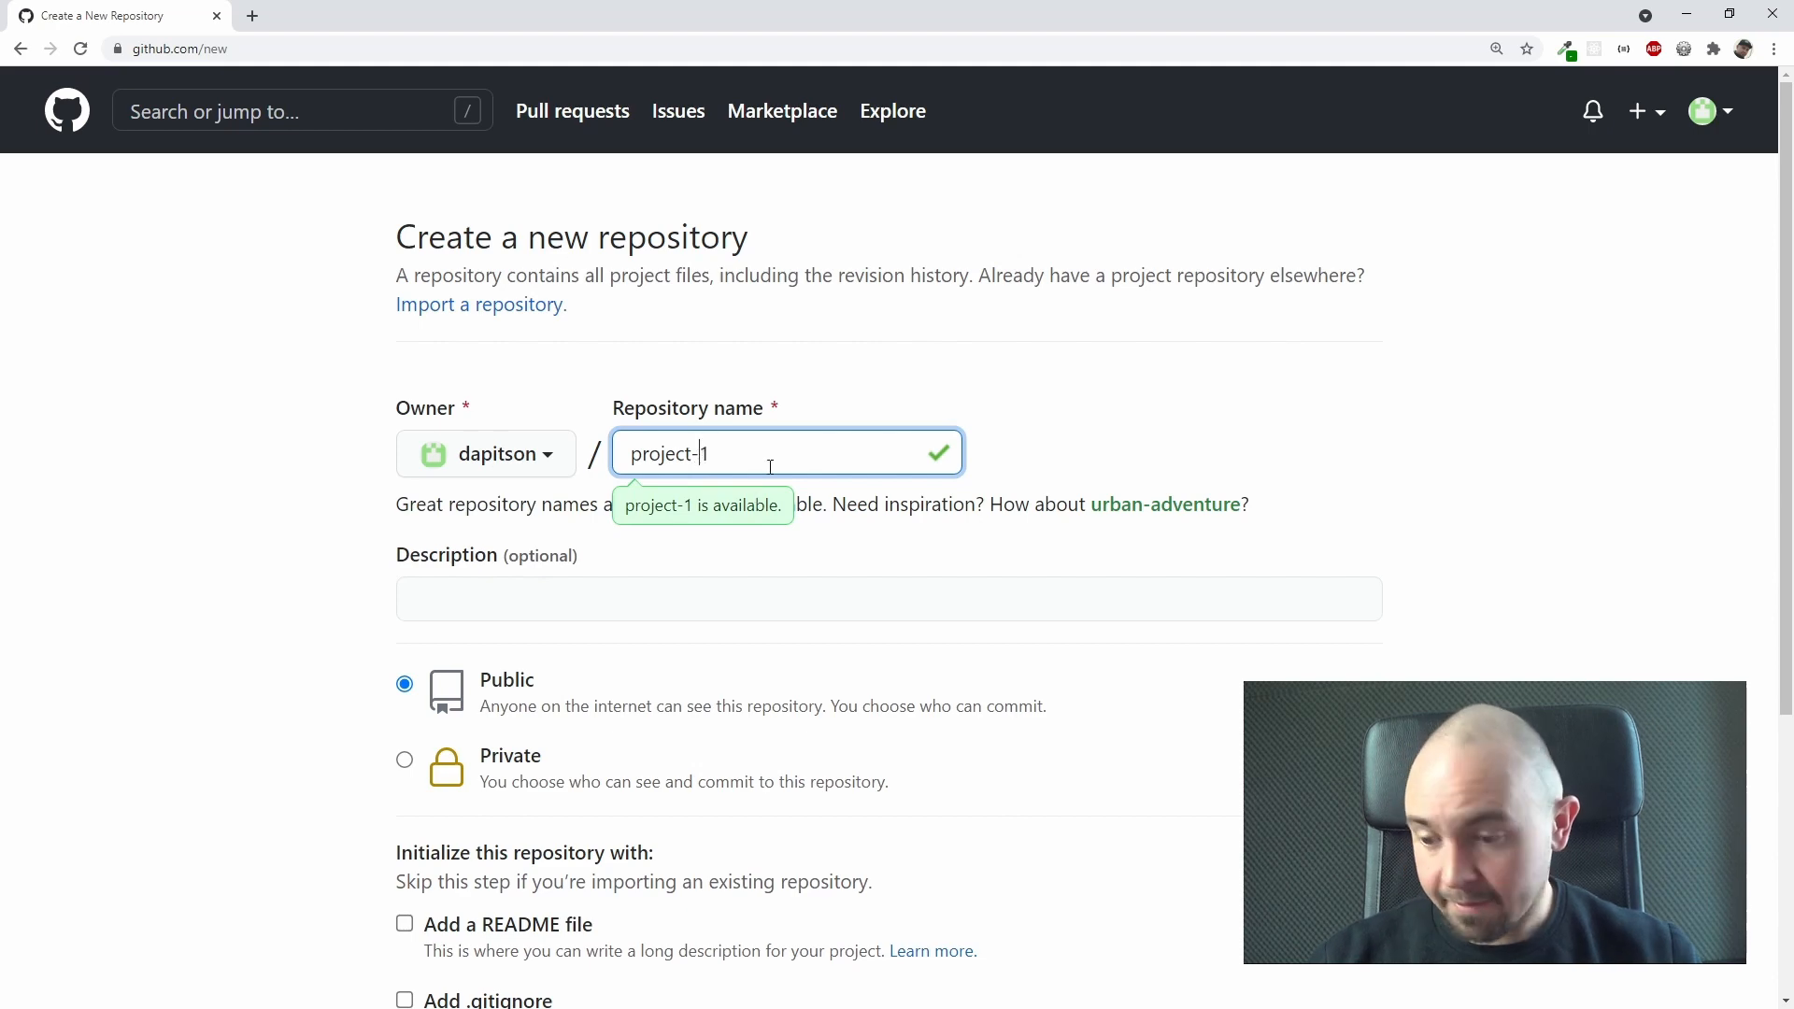
key(BackSpace)
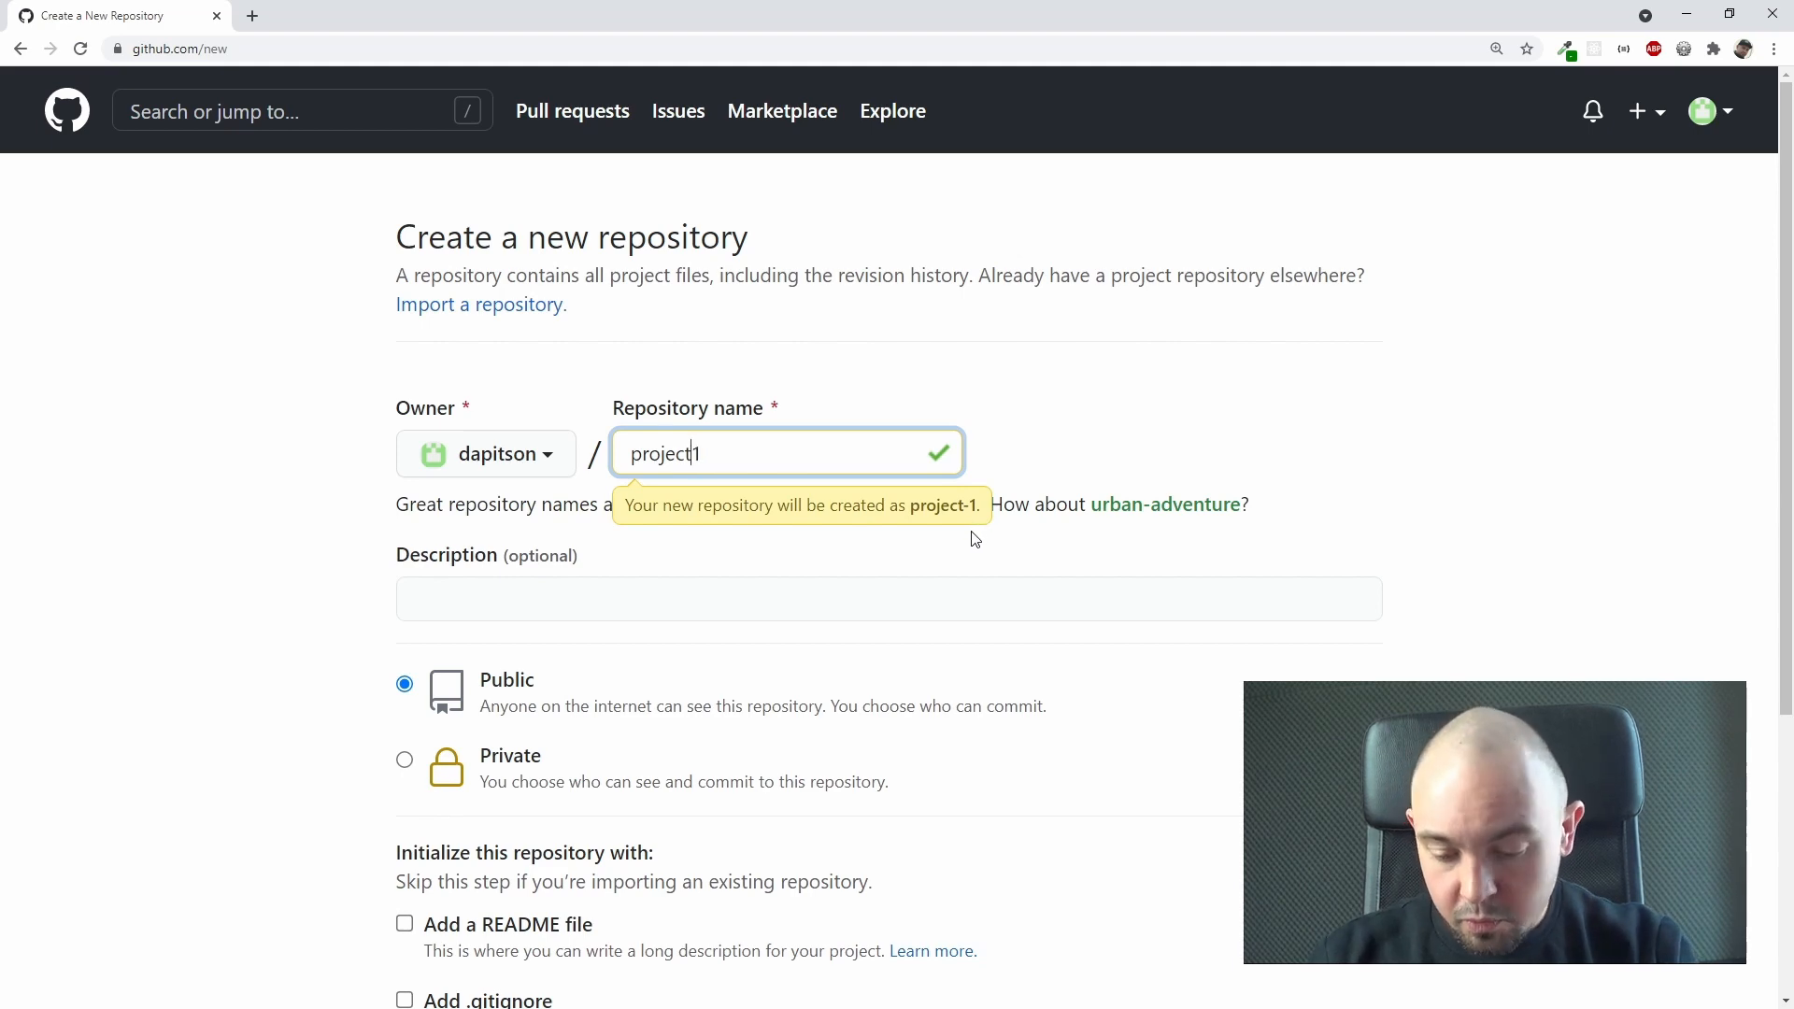
key(BackSpace)
text(-)
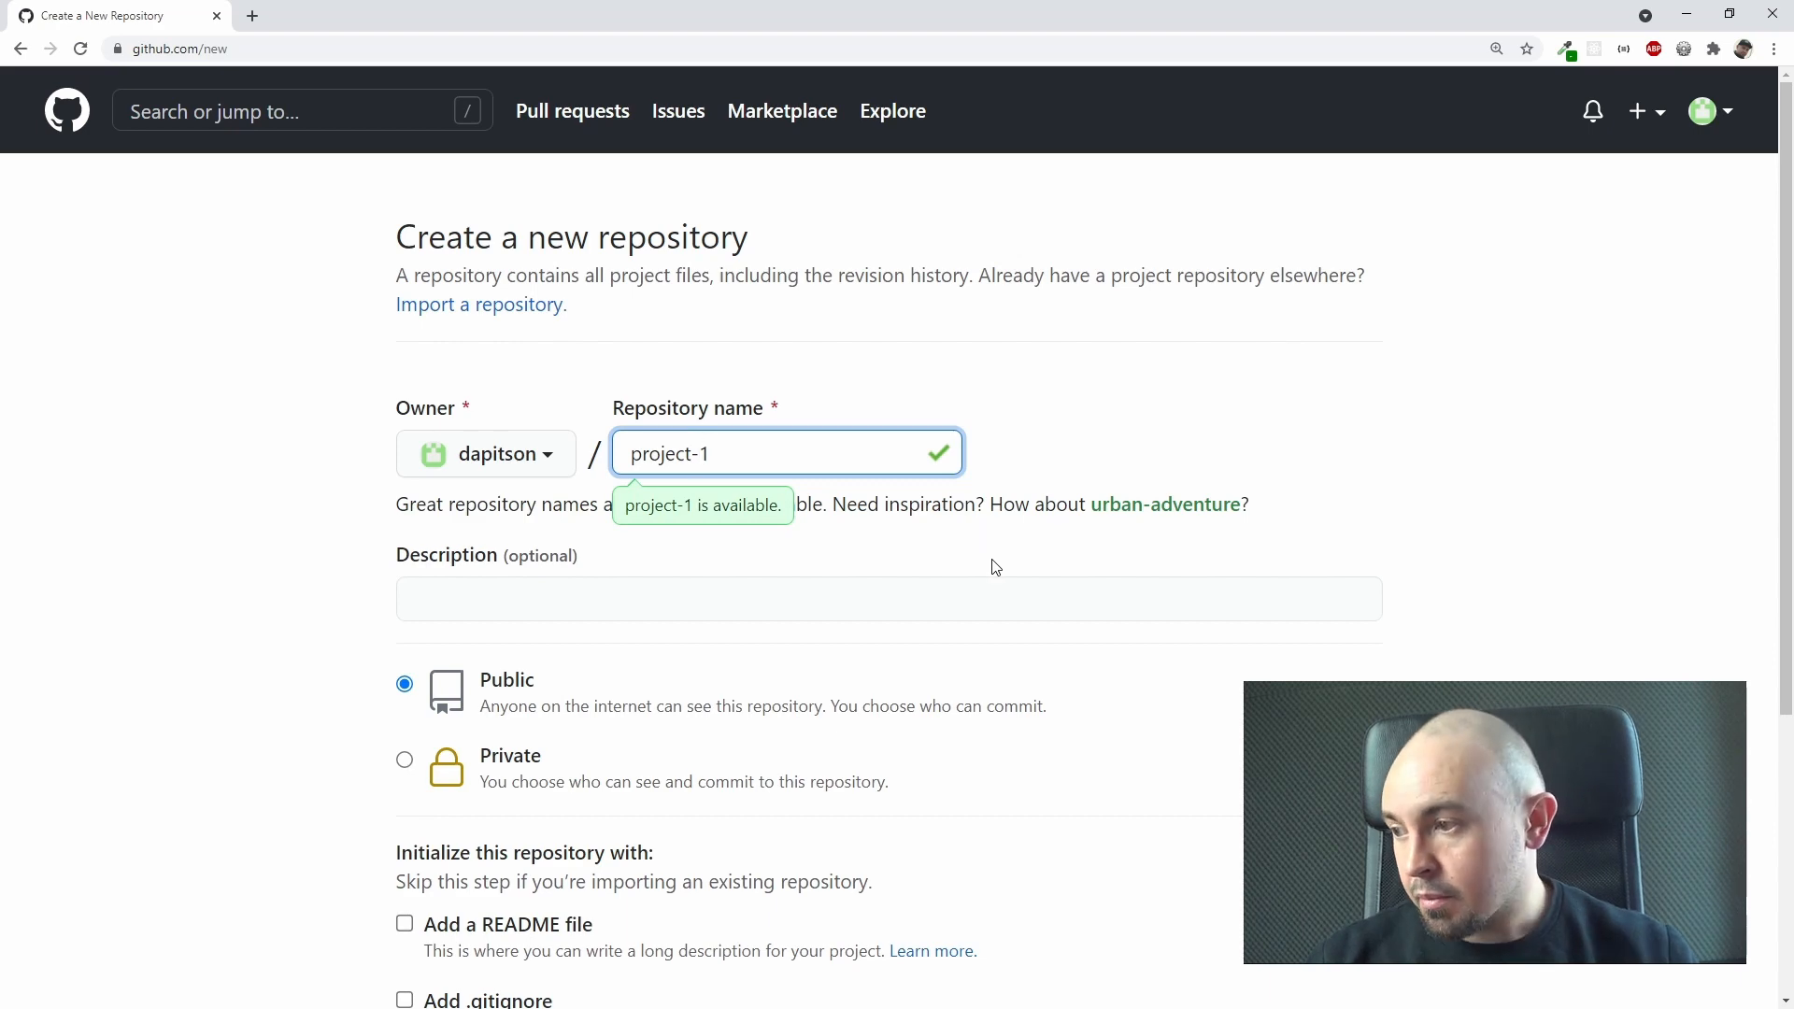
Step: Enter "Our first repository" as the repository's description
click(917, 597)
scroll(156, 569, down, 1)
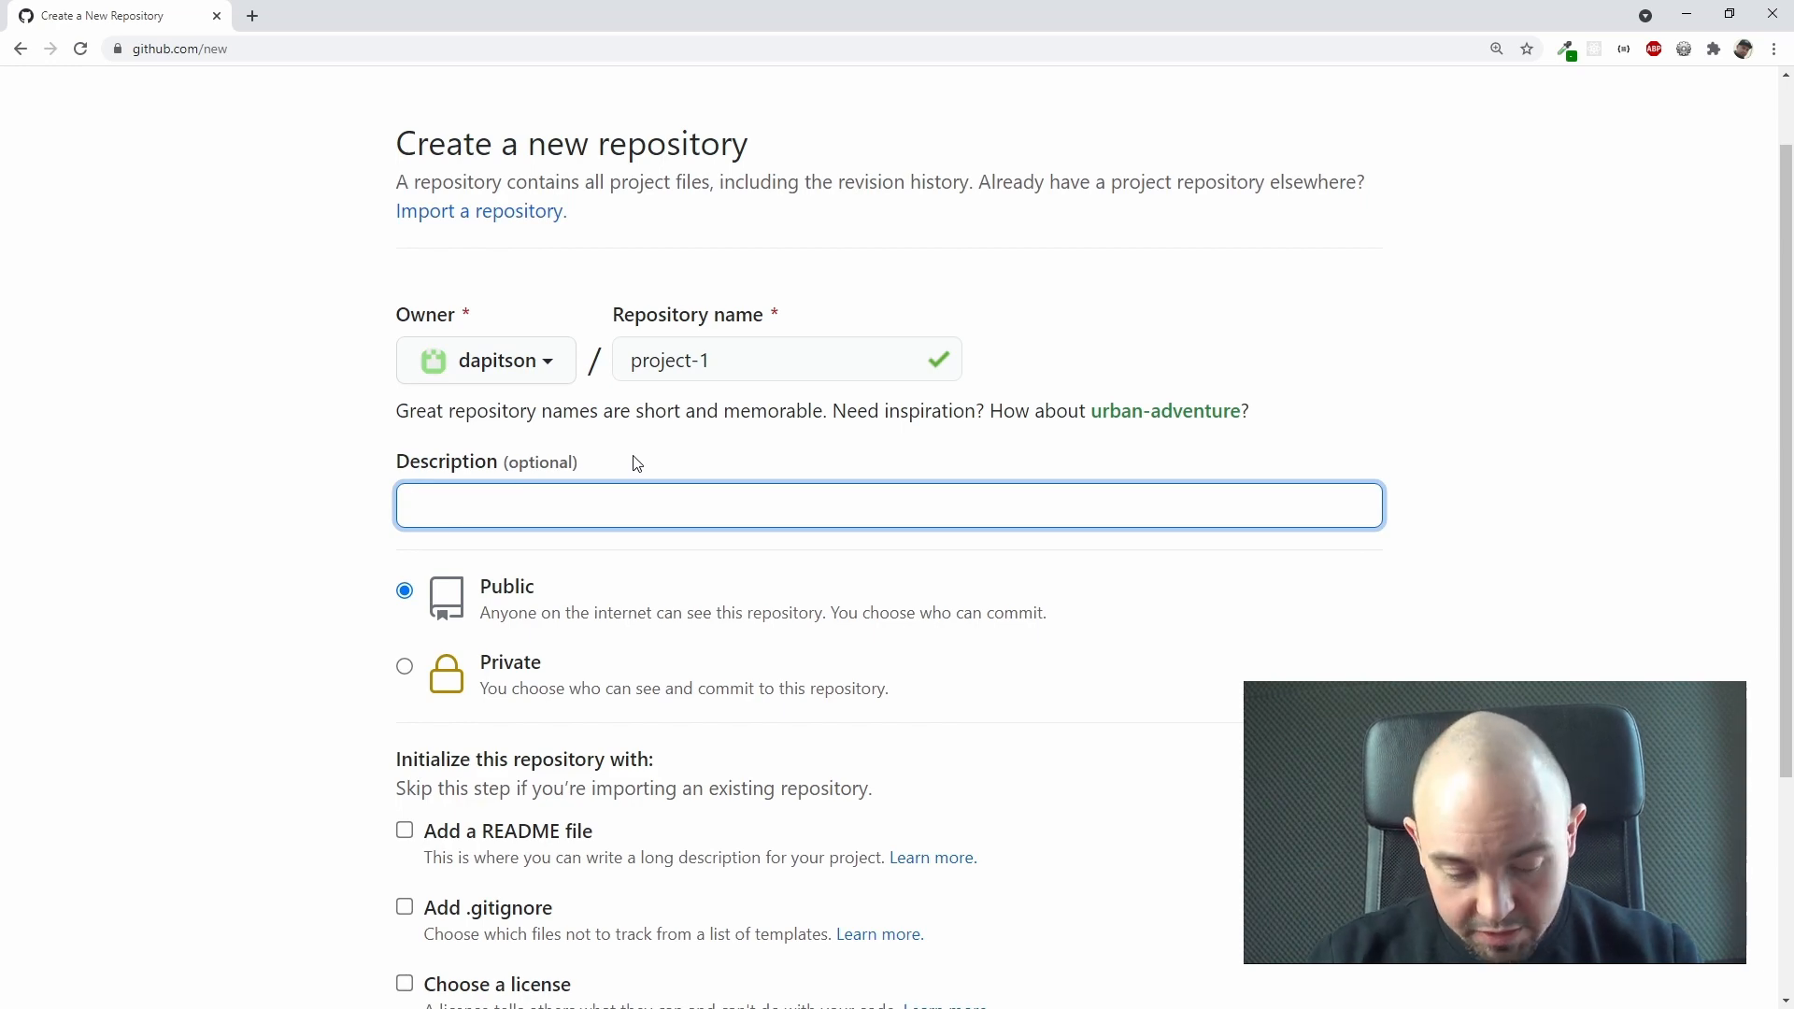
text(Our )
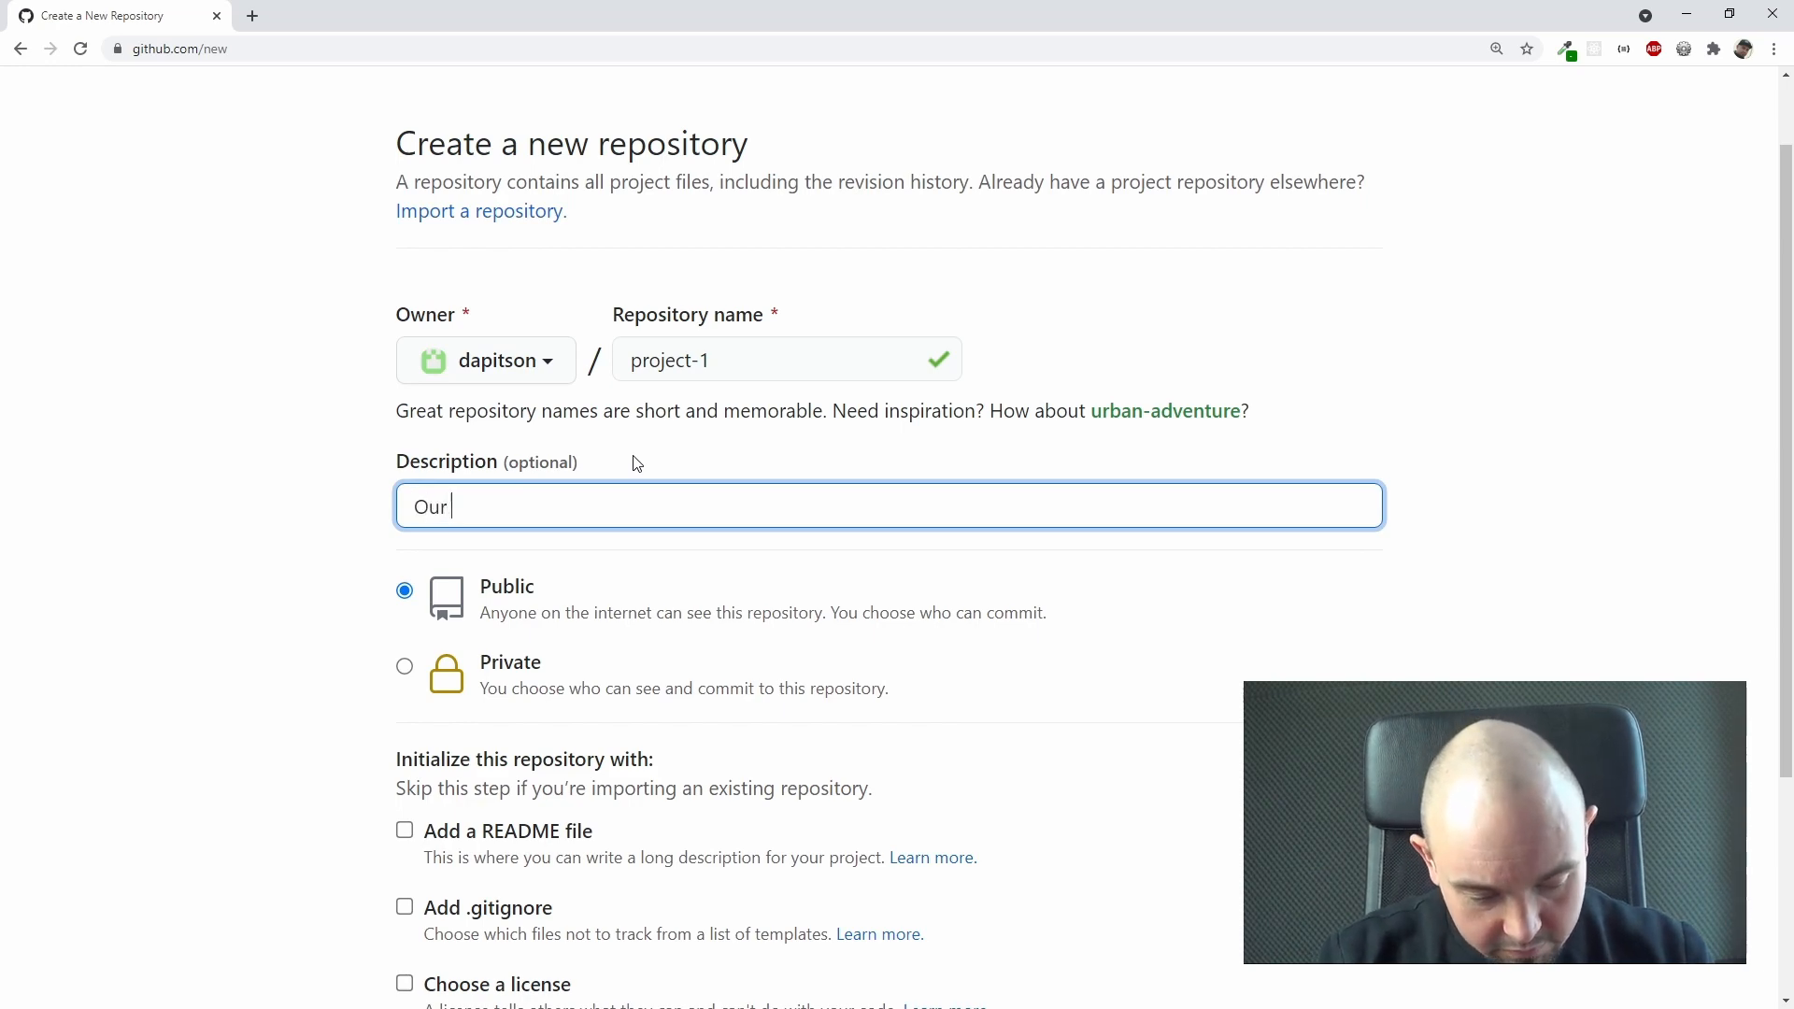
text(first rep)
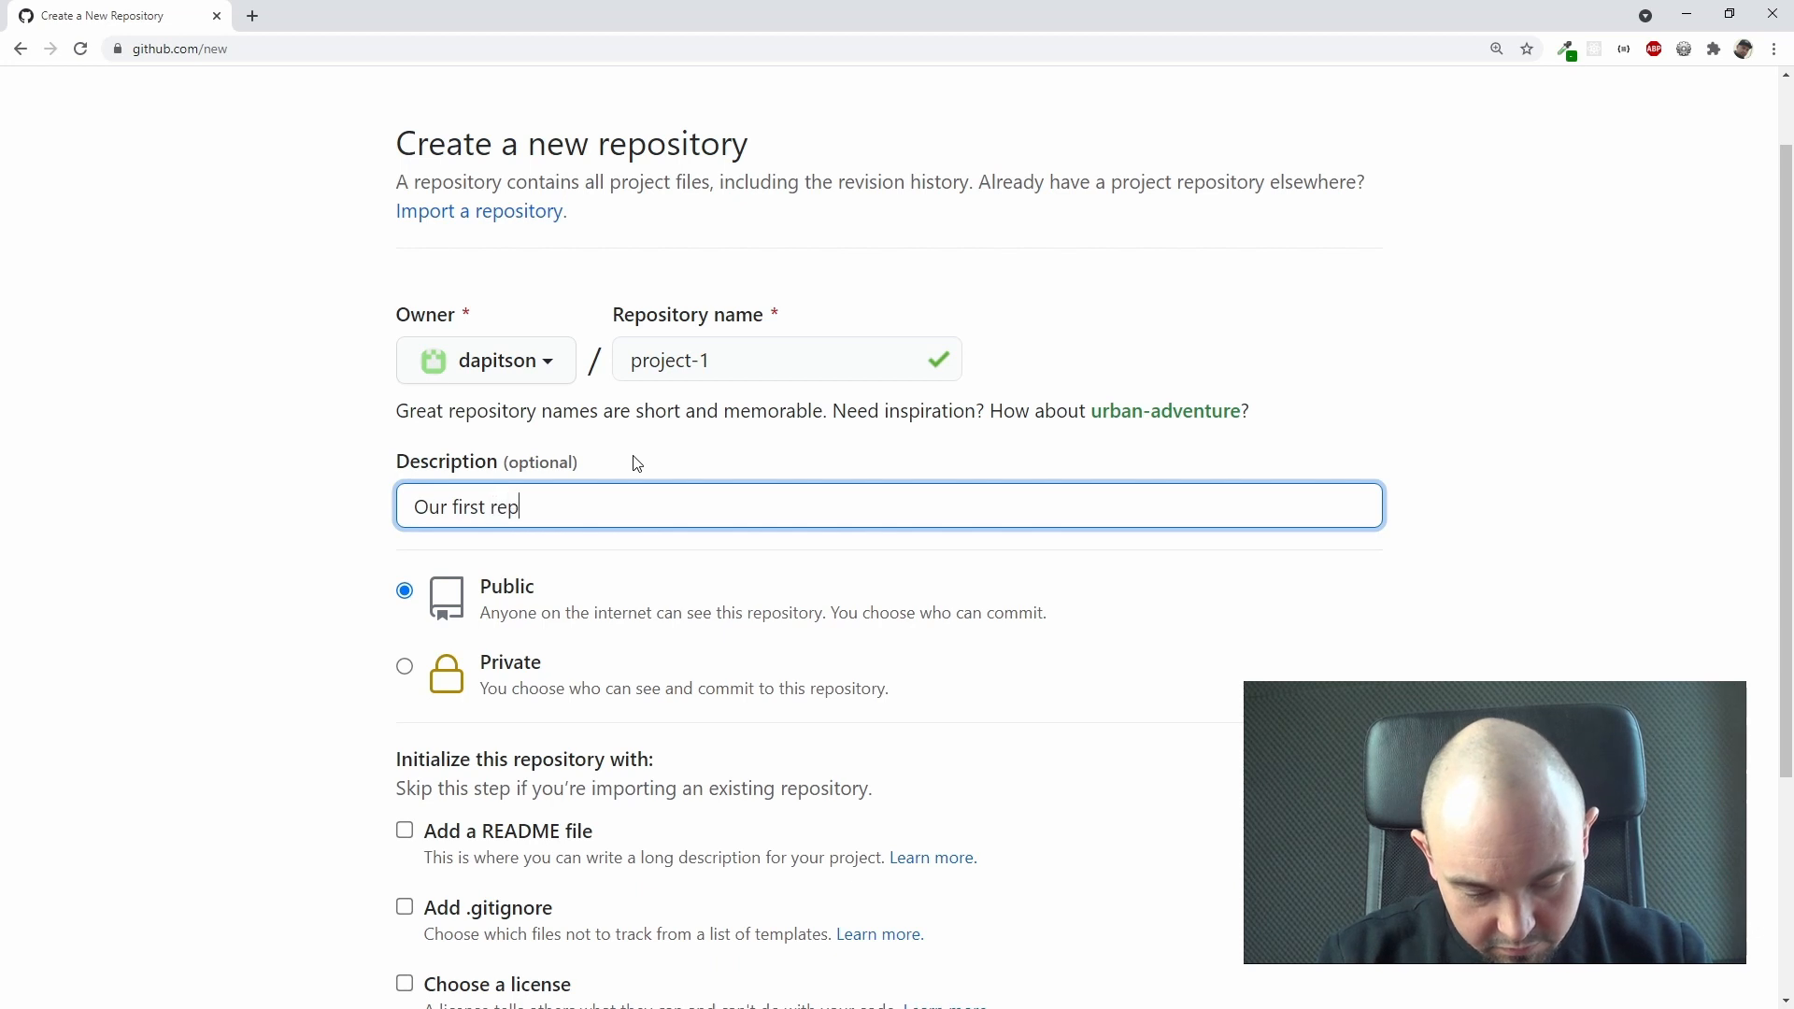
text(ository)
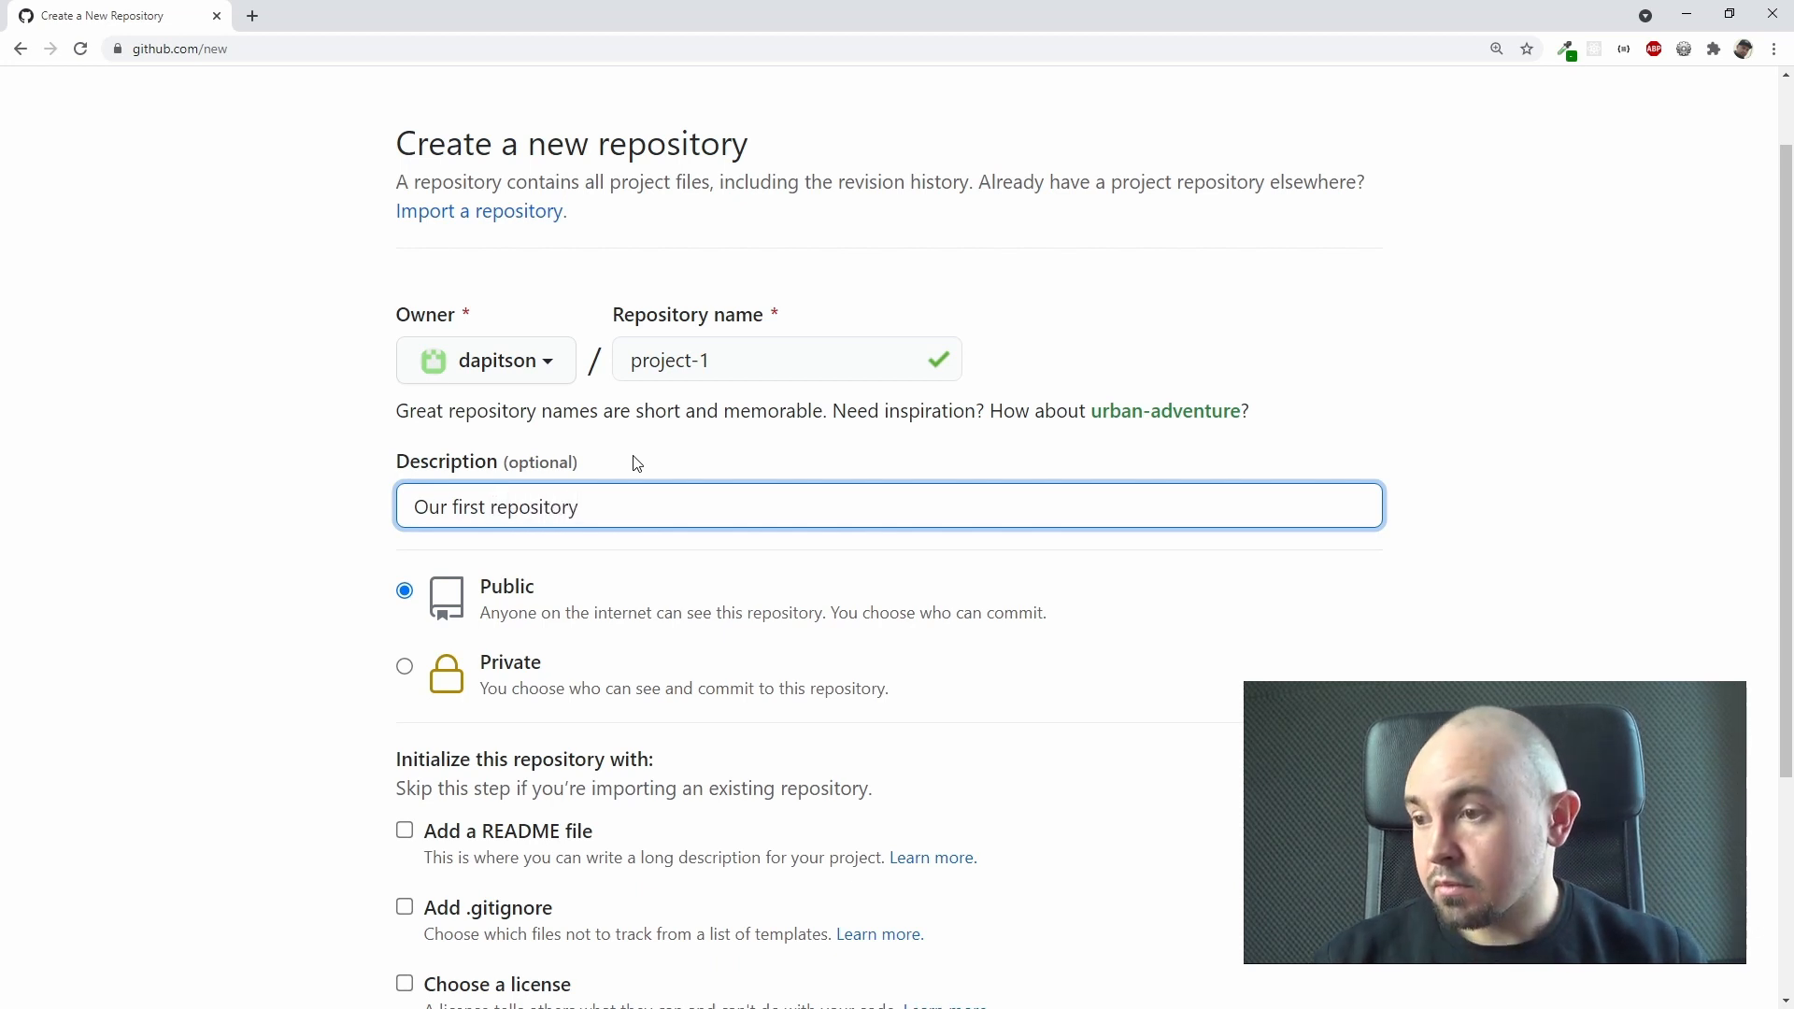
Step: Compare the Public and Private visibility options, leaving the repository set to Public
scroll(644, 463, down, 2)
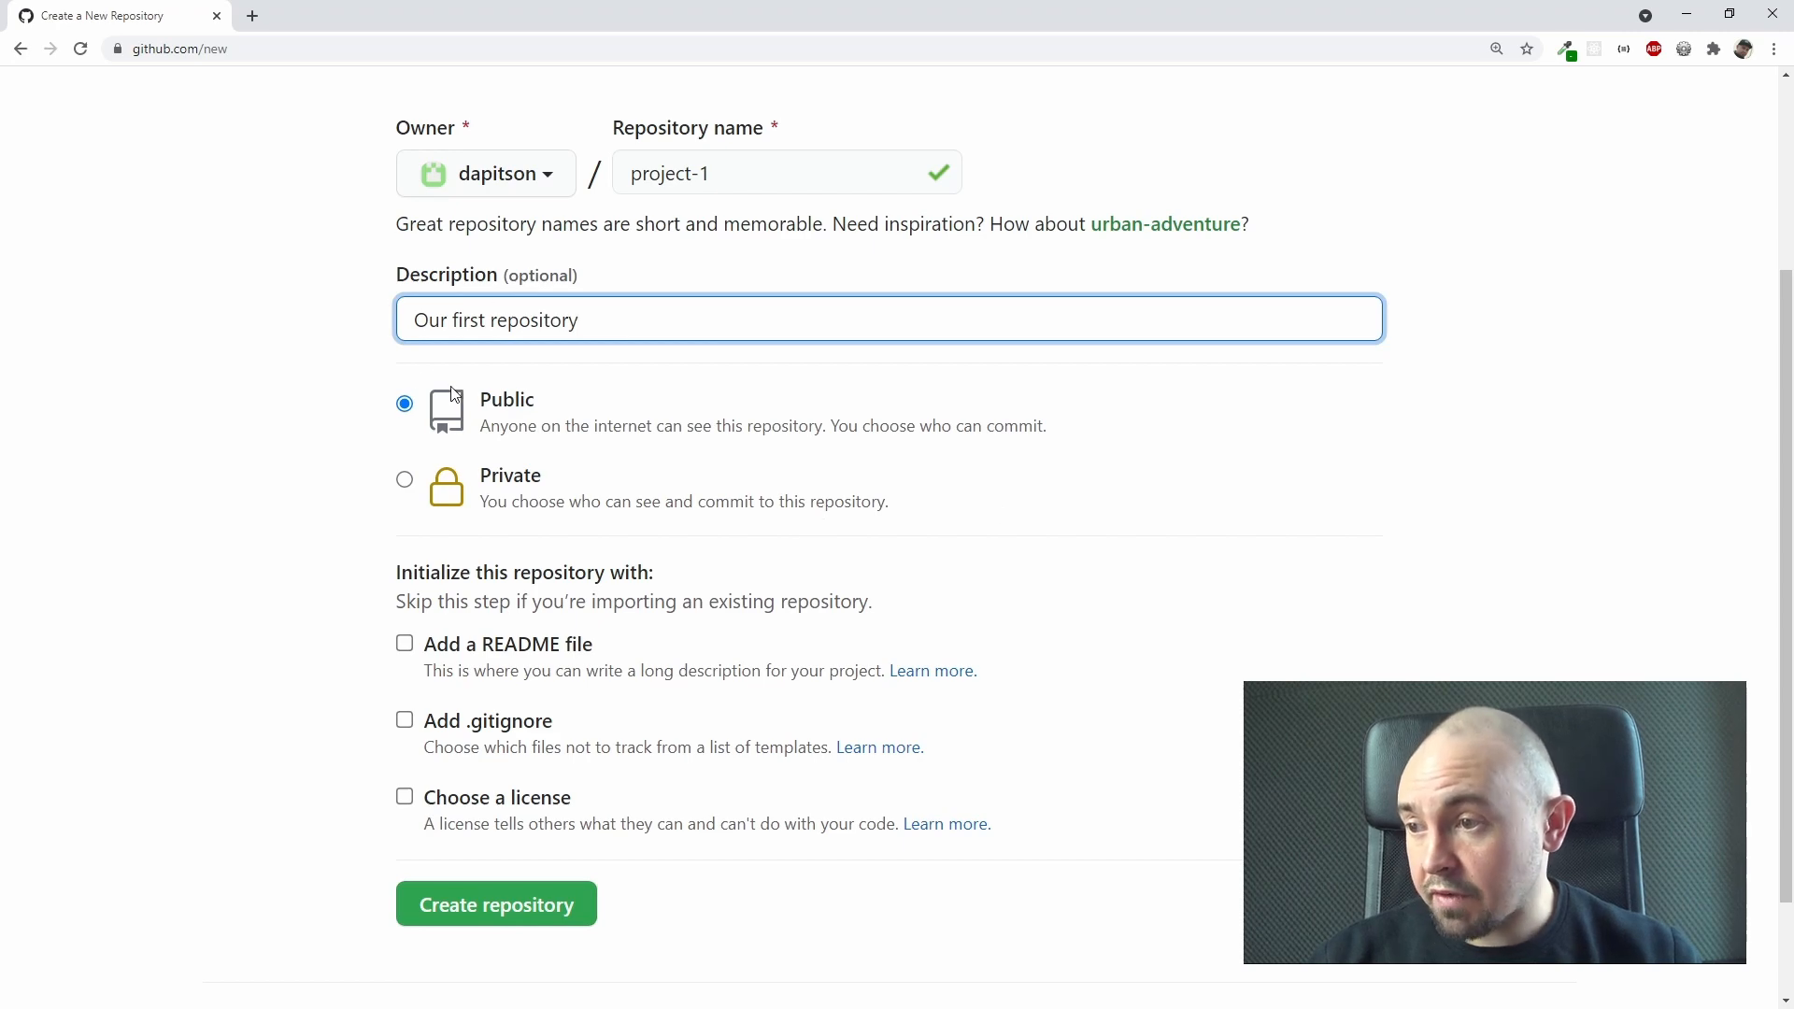
drag(491, 397, 551, 403)
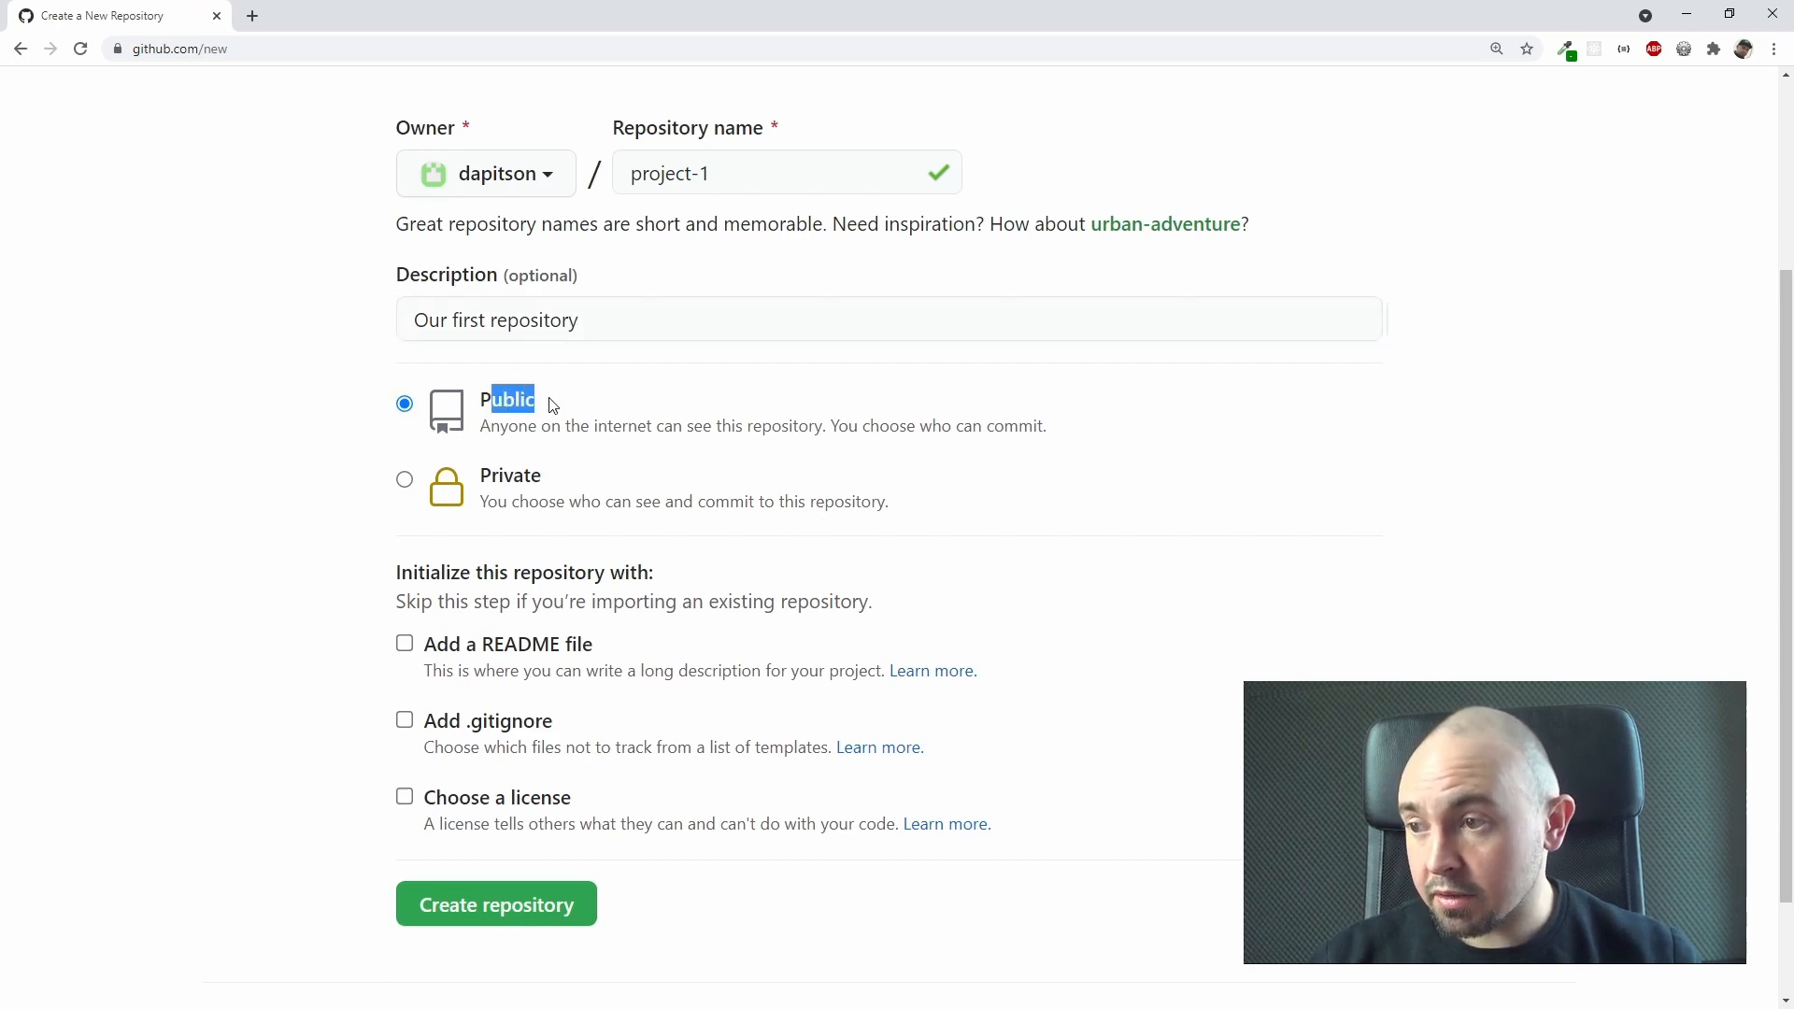
drag(491, 477, 579, 483)
click(405, 403)
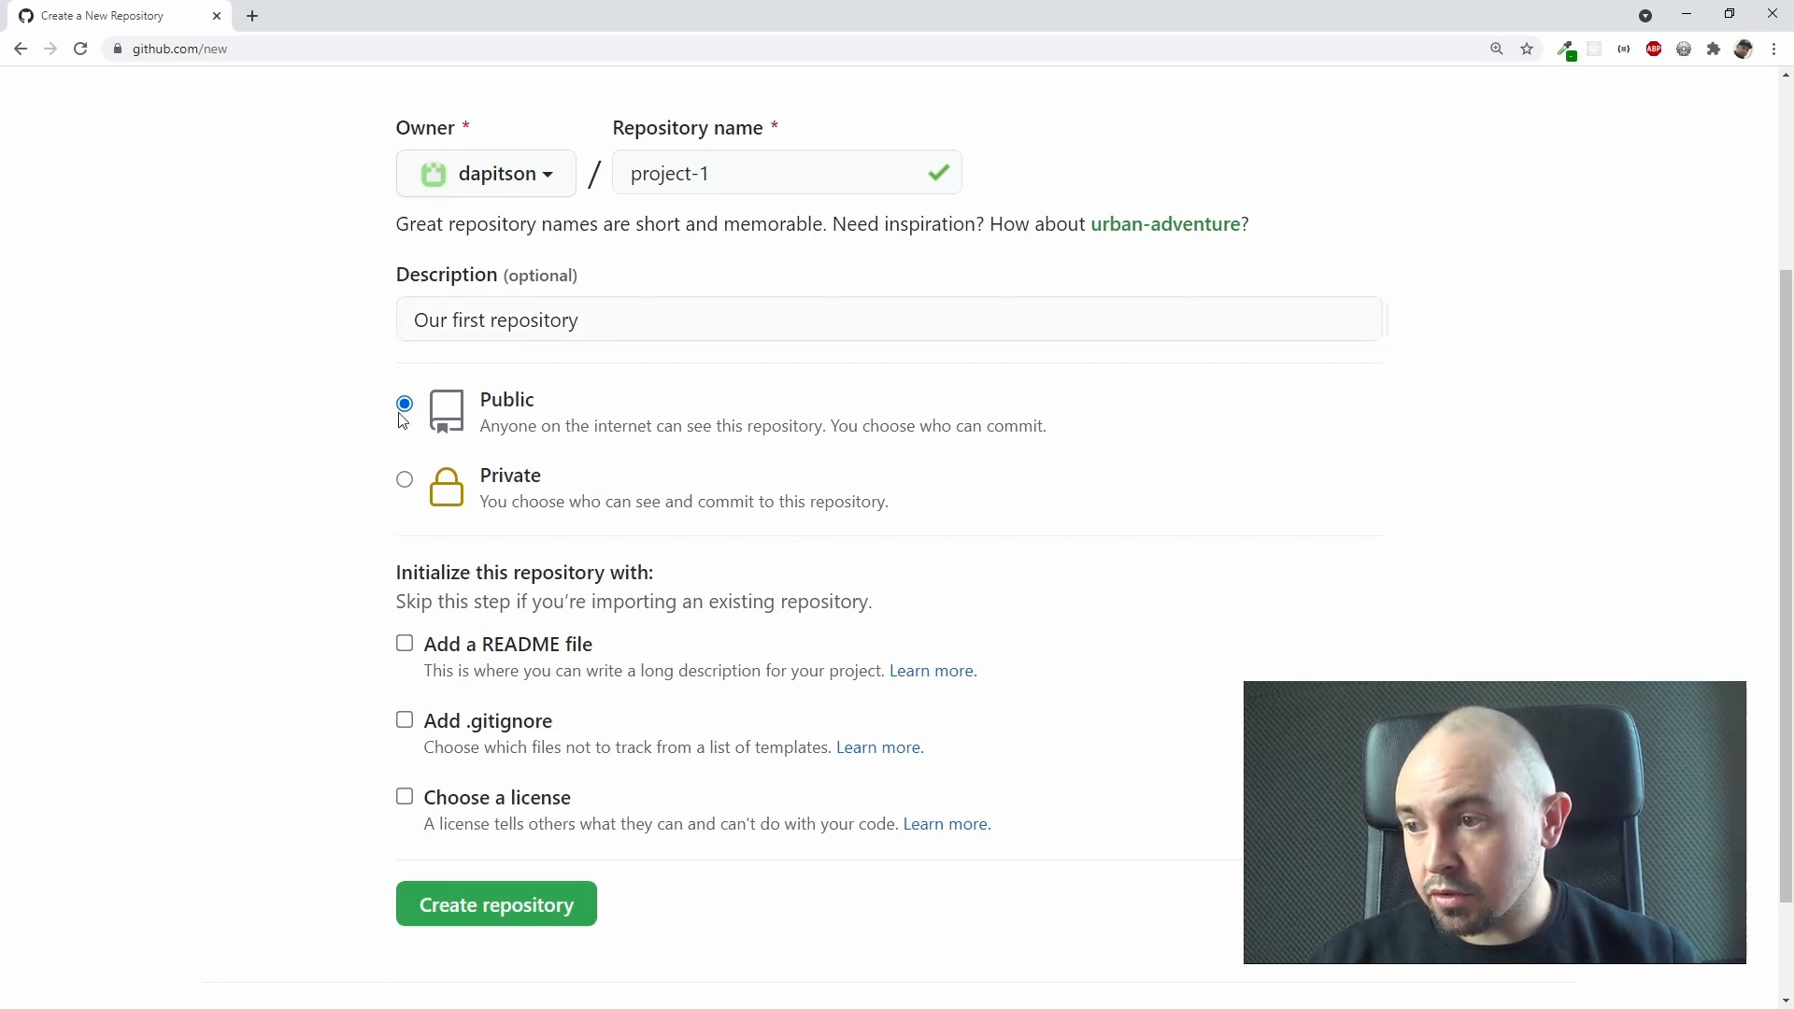
click(404, 480)
click(404, 403)
click(405, 479)
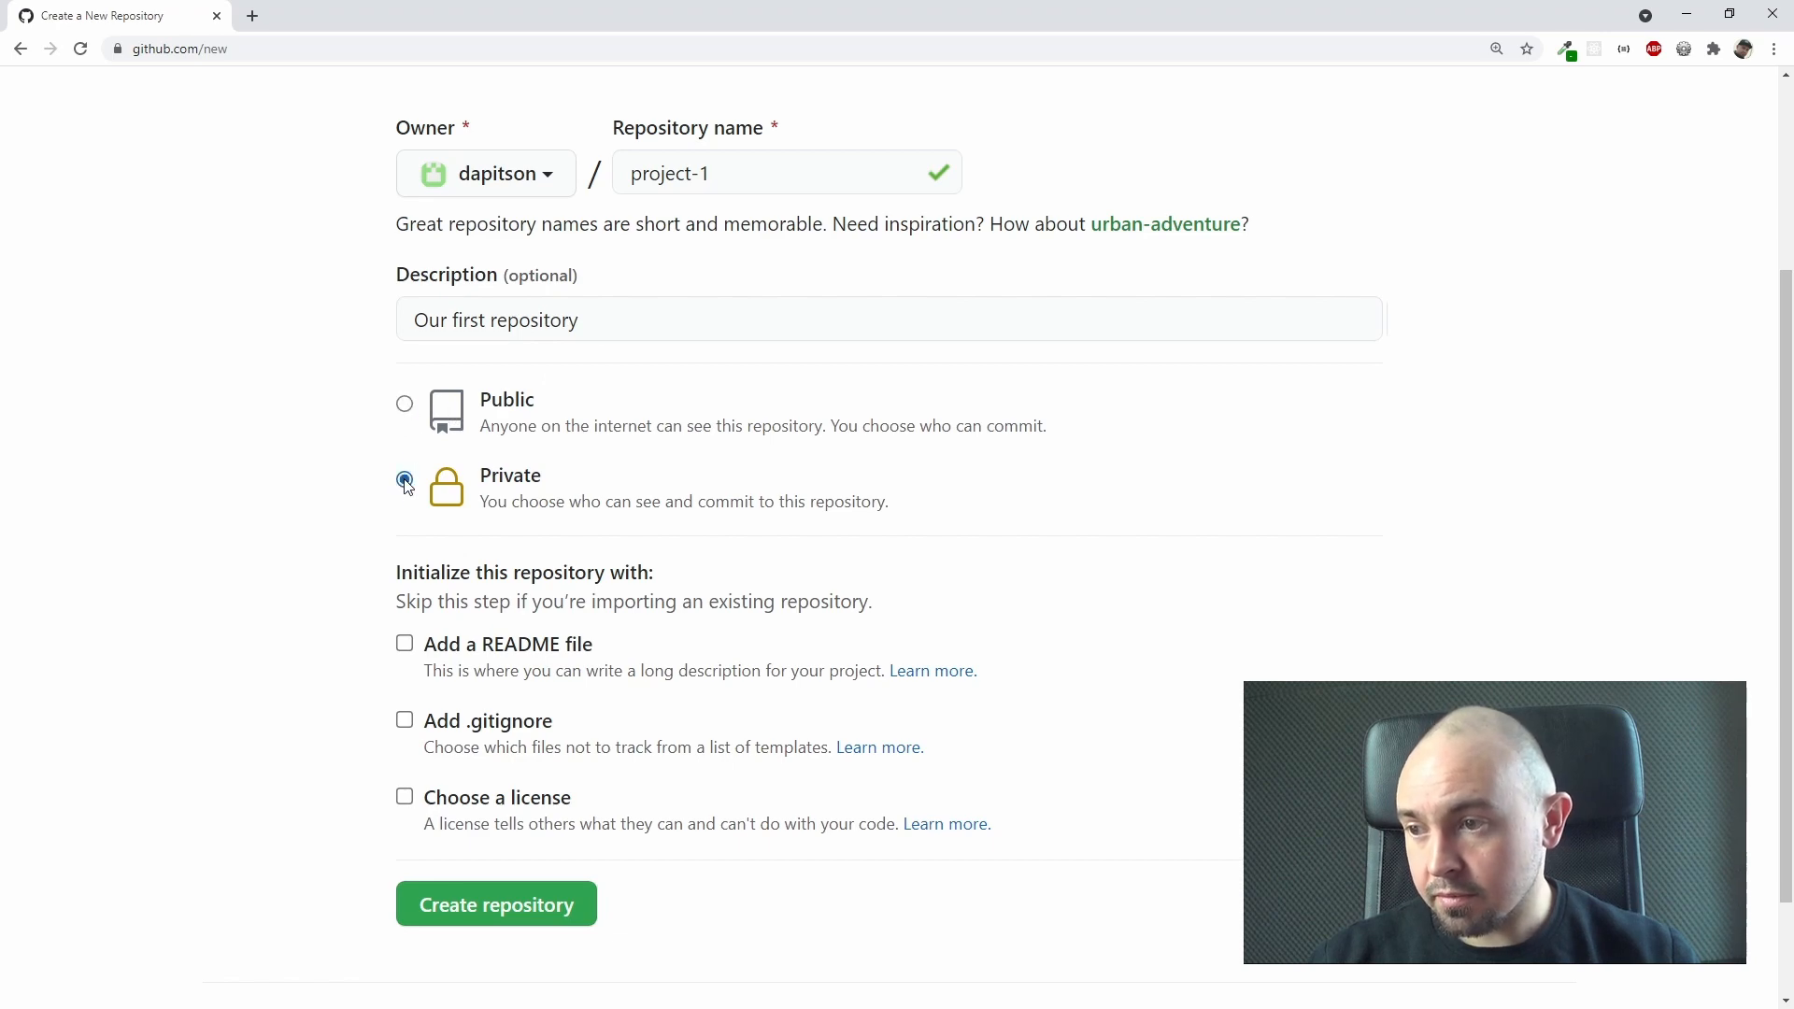
click(404, 402)
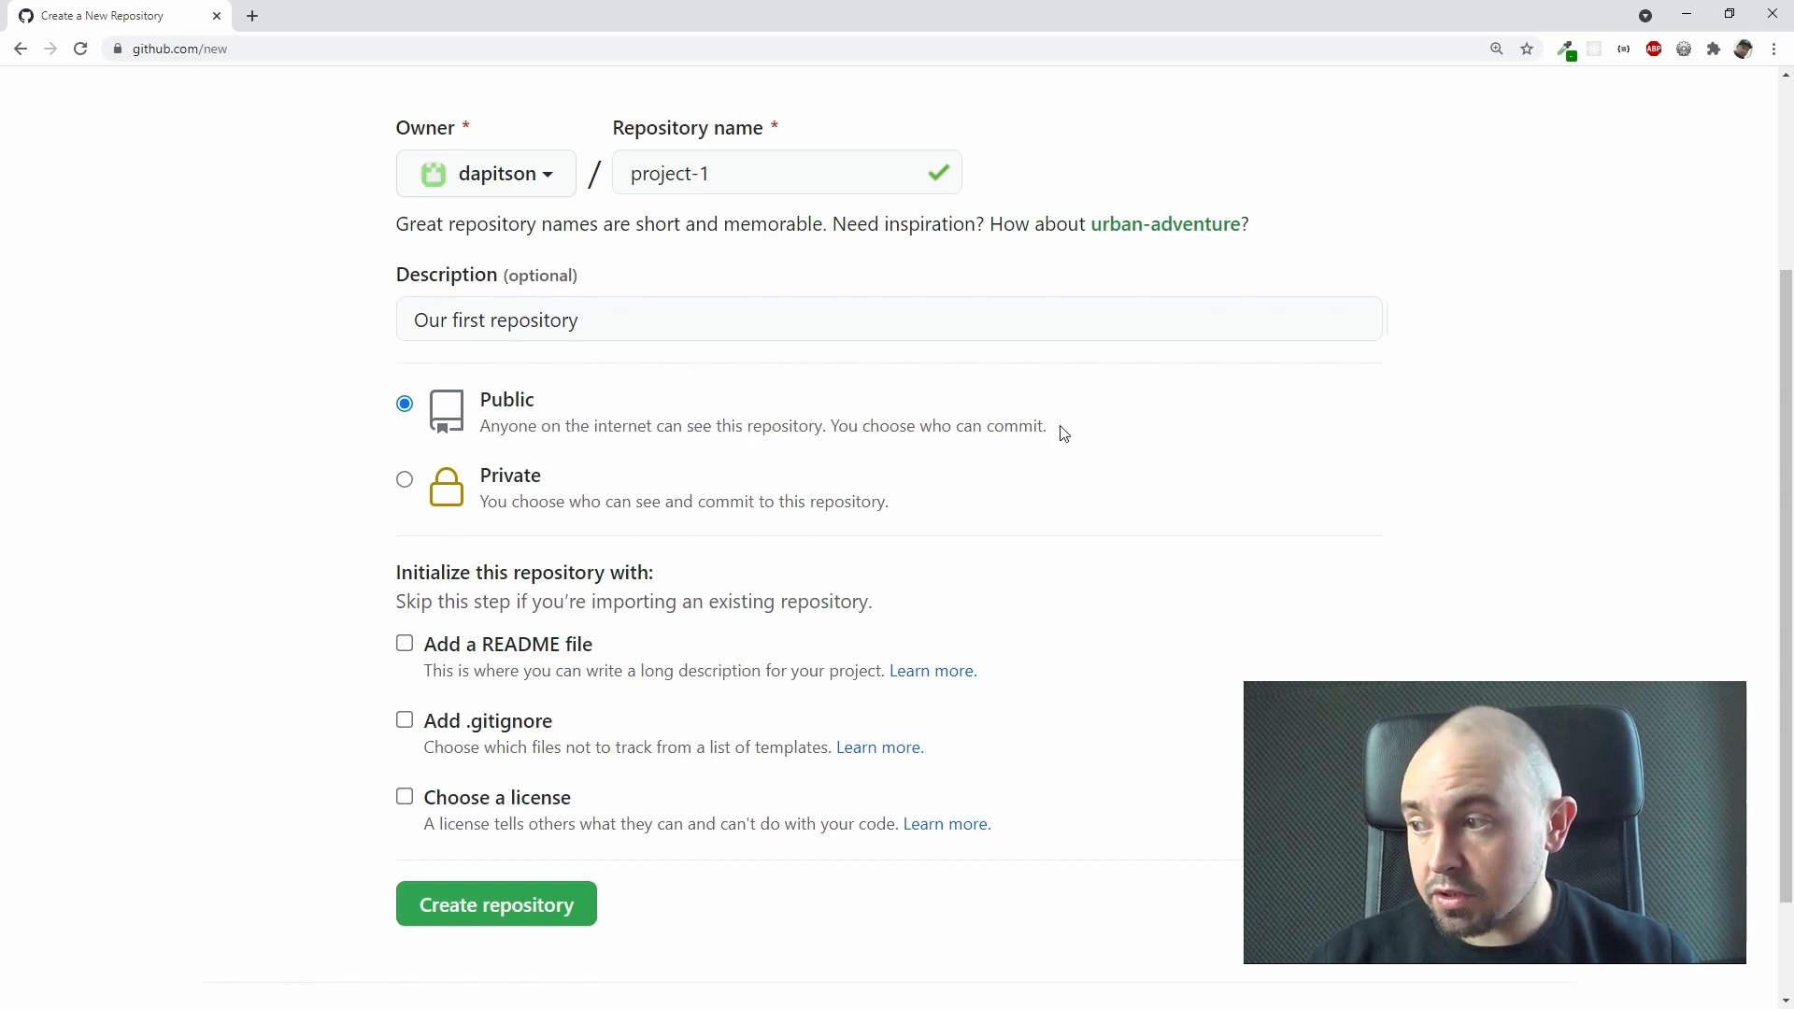
click(400, 482)
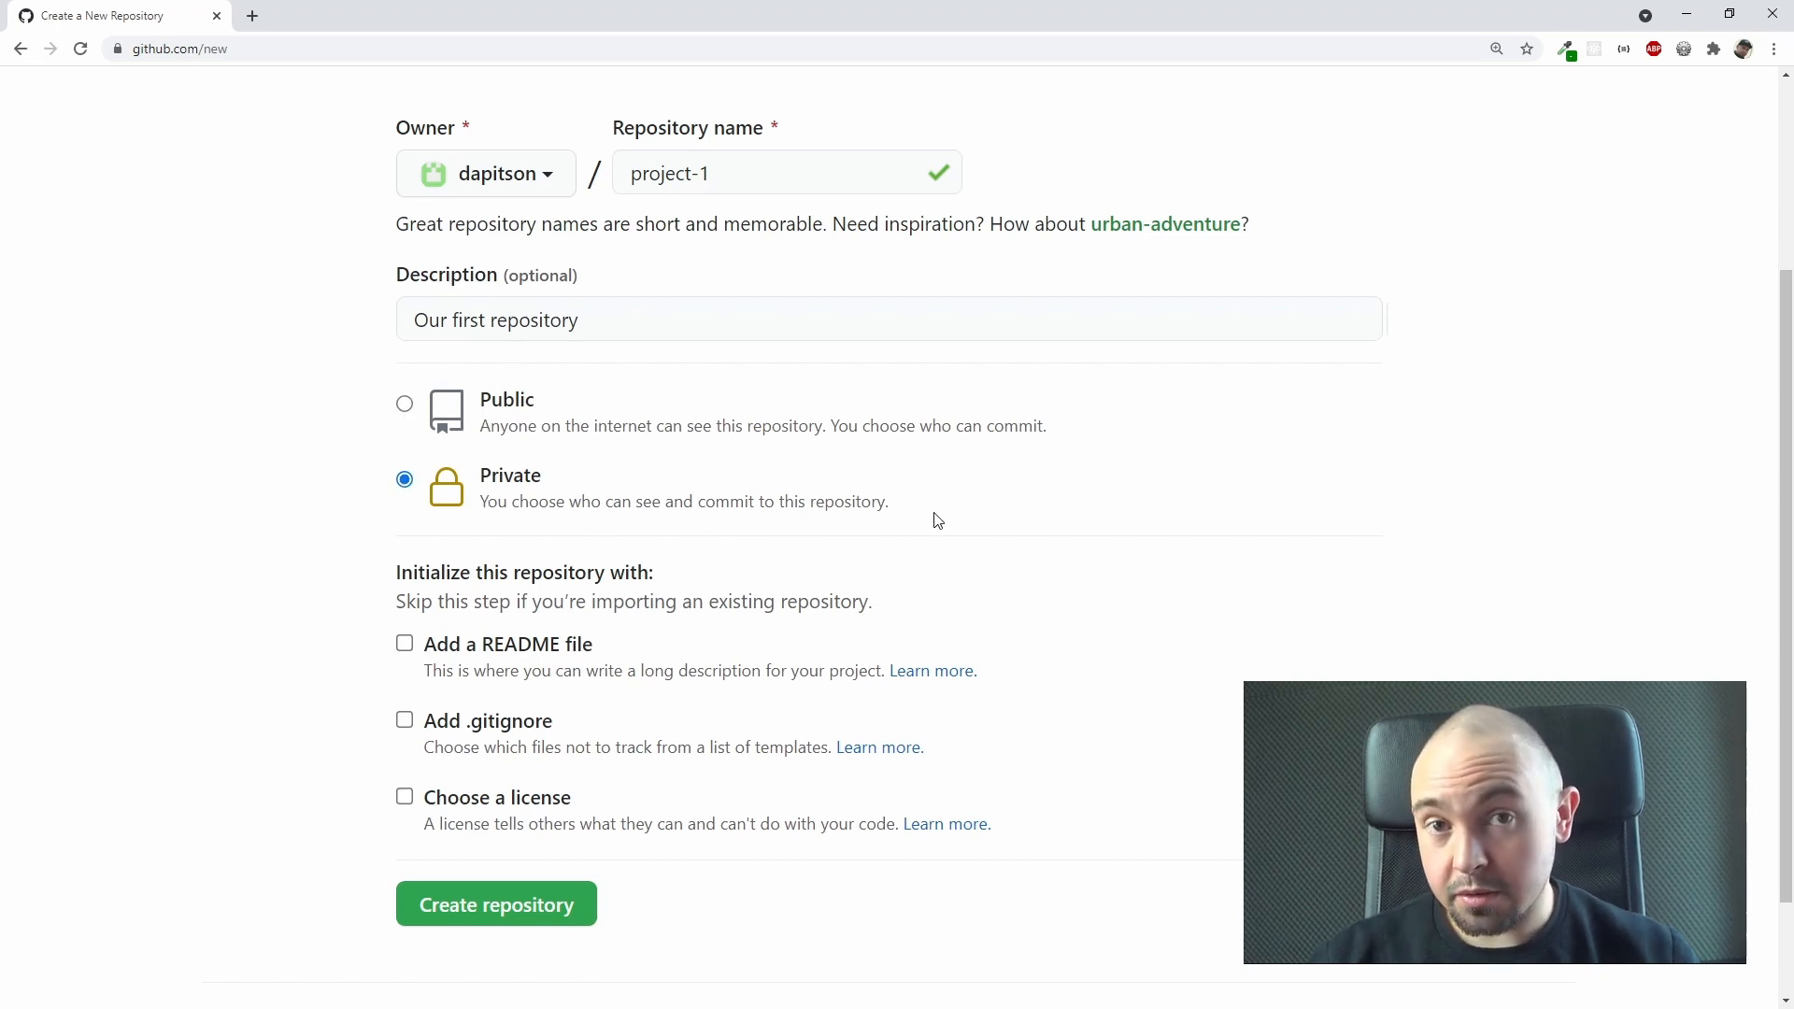
click(404, 404)
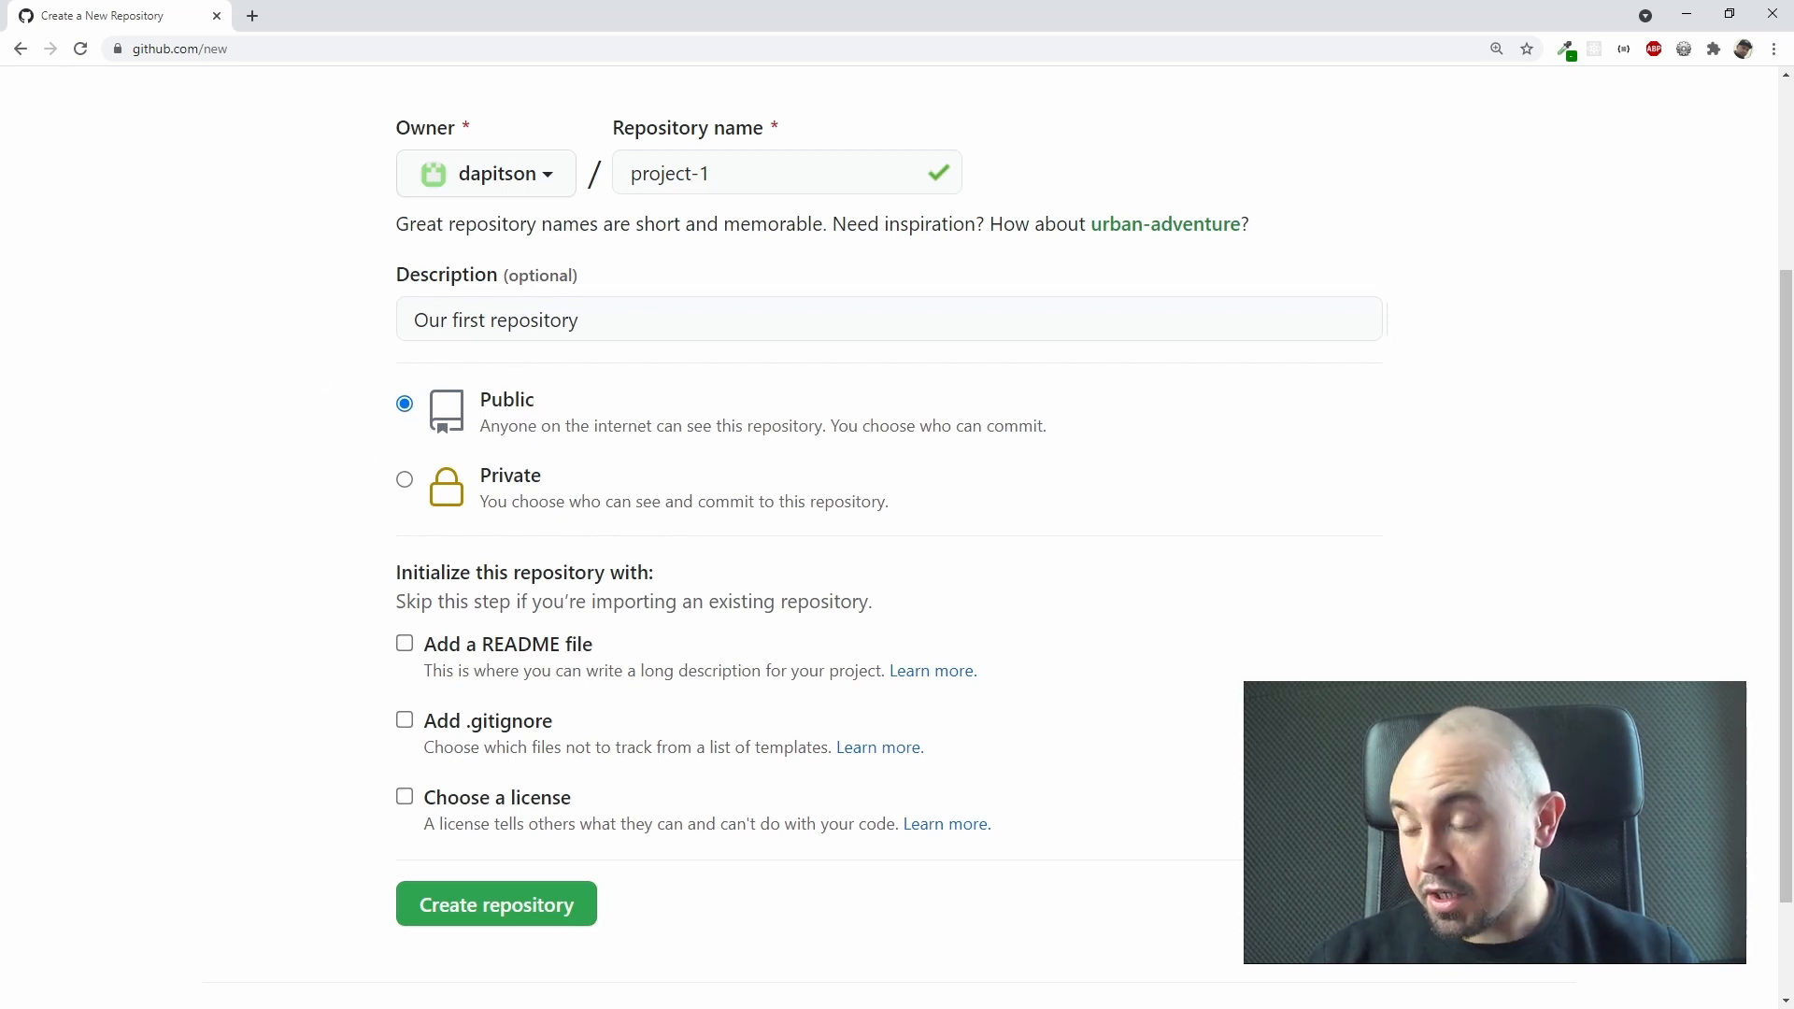
Step: Choose to initialize the repository with a README file and create the repository
click(404, 645)
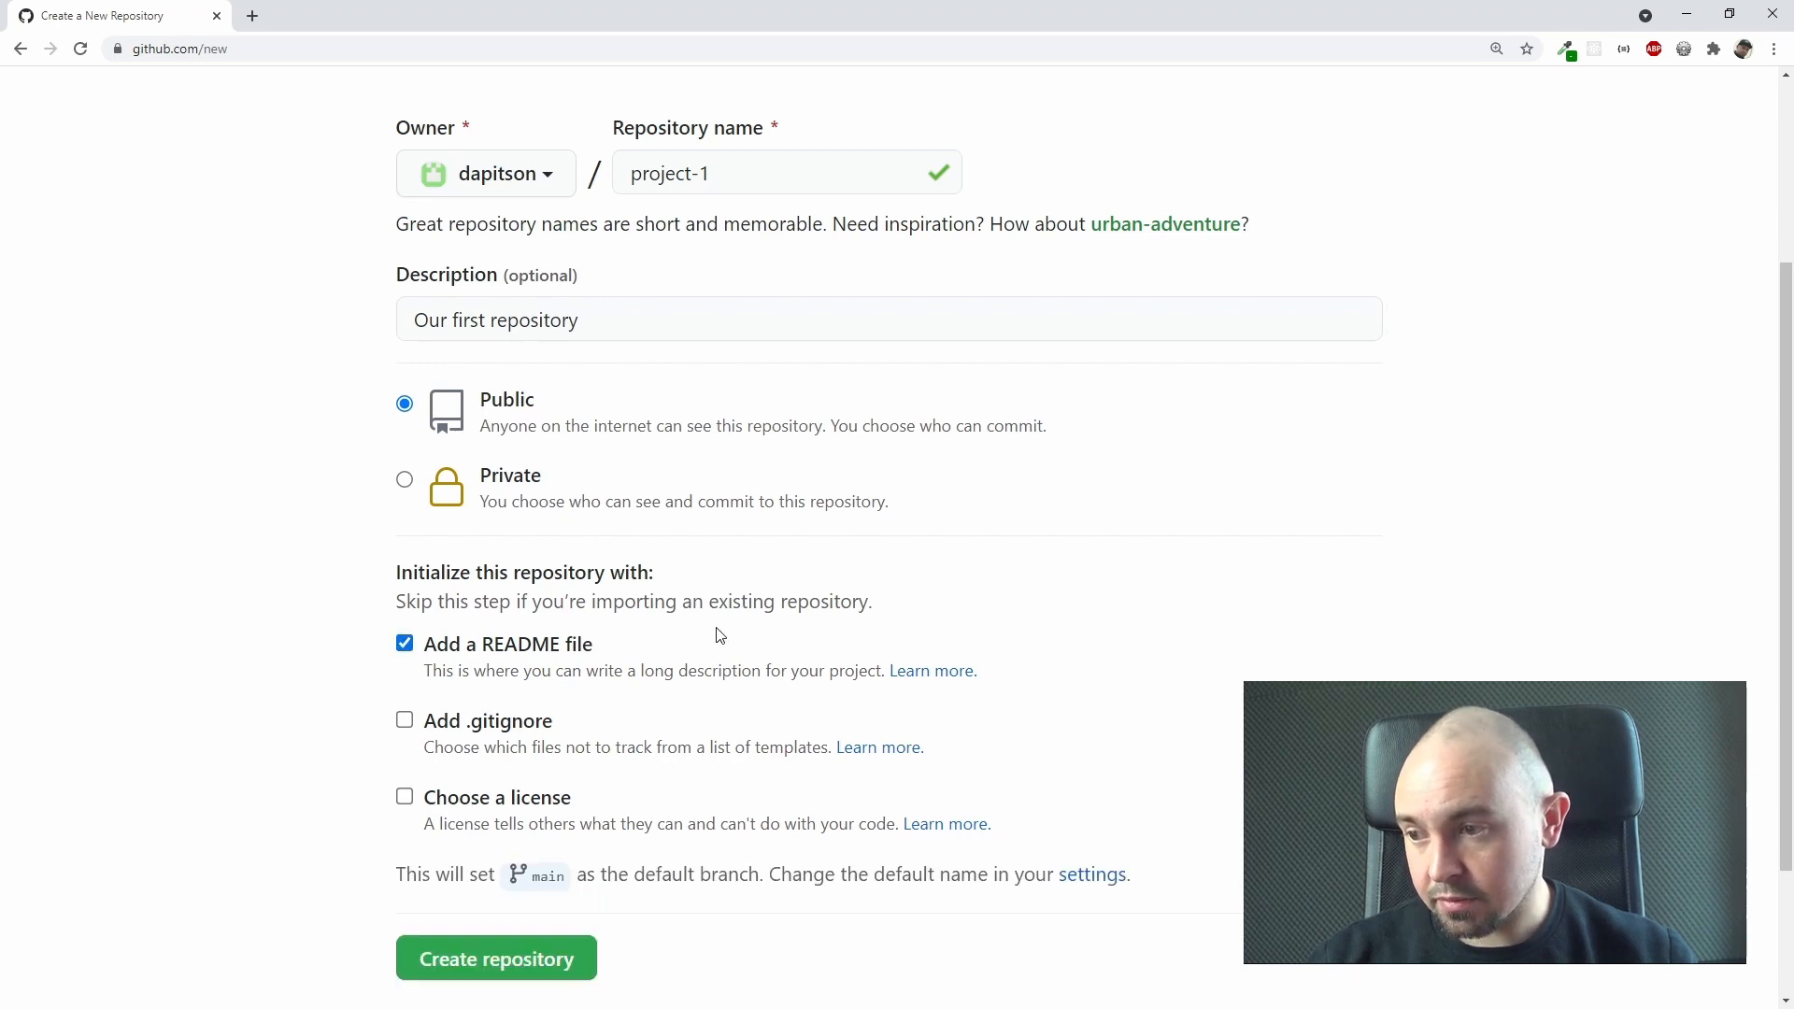
scroll(718, 634, down, 1)
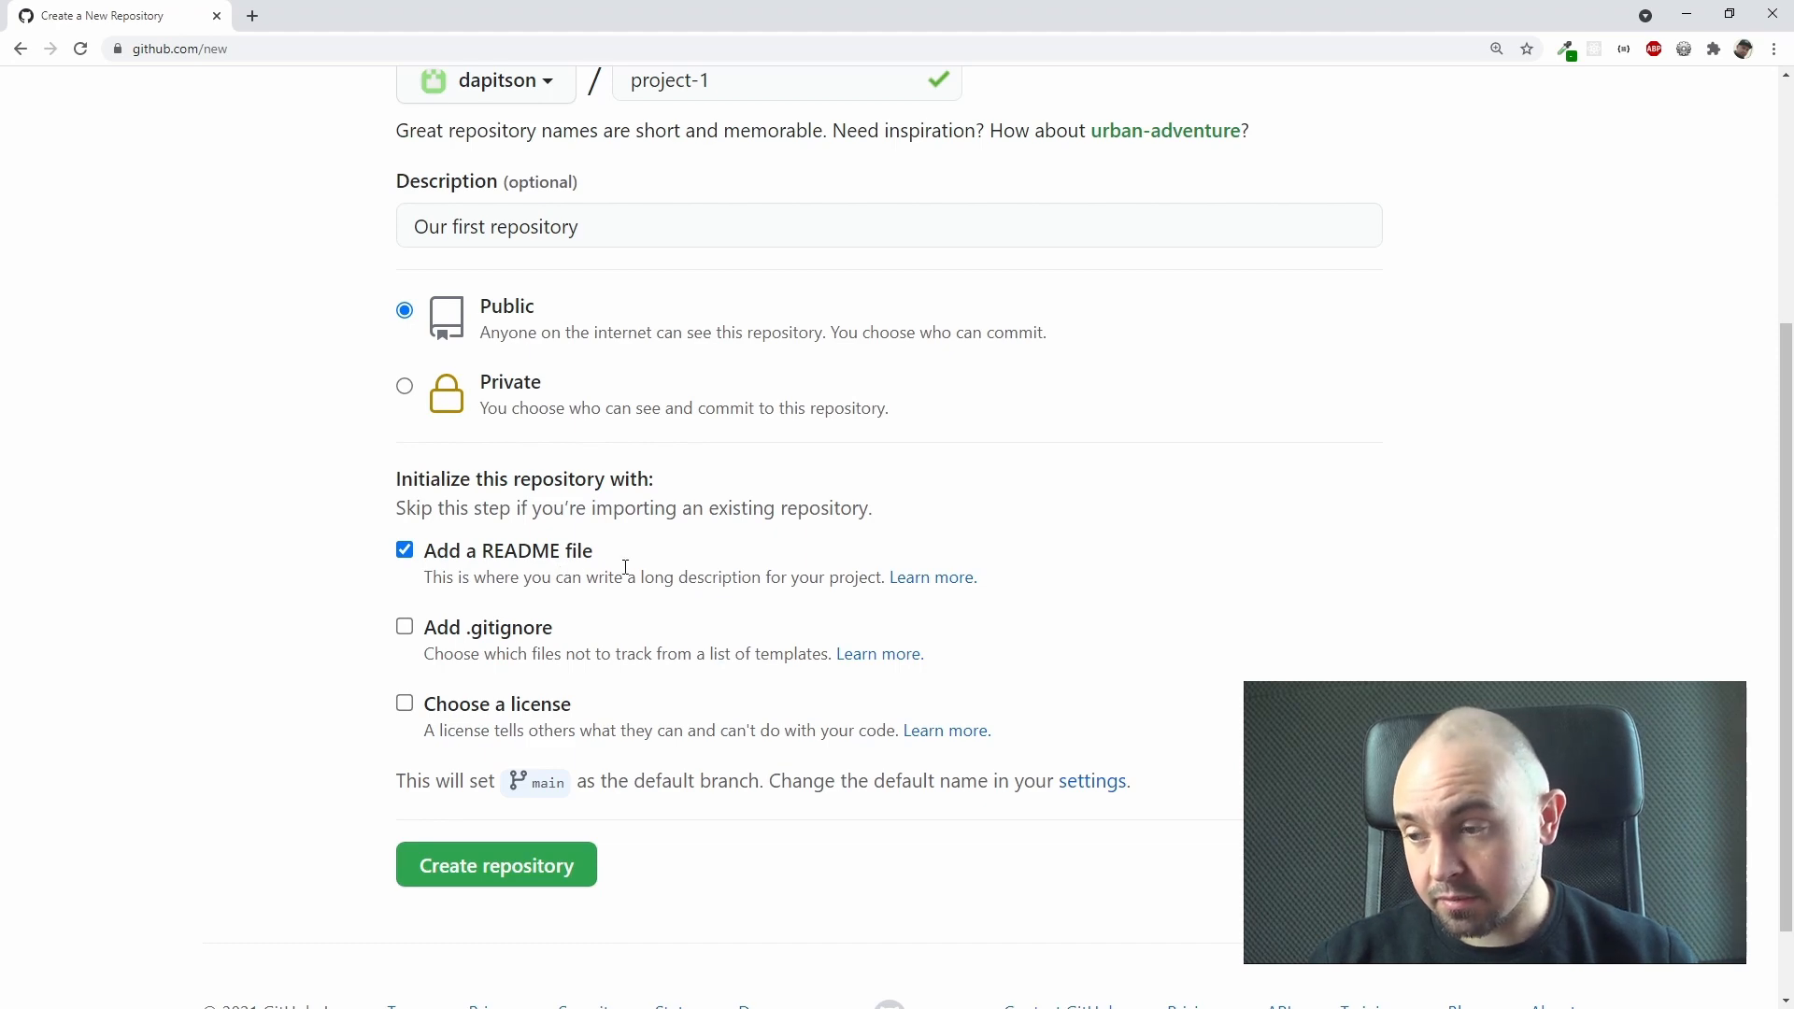
scroll(560, 654, down, 1)
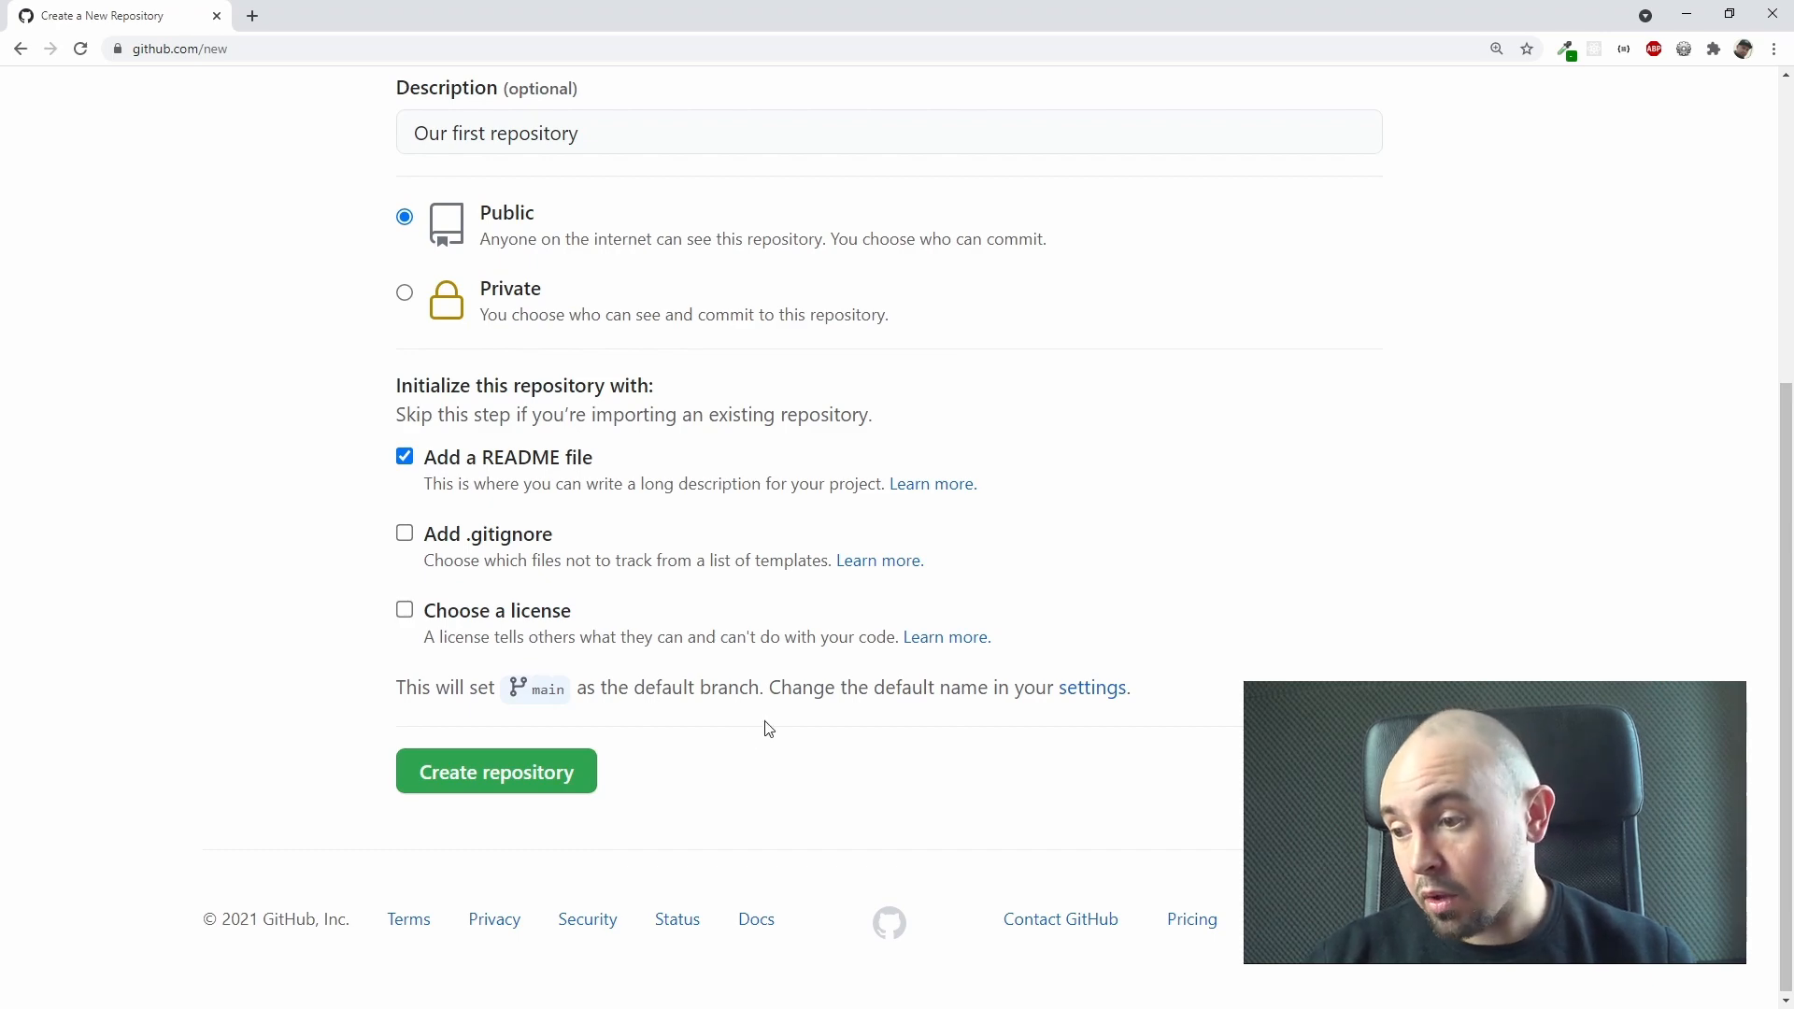
scroll(769, 730, down, 1)
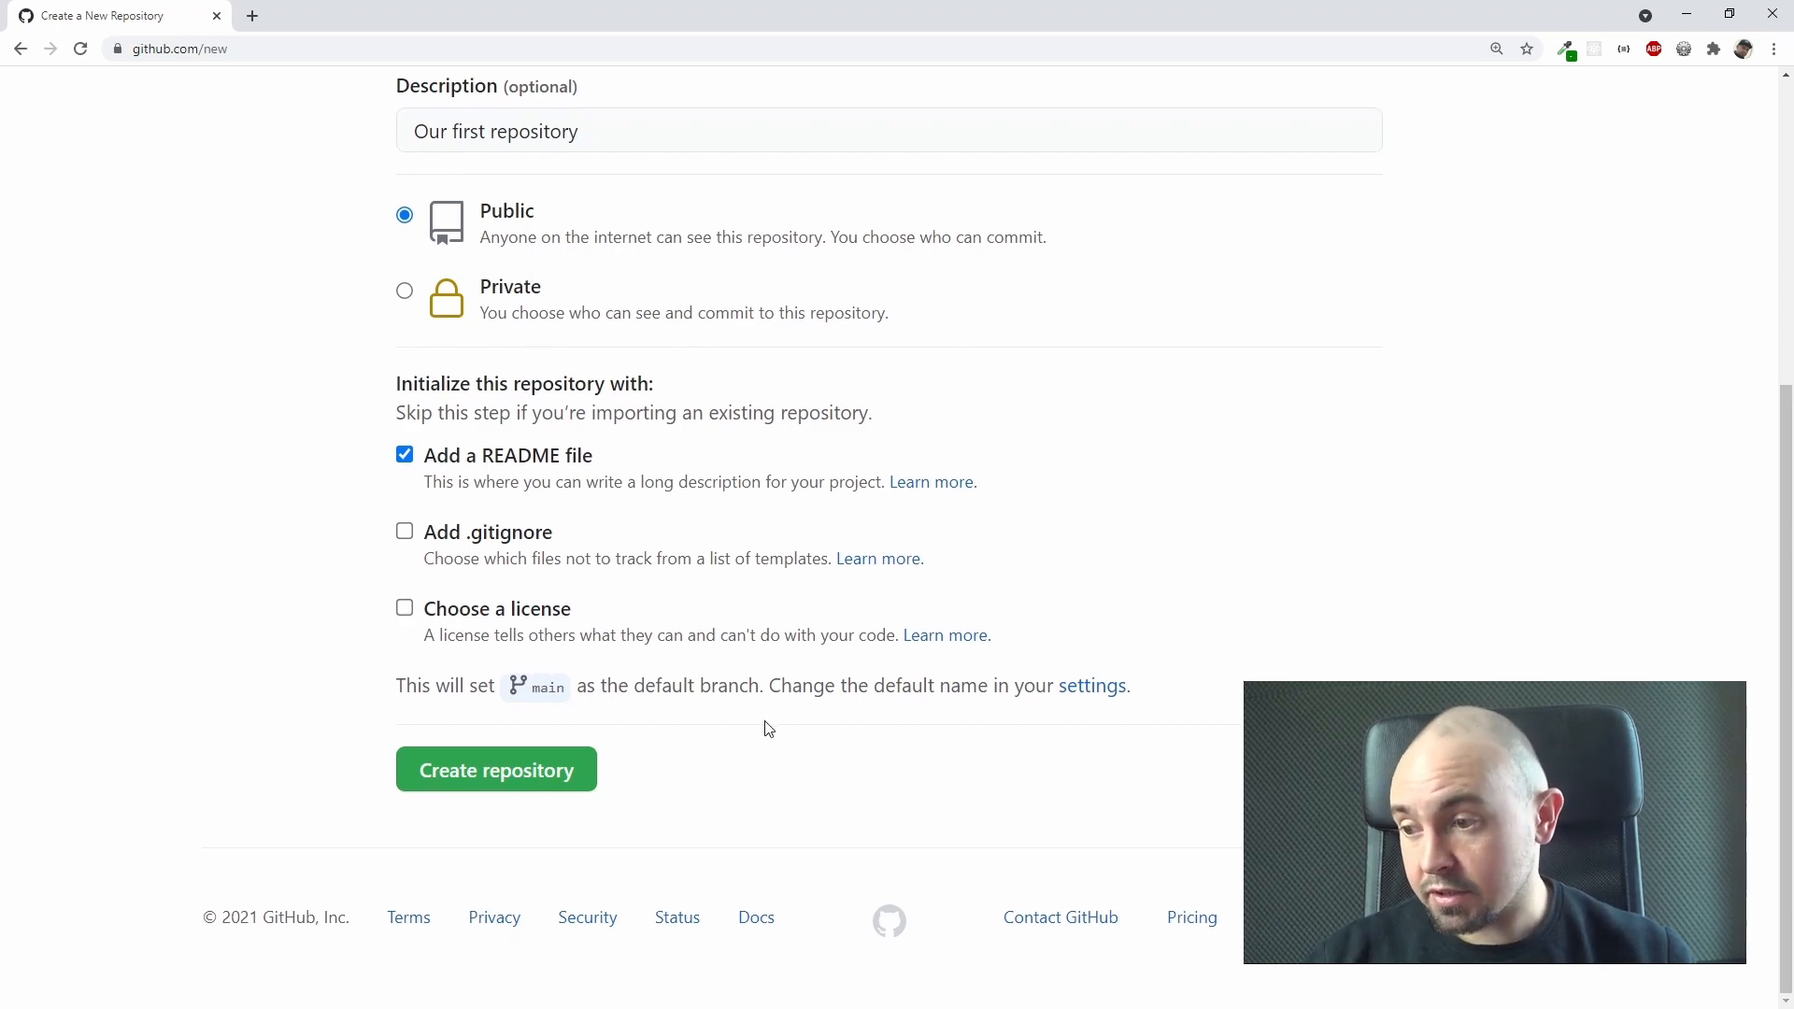
click(490, 781)
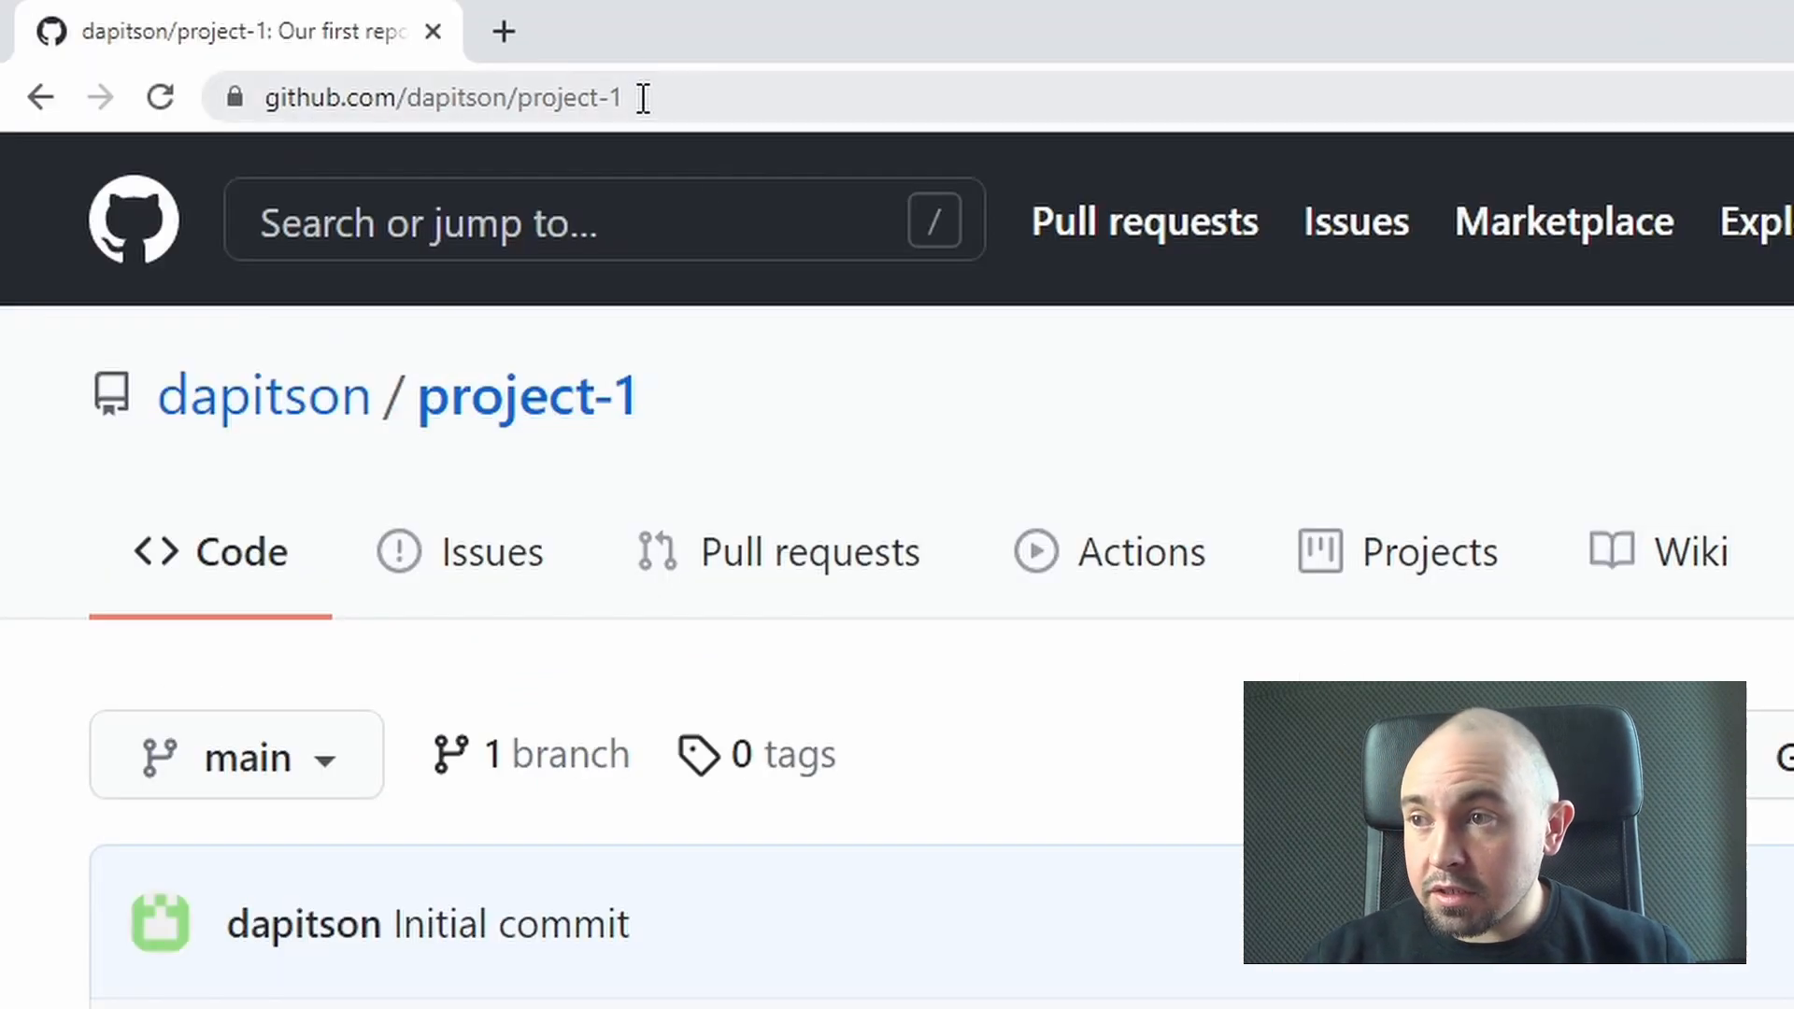
Step: Examine the new repository's web address and its list of branches
click(715, 97)
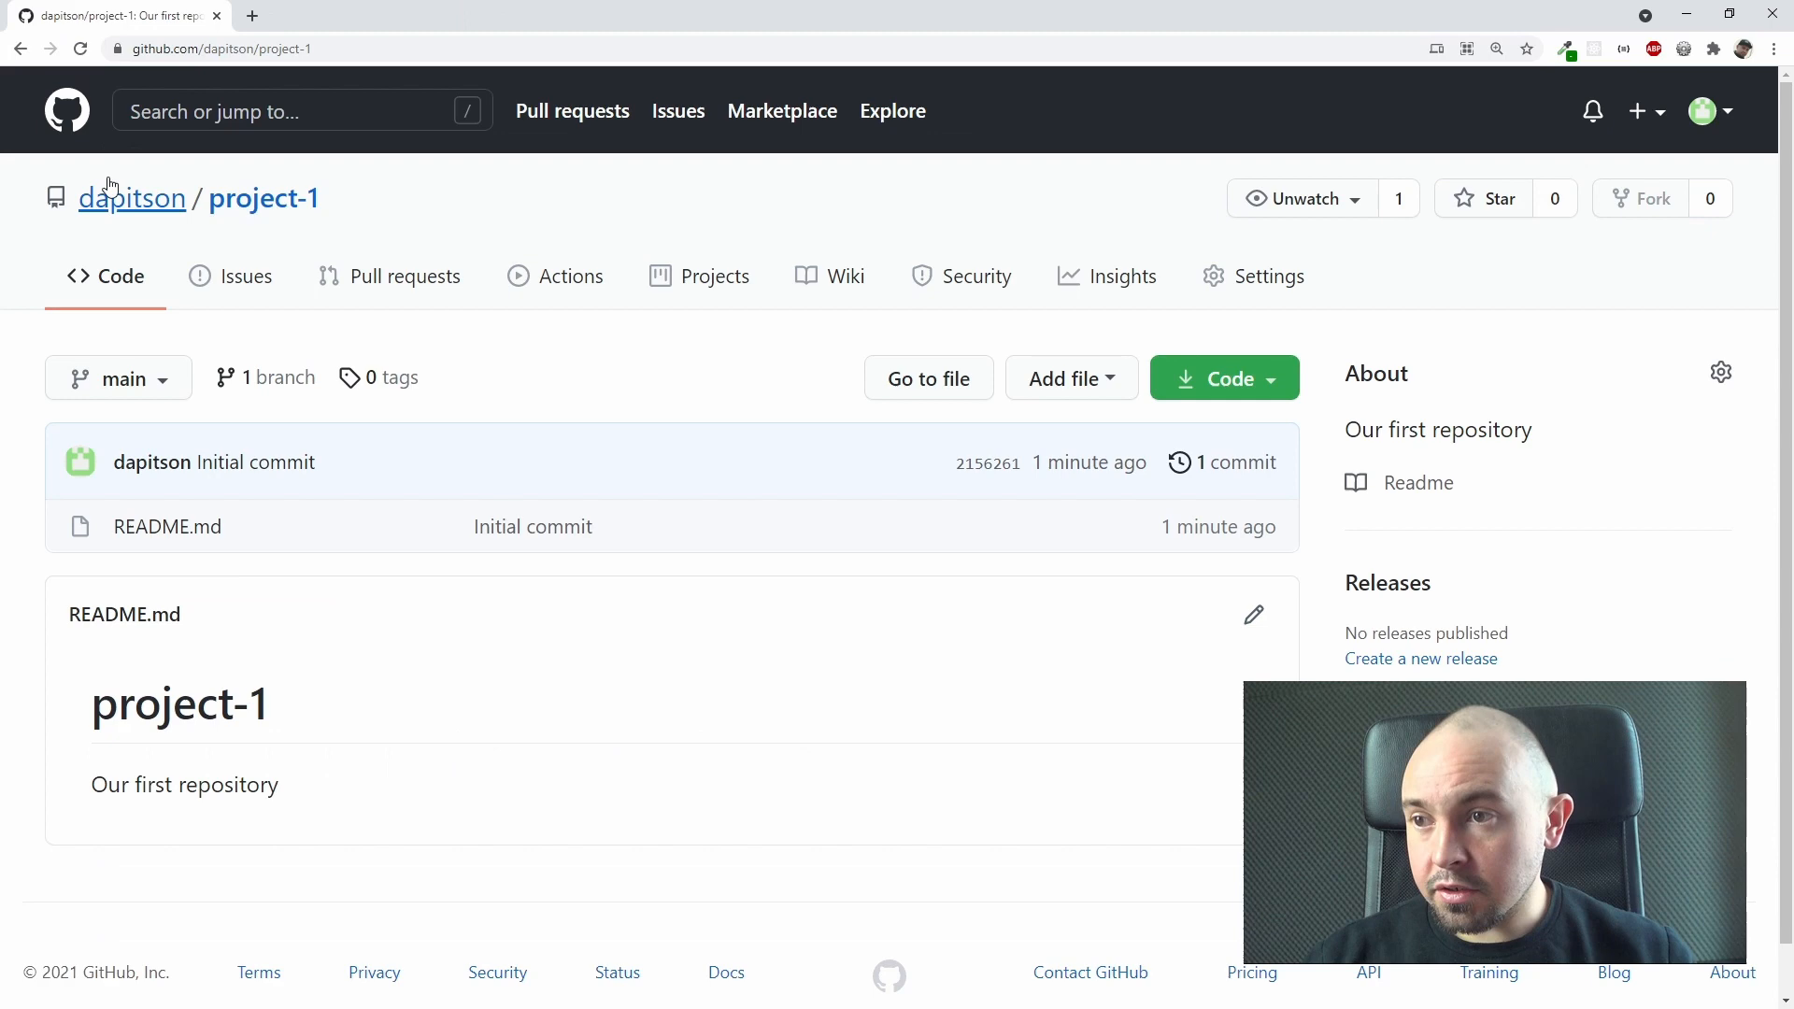
mouse_move(248, 411)
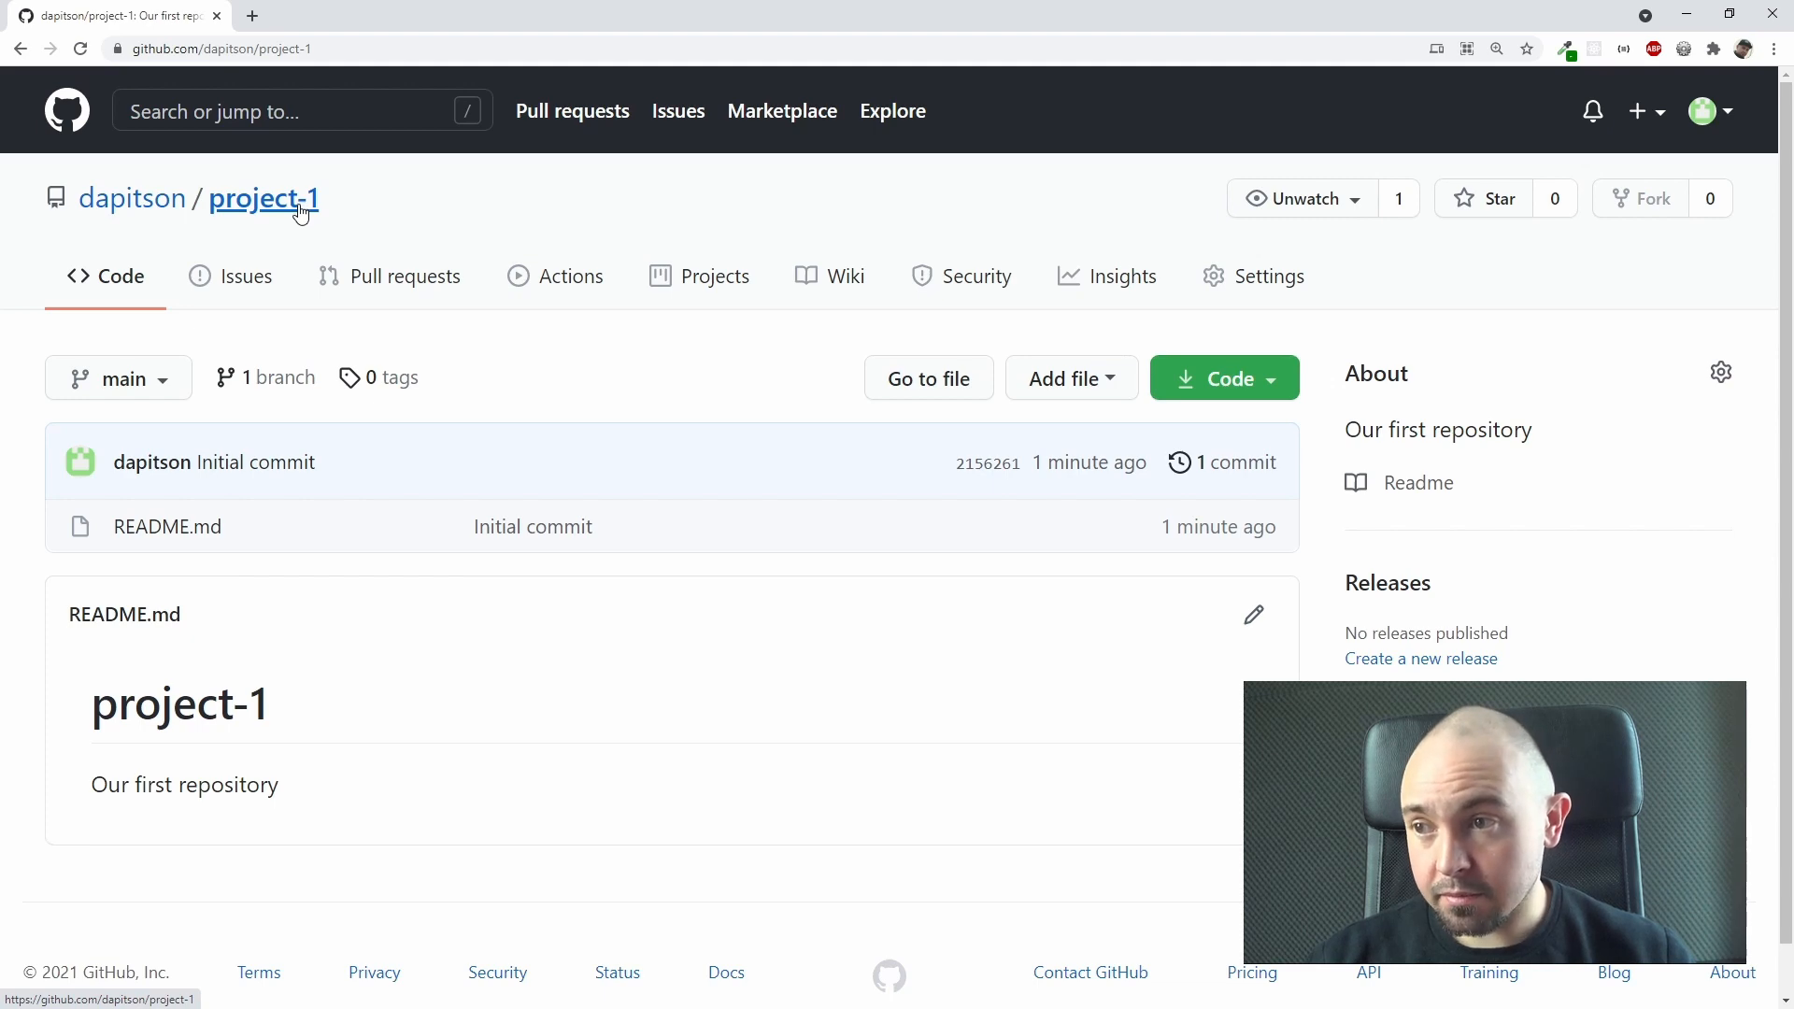
click(170, 389)
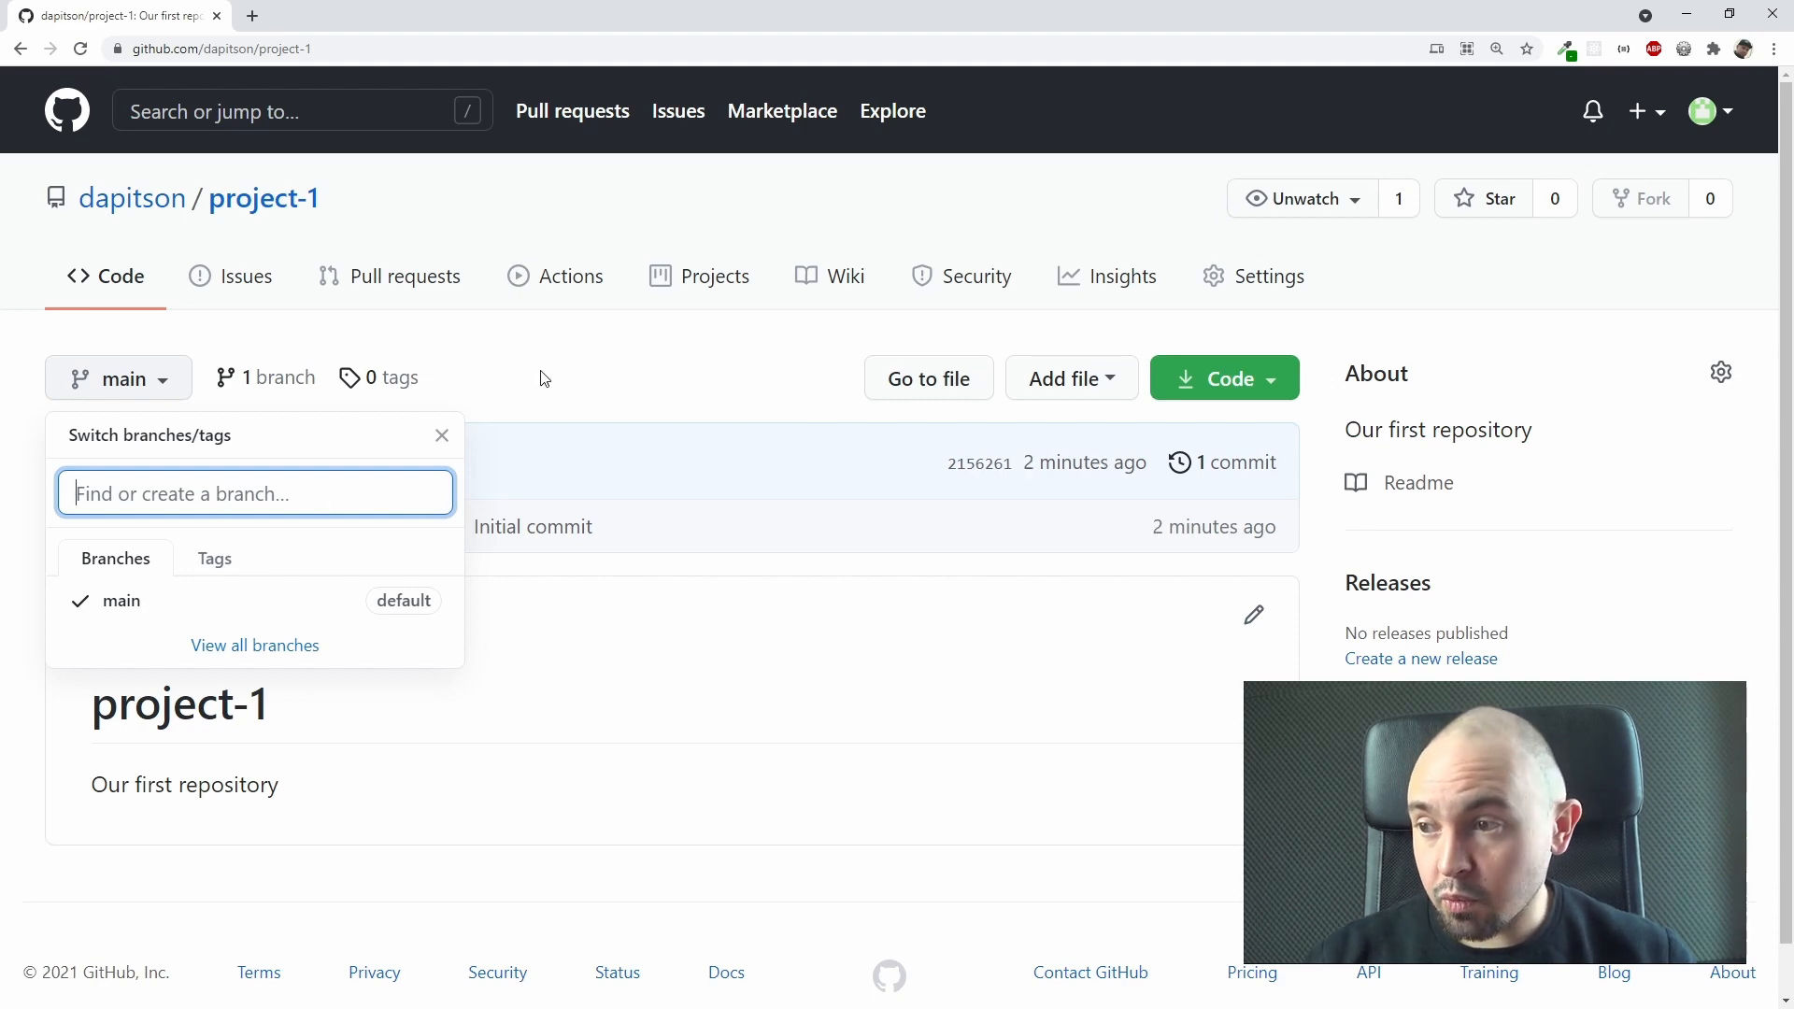
click(573, 366)
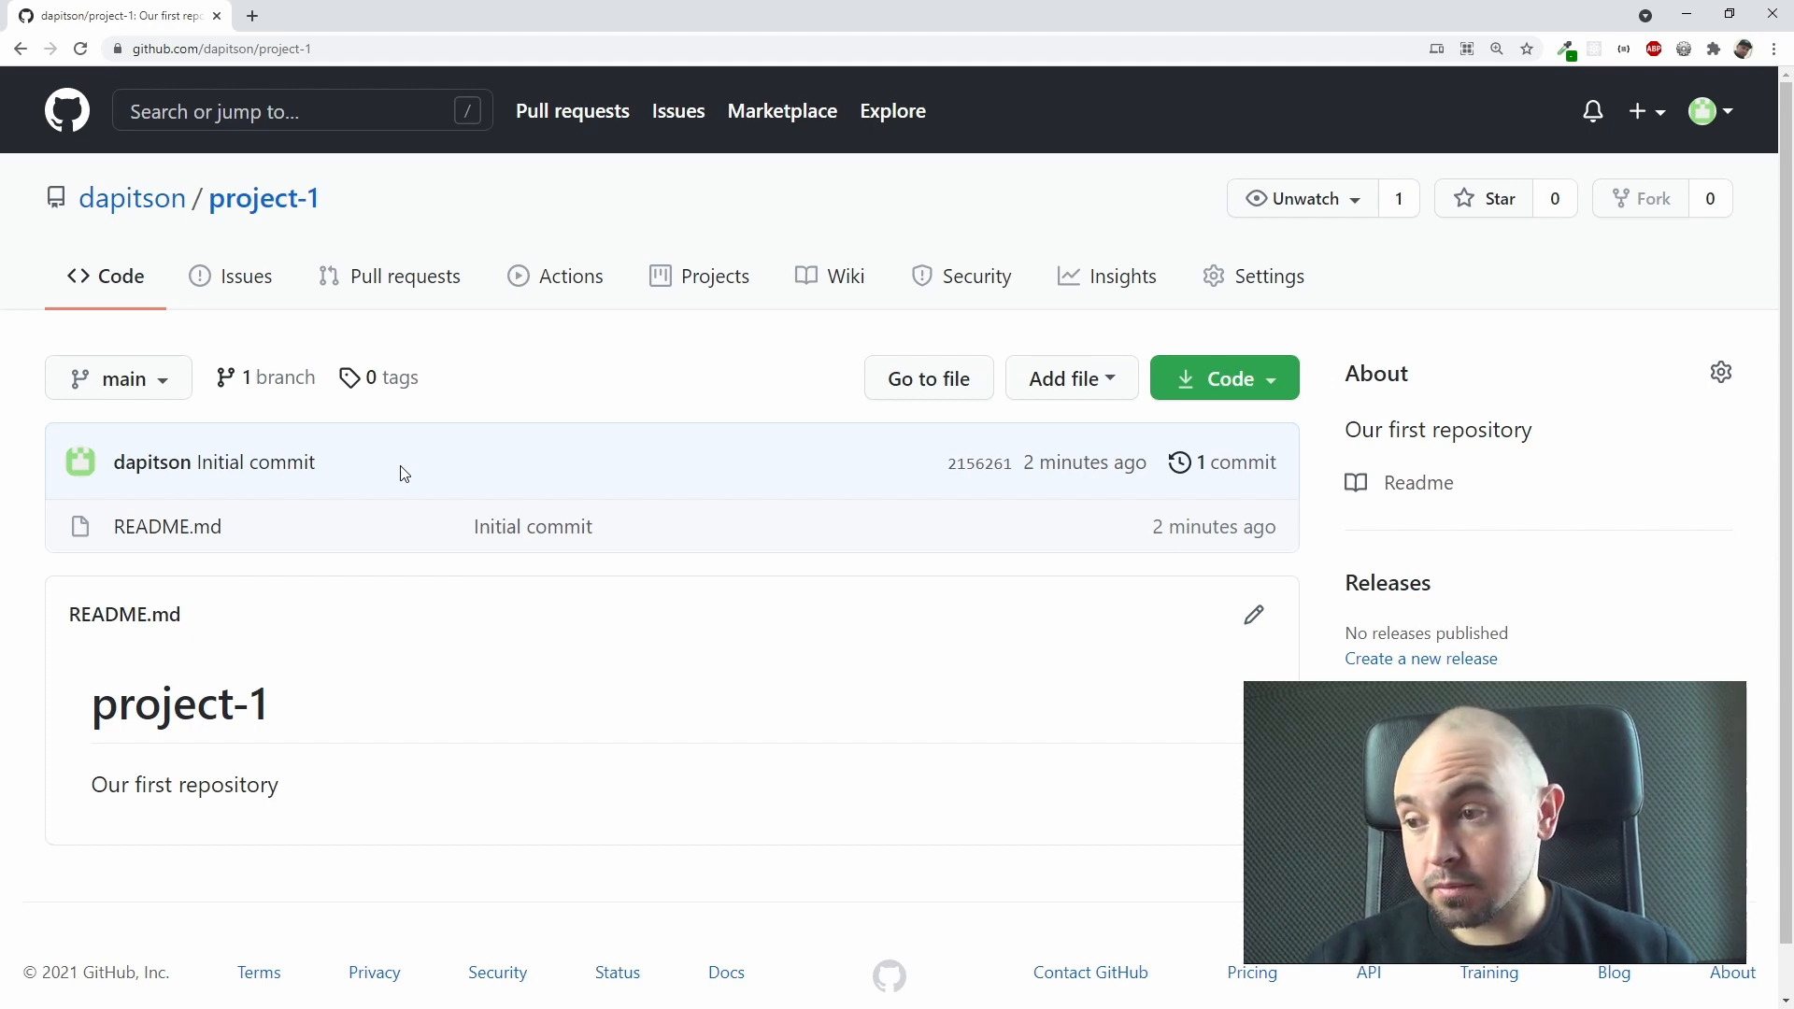
Step: Open the initial commit from the repository page and examine its message and commit time
click(222, 464)
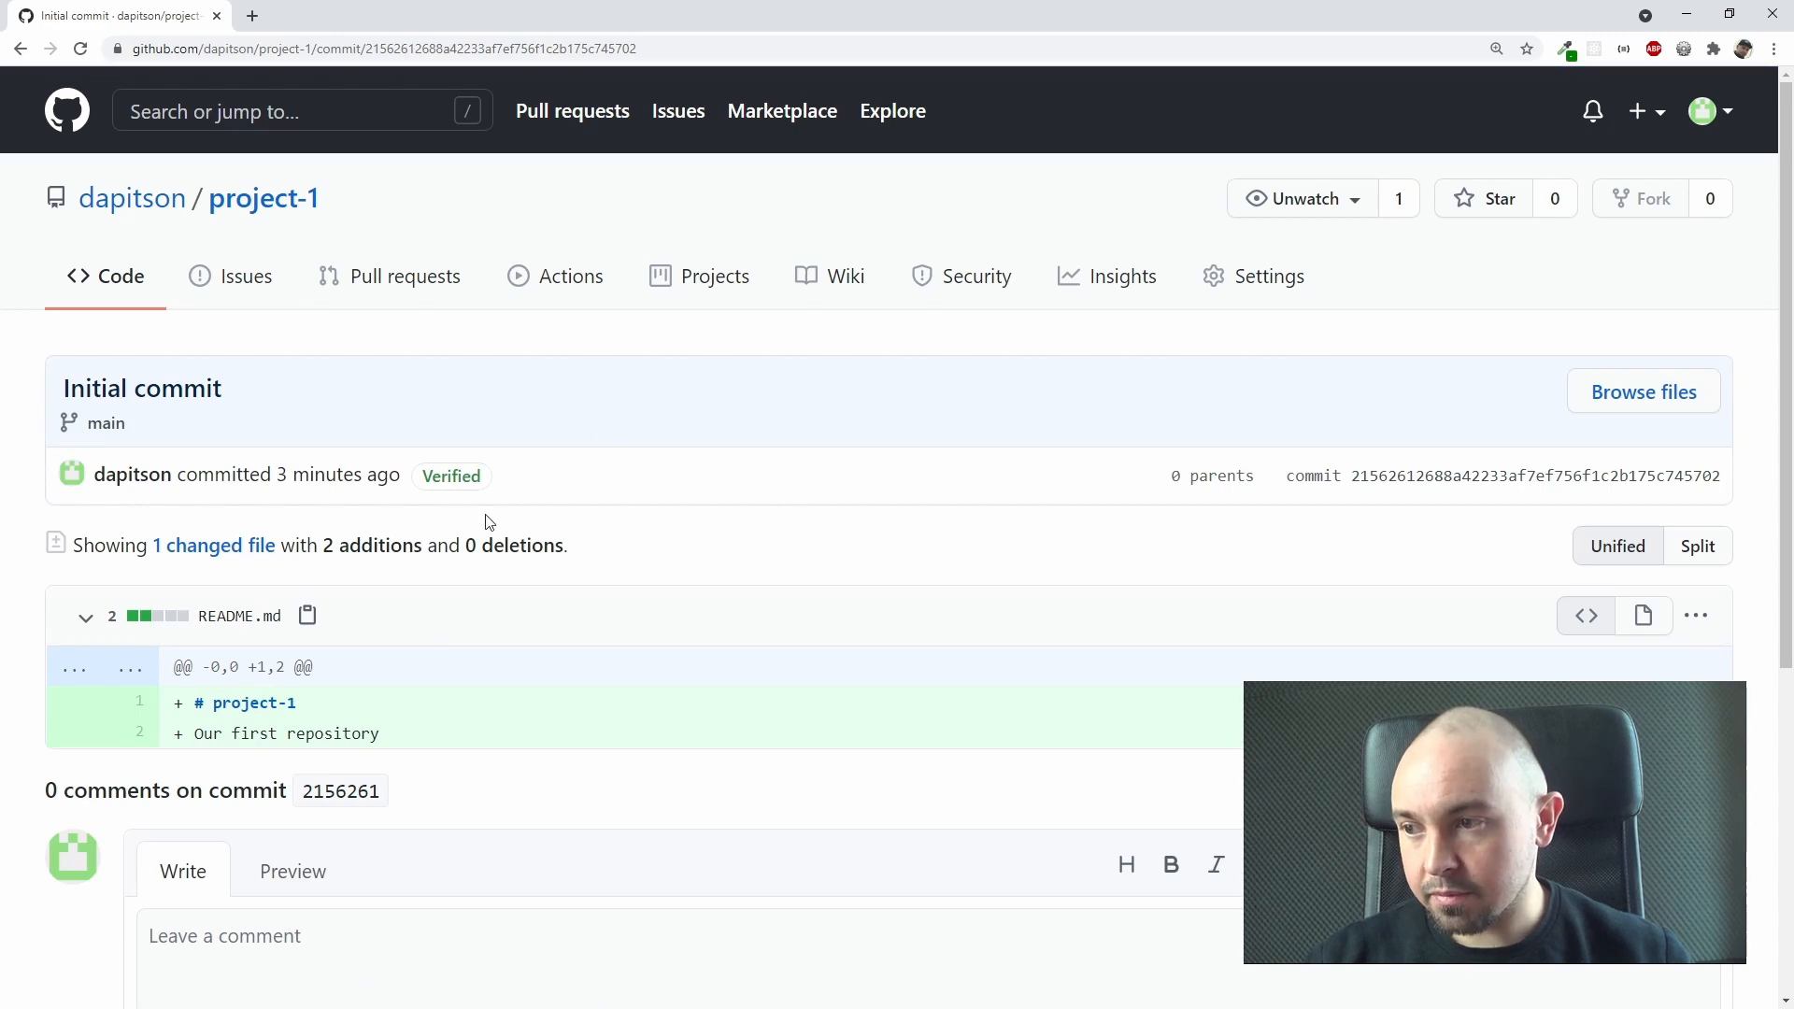
scroll(626, 505, down, 1)
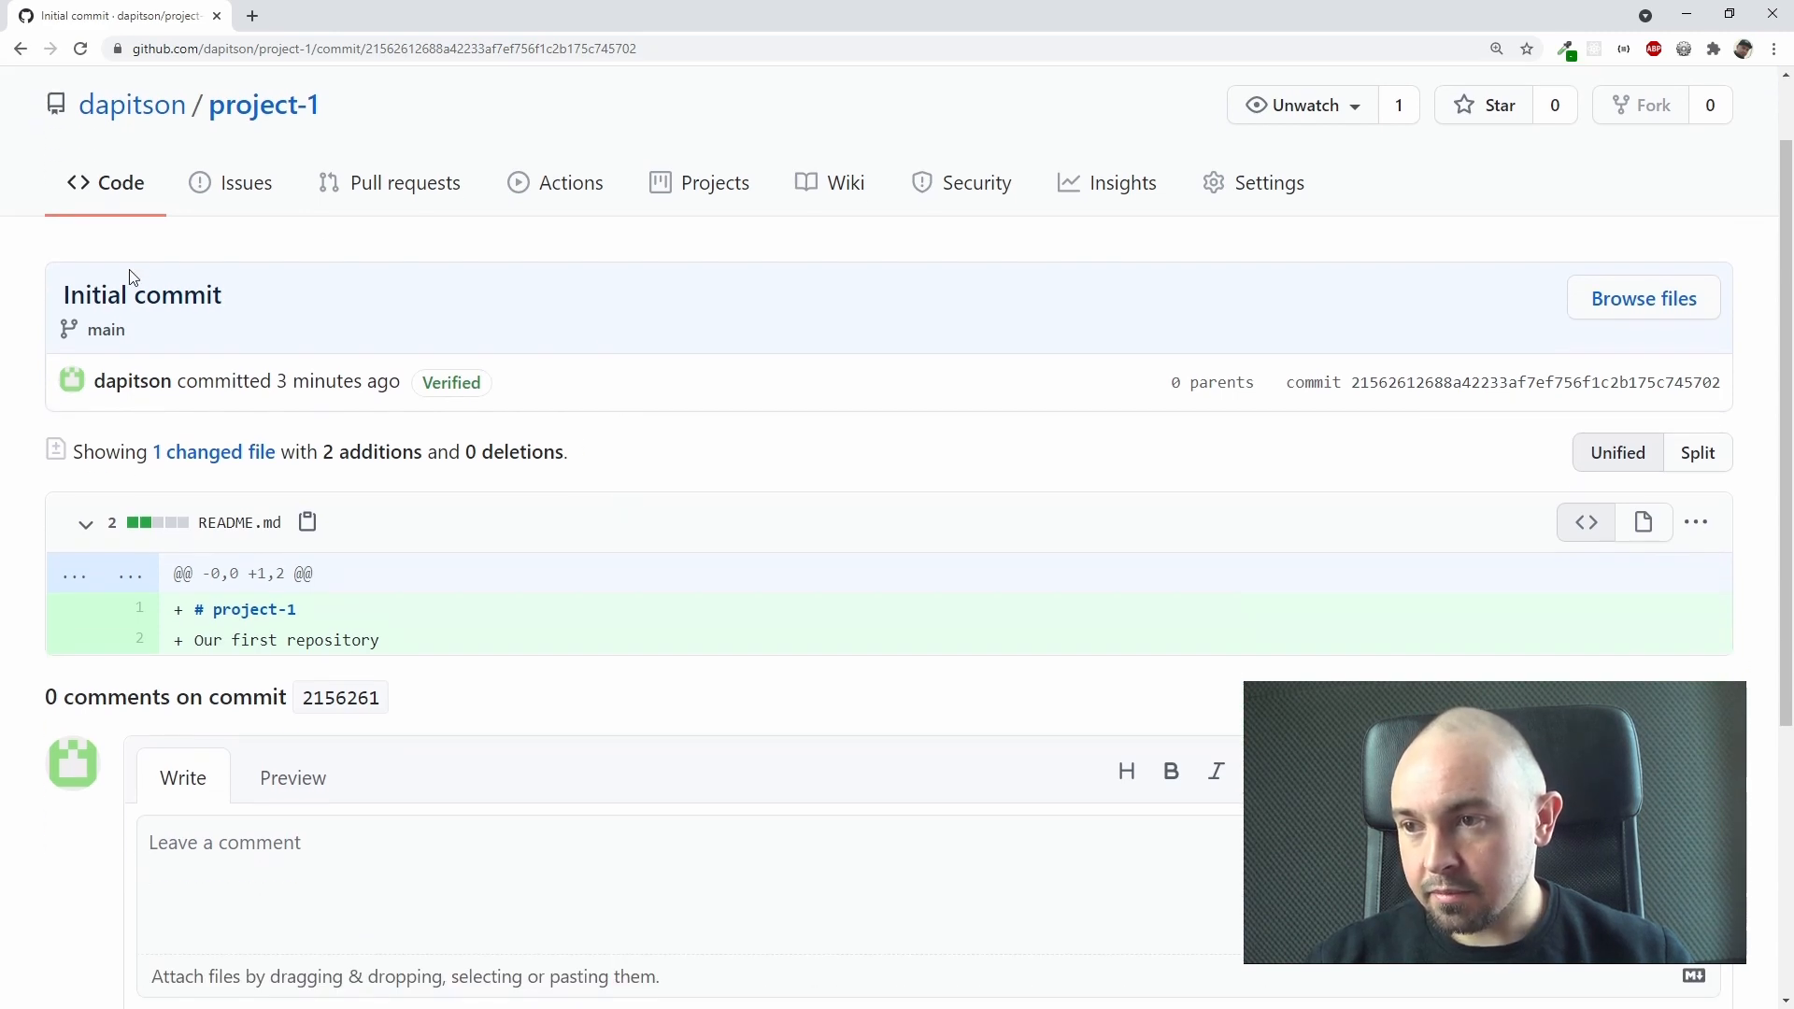
drag(66, 304, 254, 296)
click(301, 300)
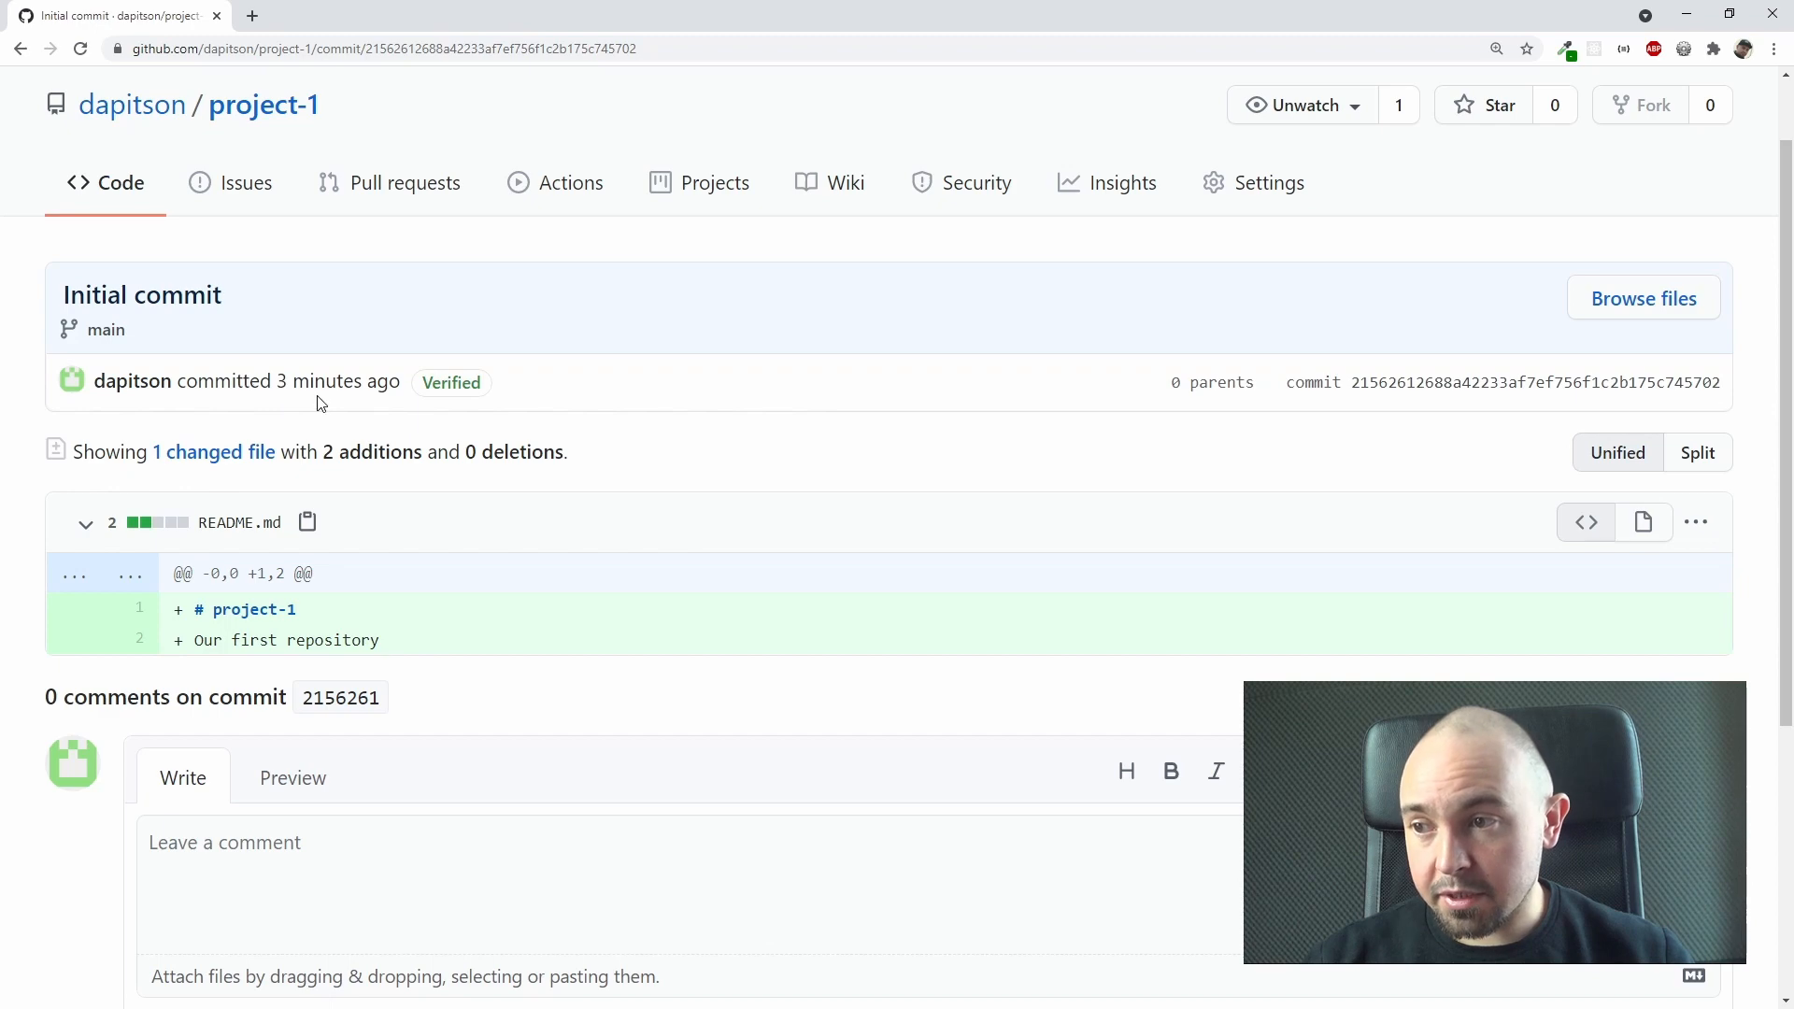
drag(278, 384, 421, 415)
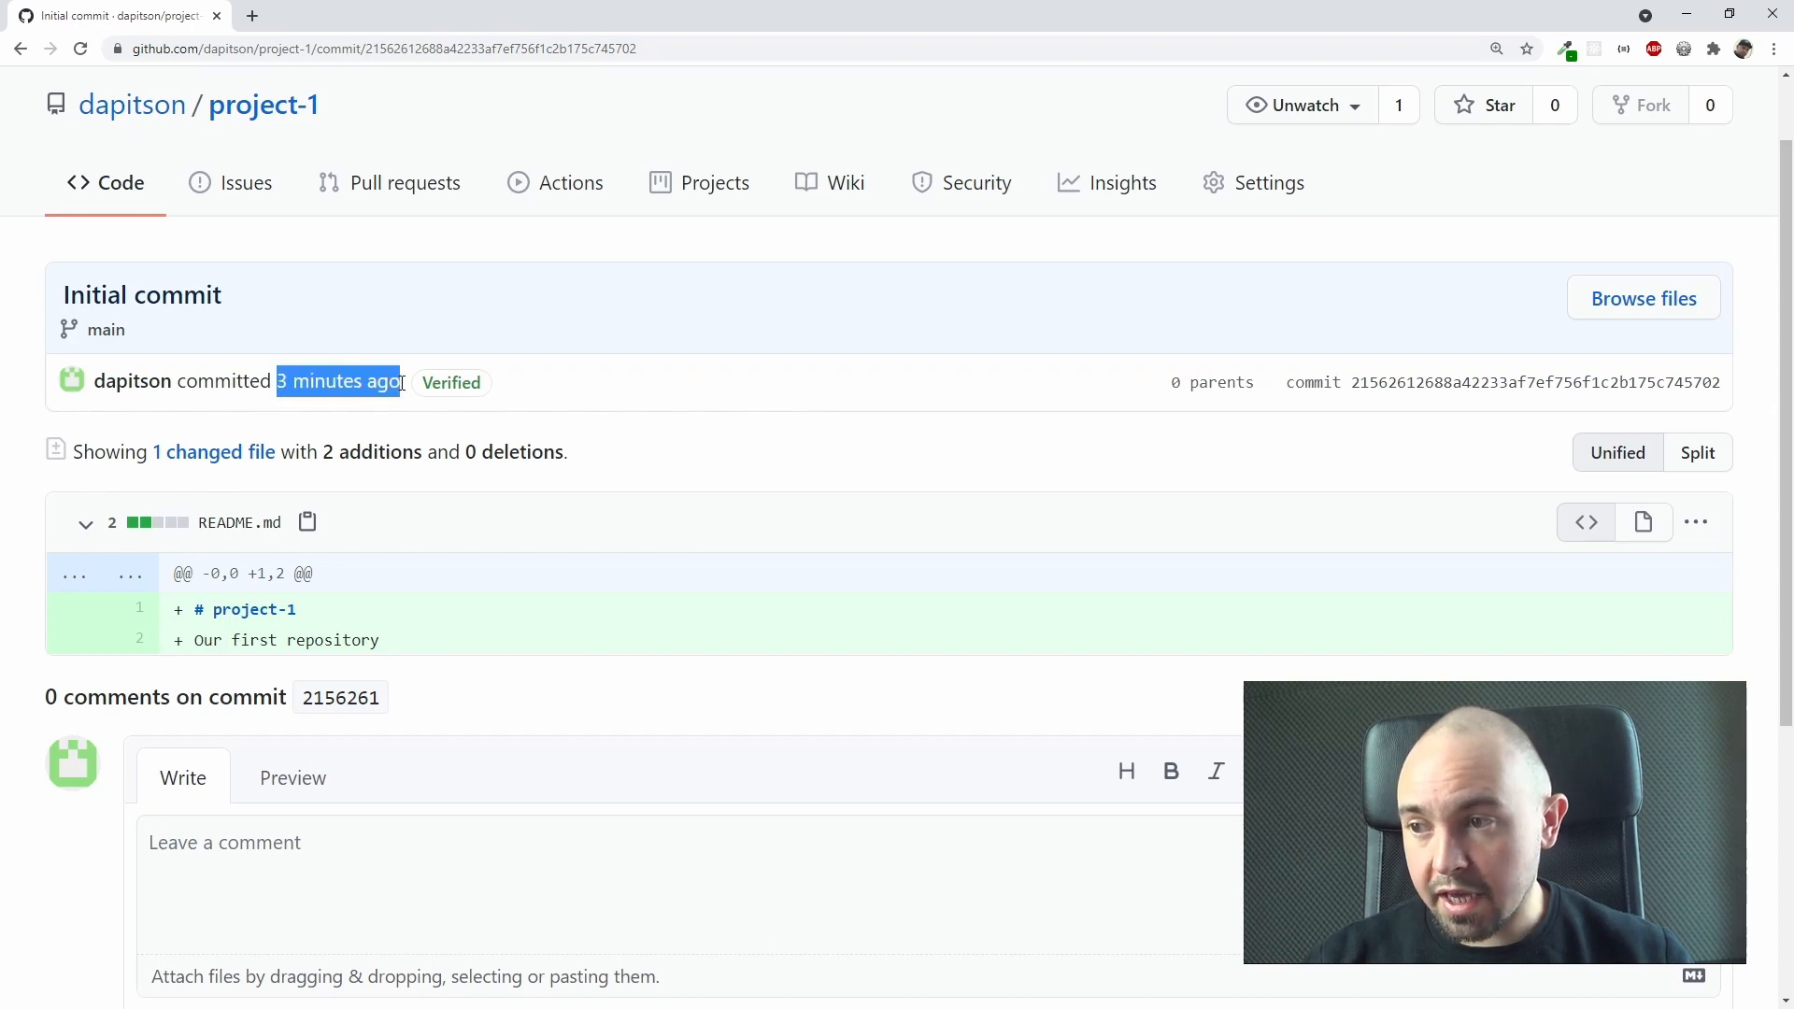
click(628, 414)
Step: Examine the initial commit's summary of file changes and the lines added to README.md
scroll(504, 383, down, 1)
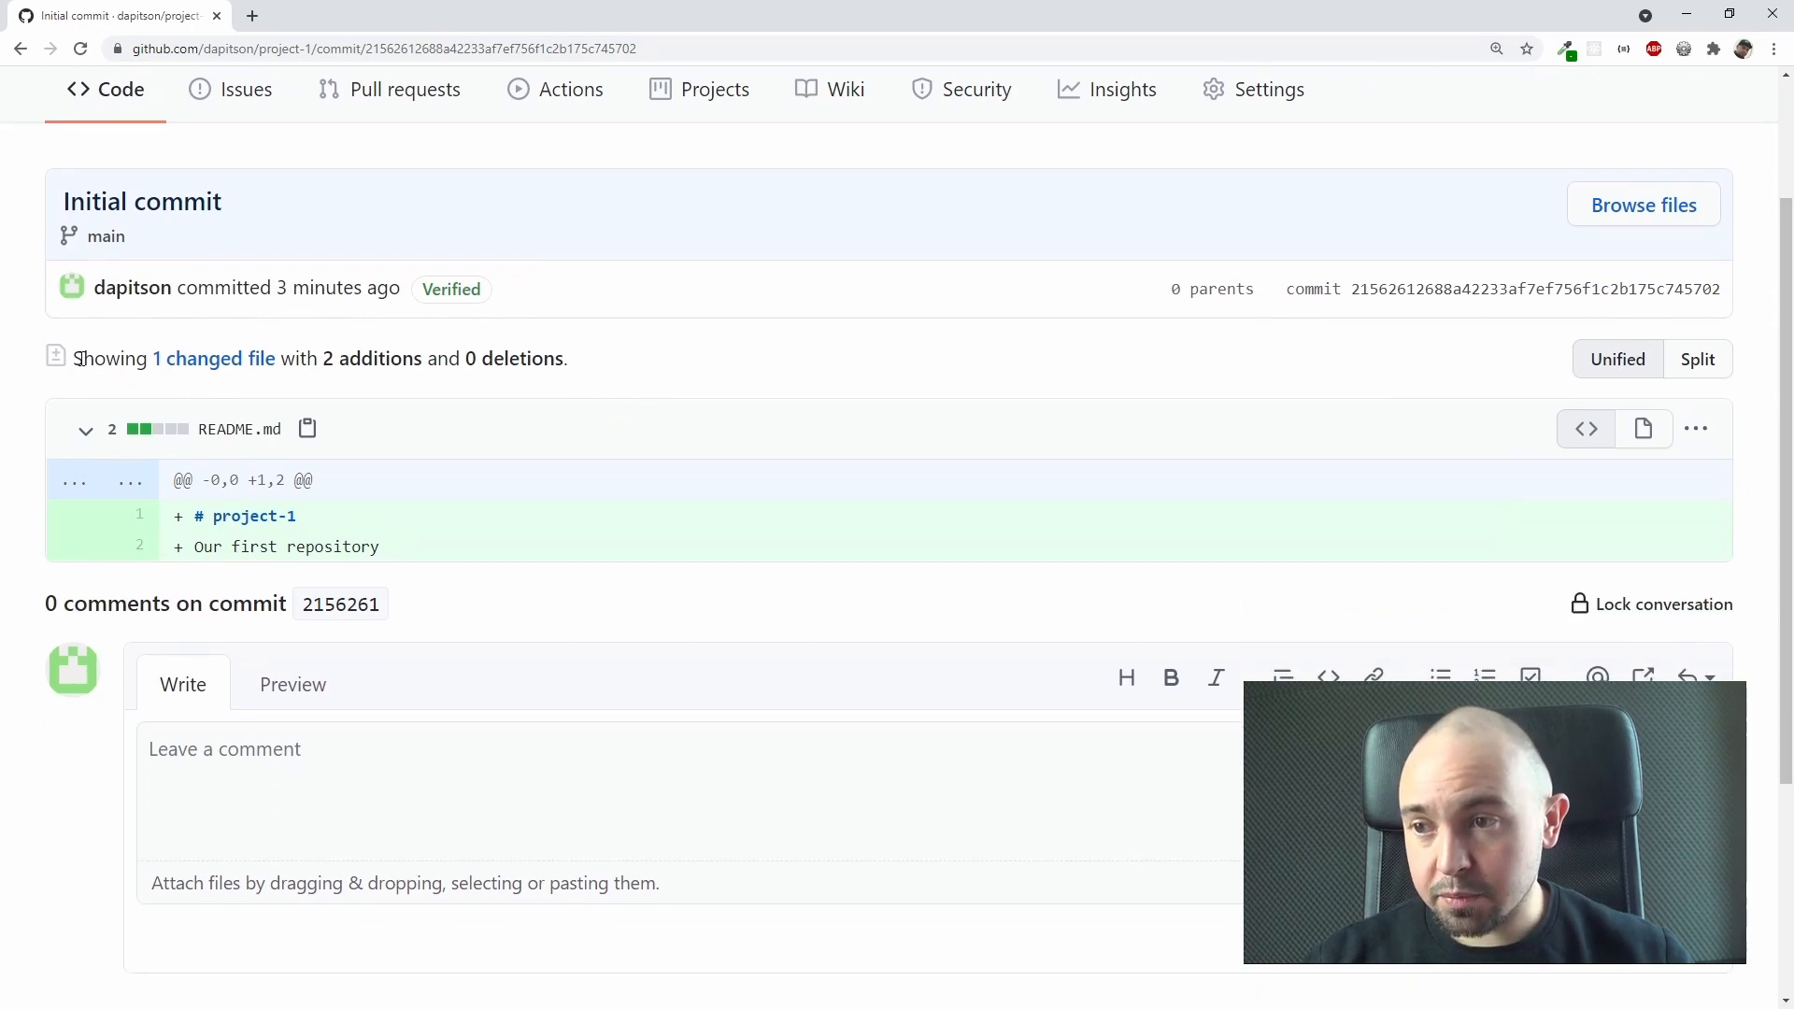
drag(85, 359, 617, 362)
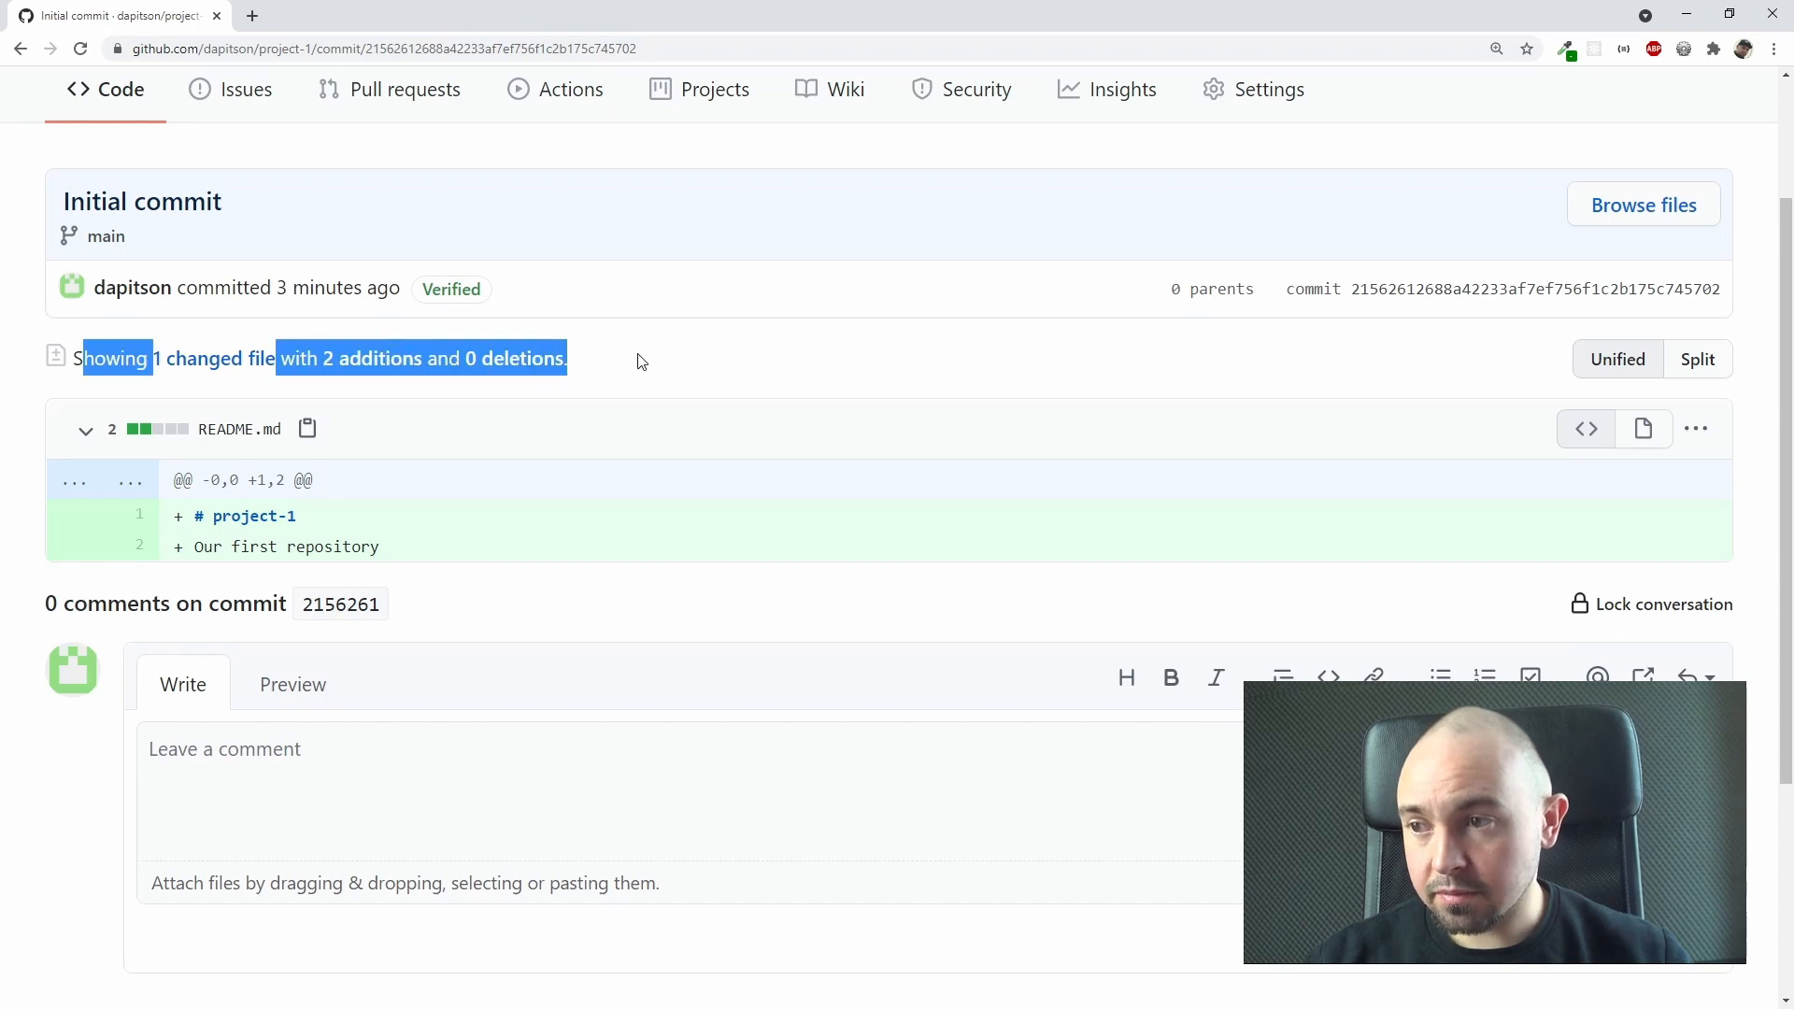
click(643, 362)
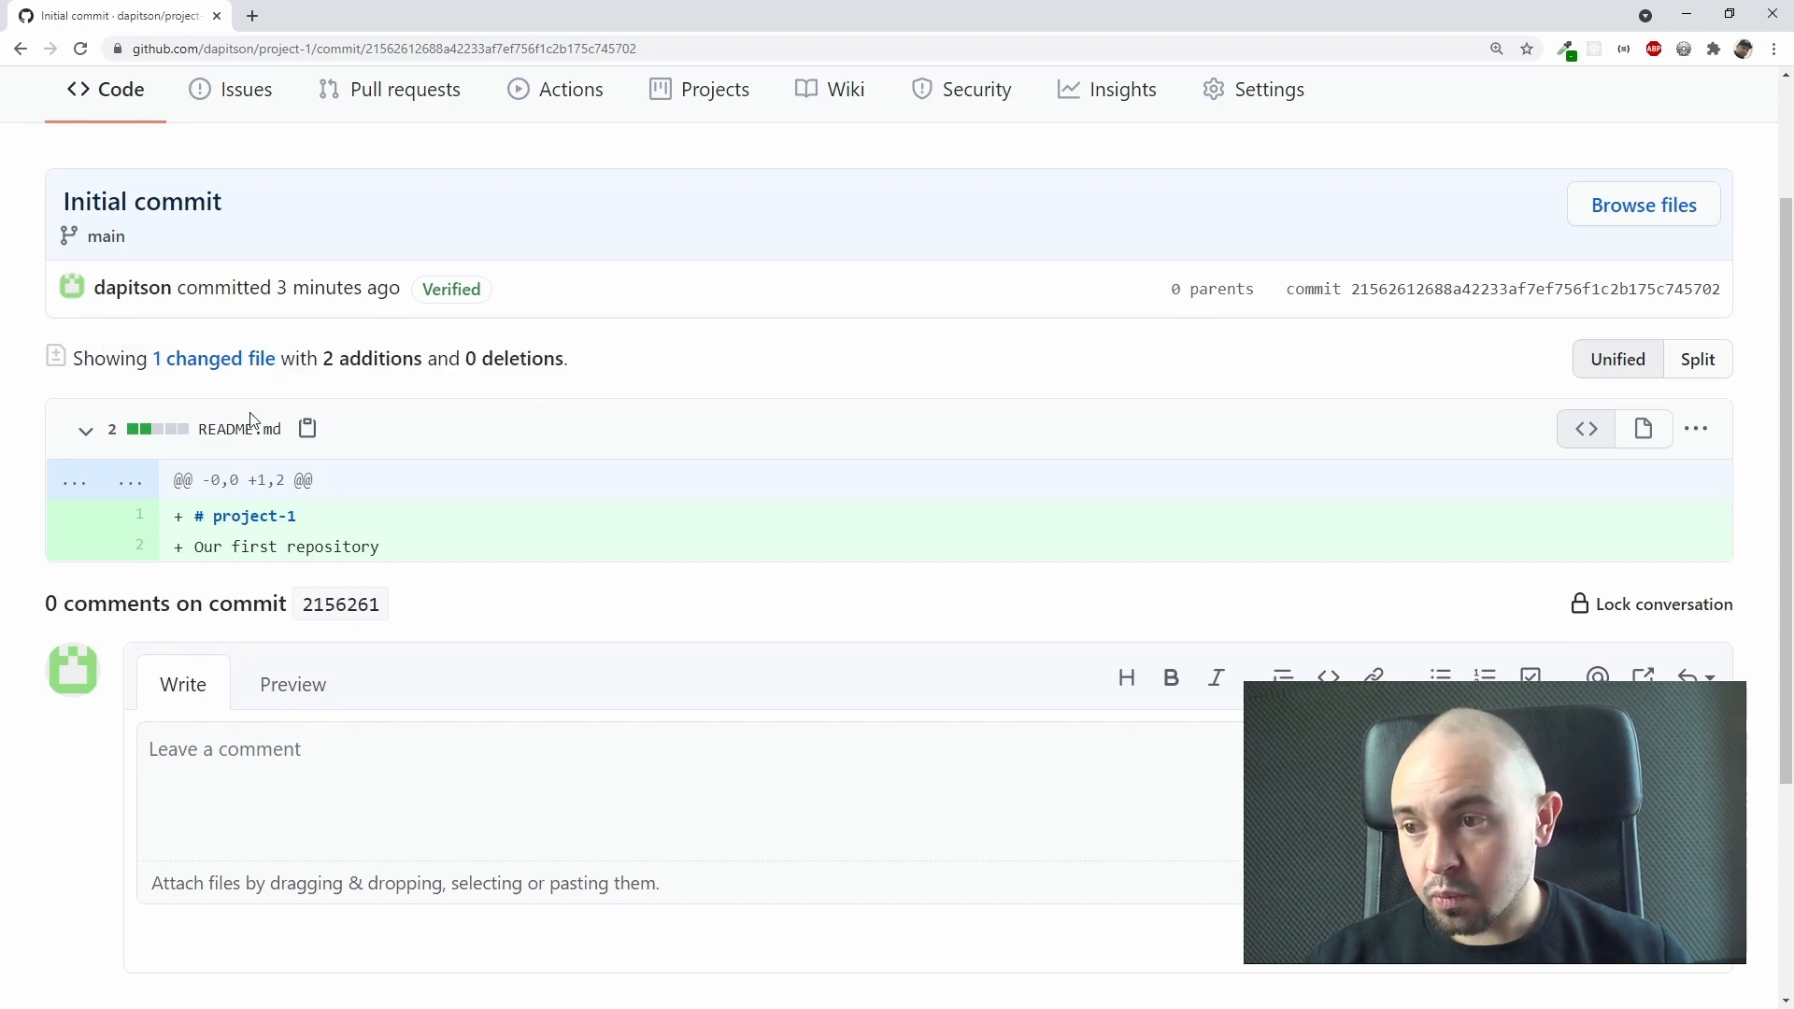
scroll(524, 439, down, 2)
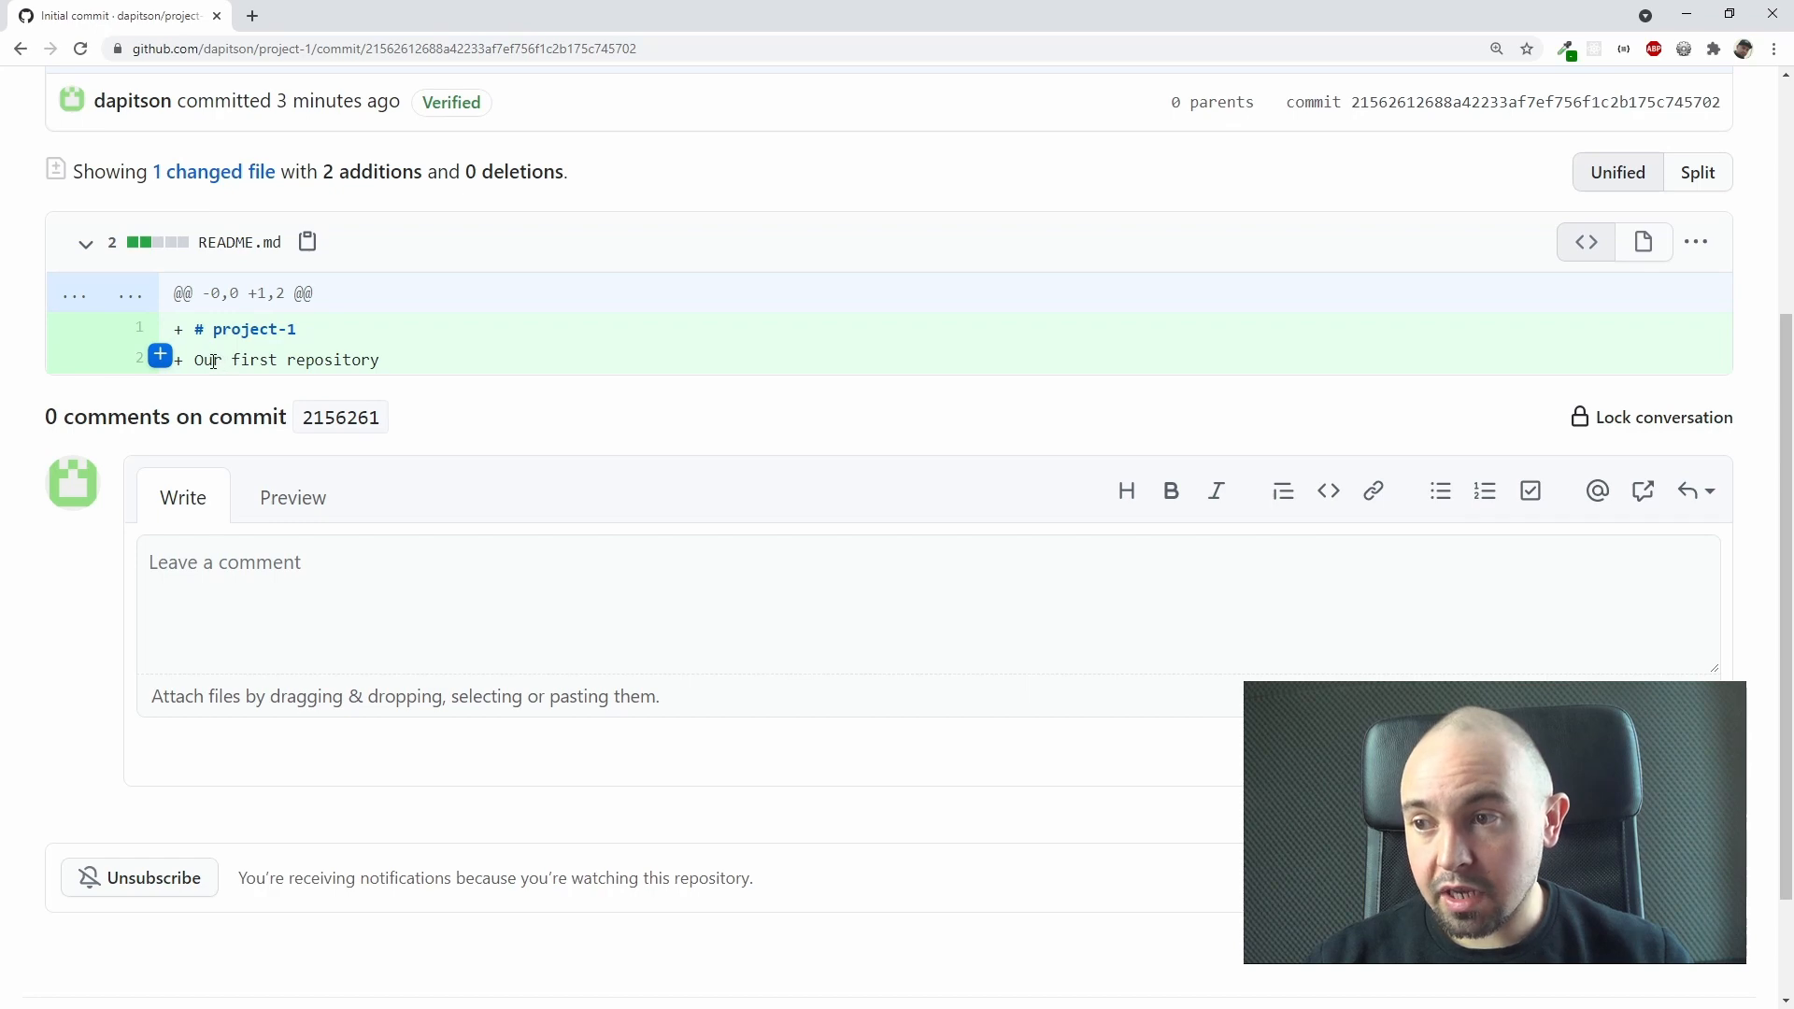
drag(213, 361, 433, 388)
click(512, 409)
scroll(512, 411, up, 4)
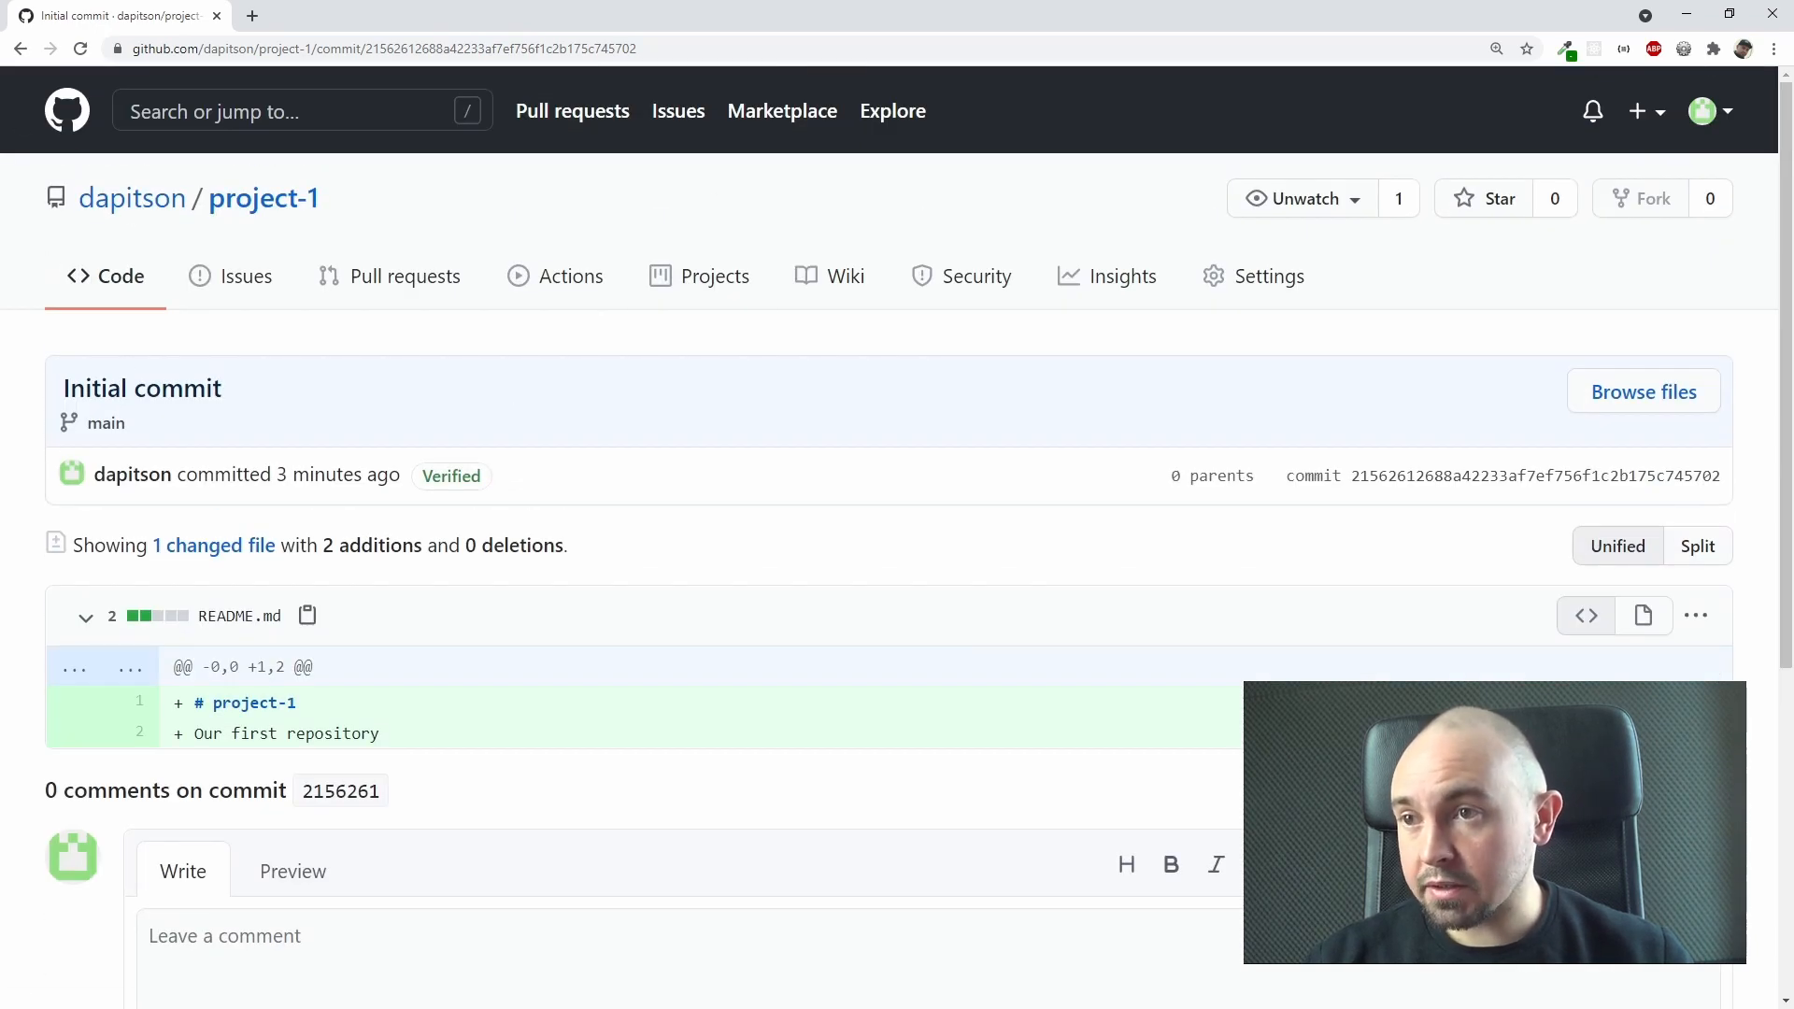
Step: Return to the project-1 repository page and examine README.md's last update time and its rendered title and description
click(20, 49)
scroll(655, 389, down, 1)
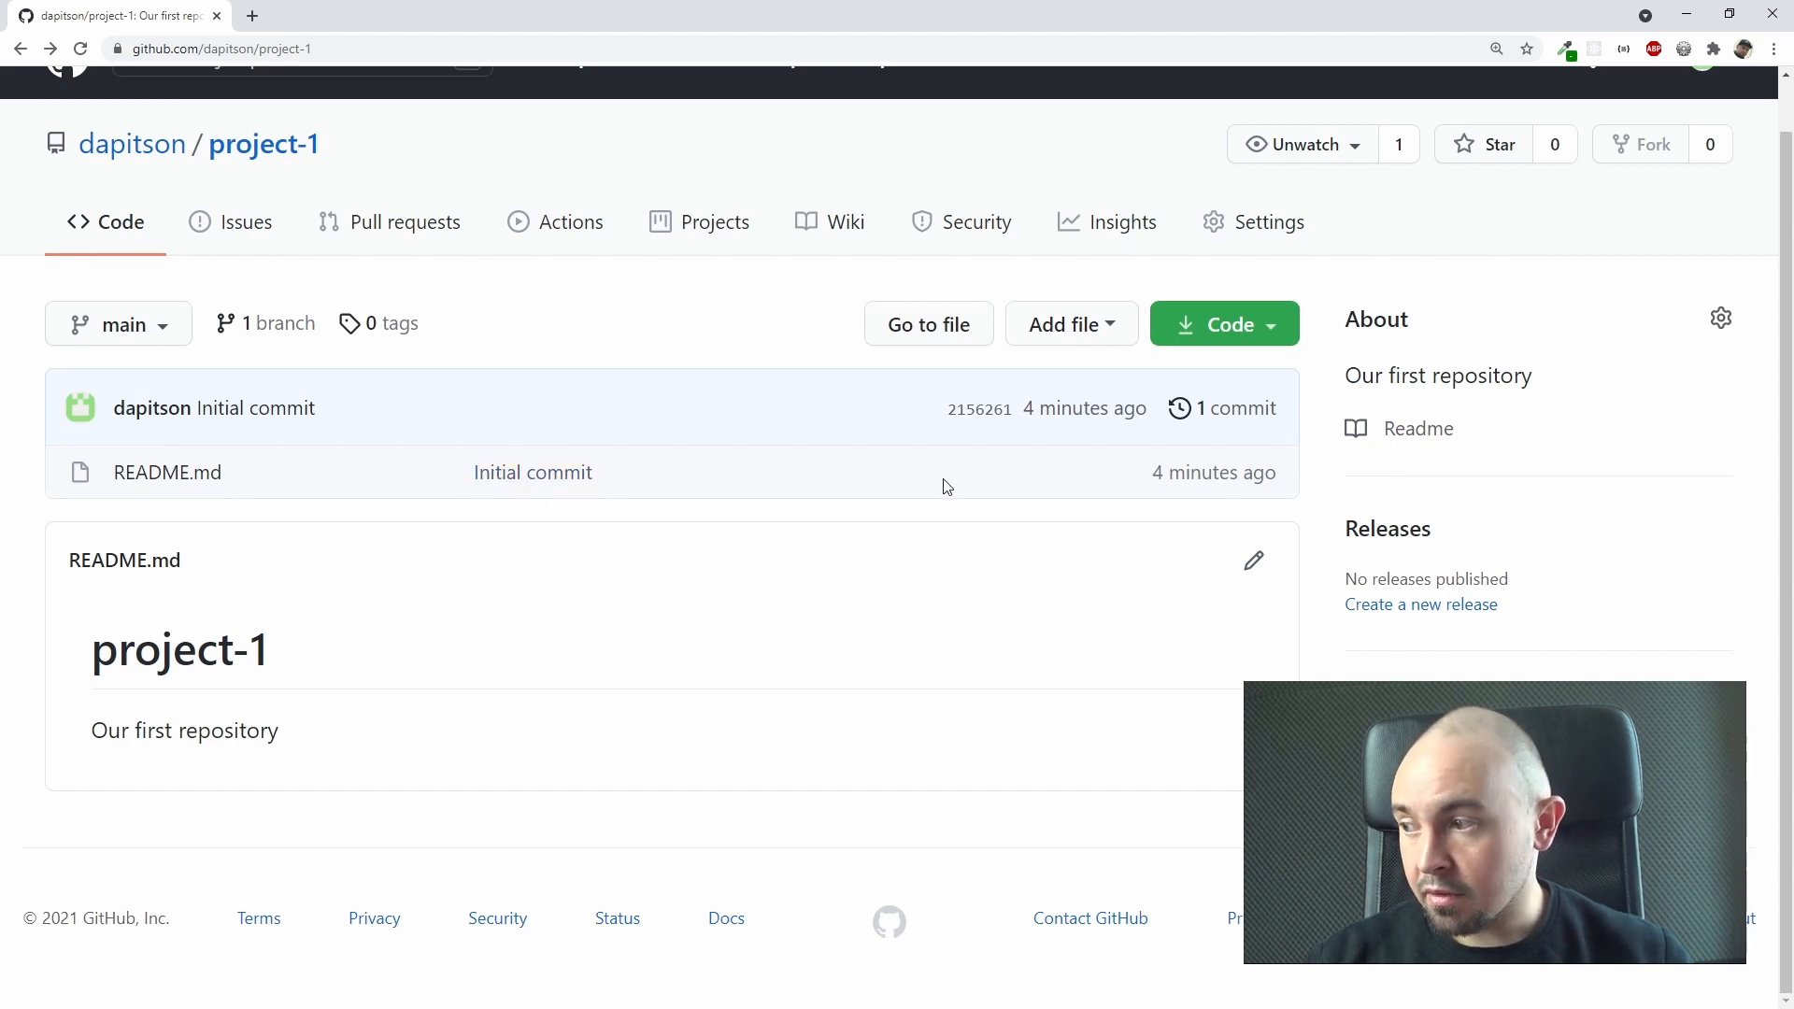
drag(1153, 473, 1276, 478)
click(1235, 478)
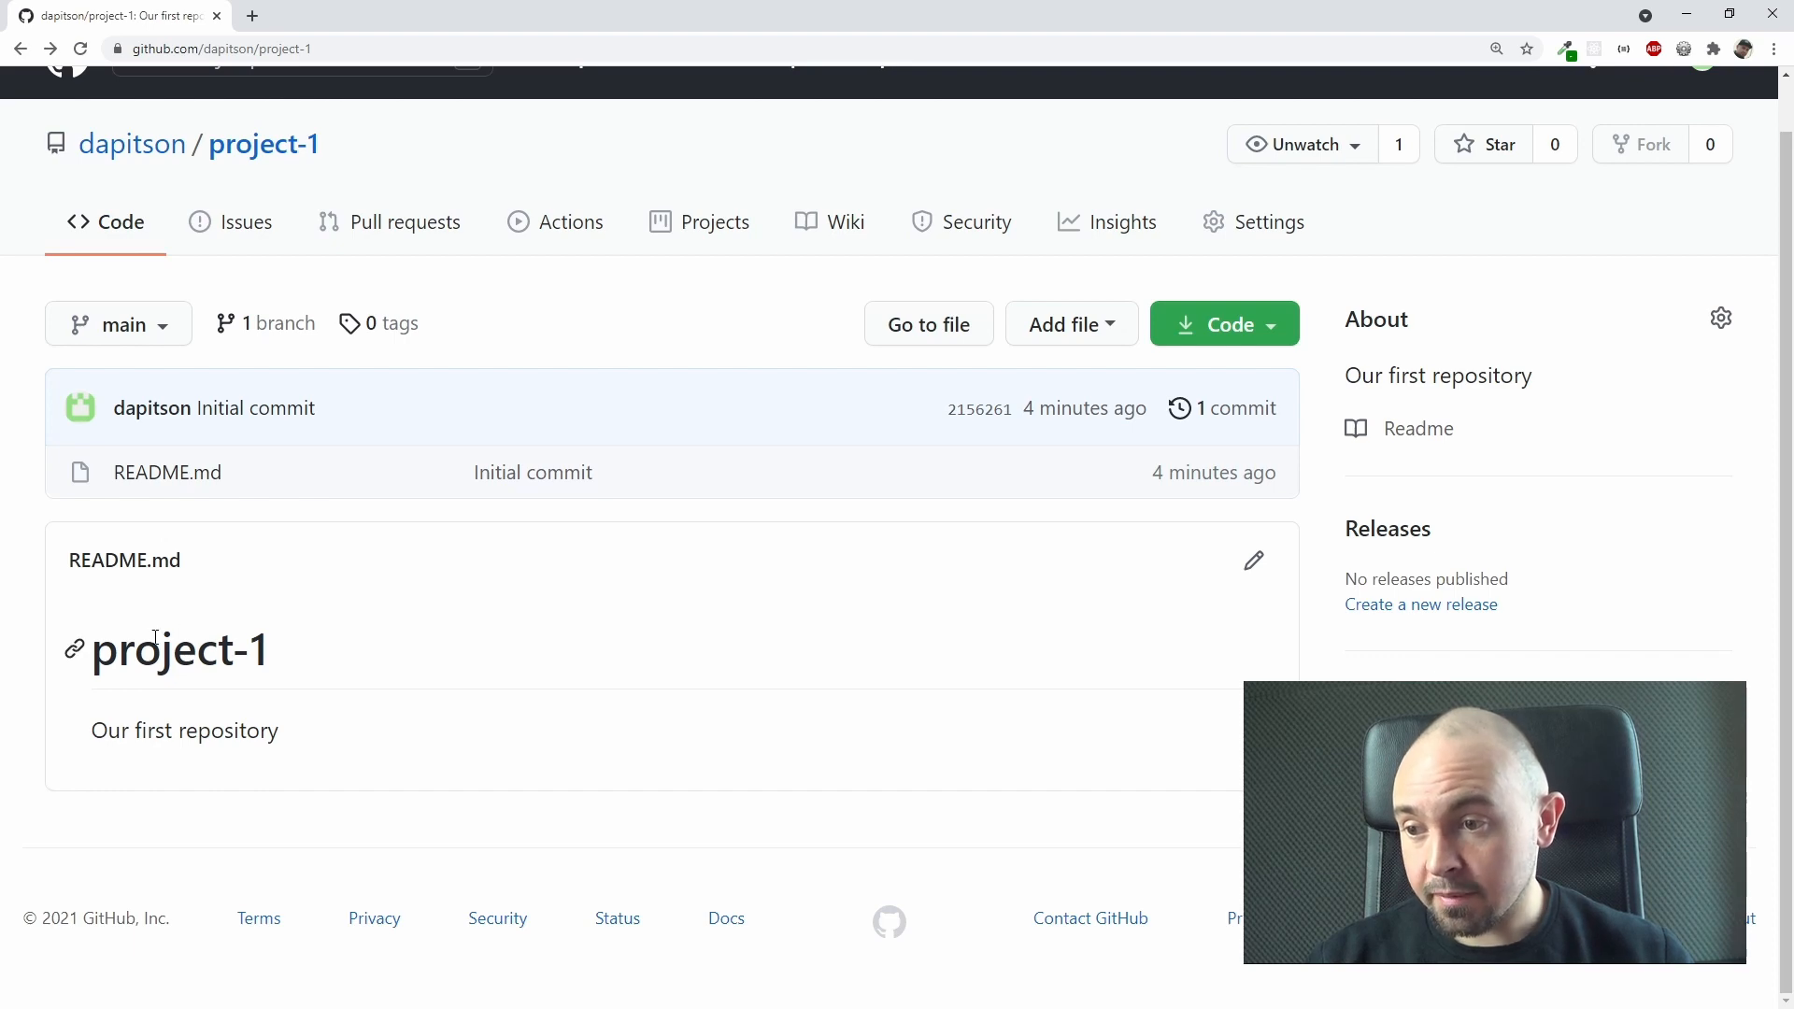
drag(104, 646, 295, 665)
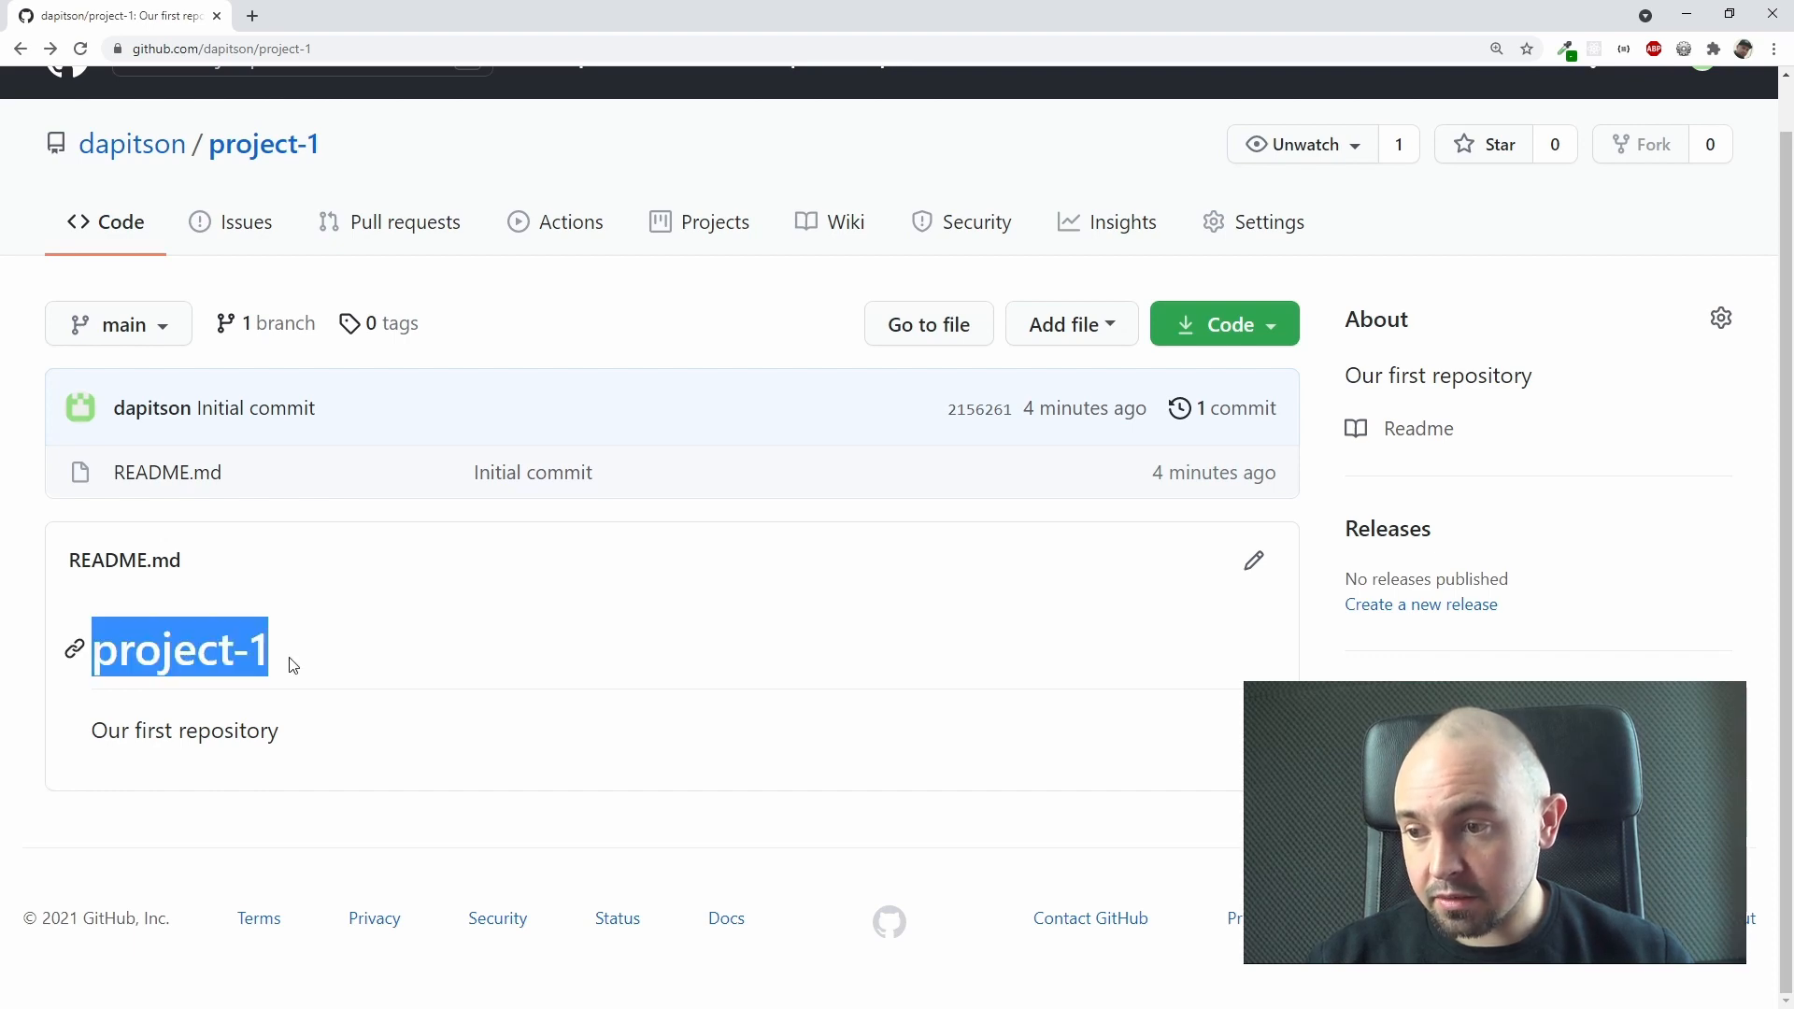
click(338, 653)
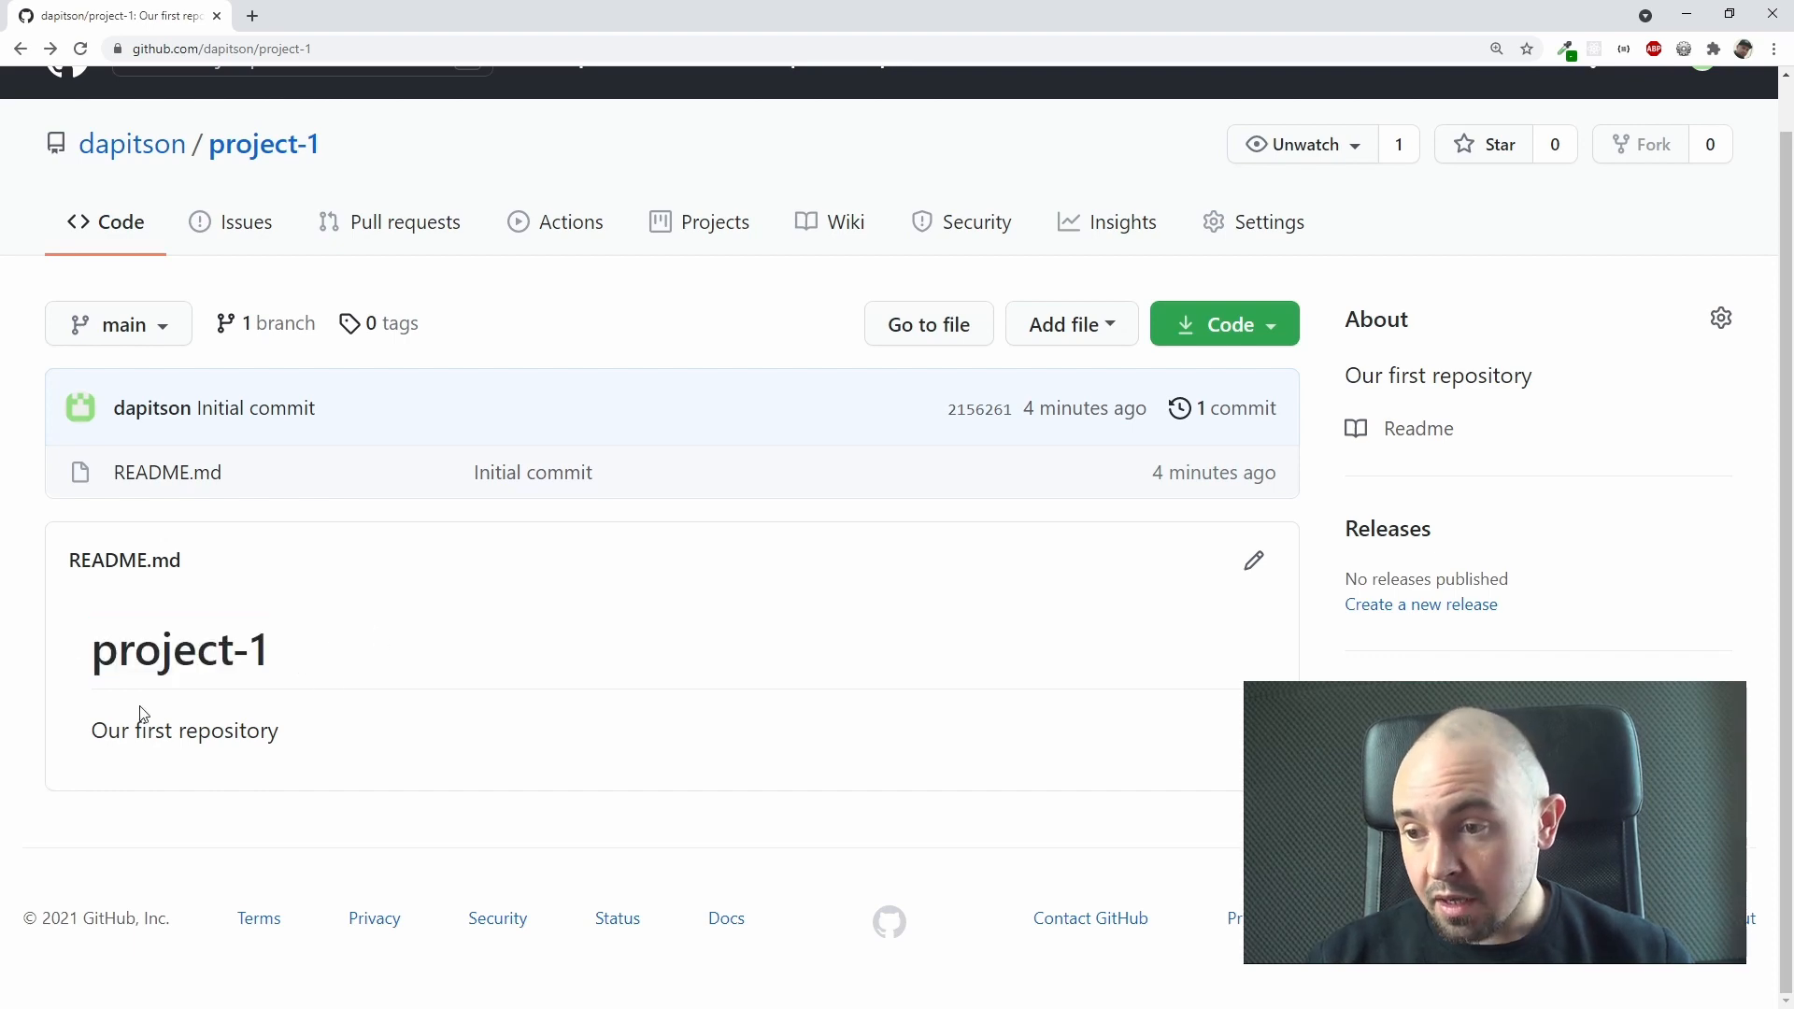
drag(98, 731, 452, 725)
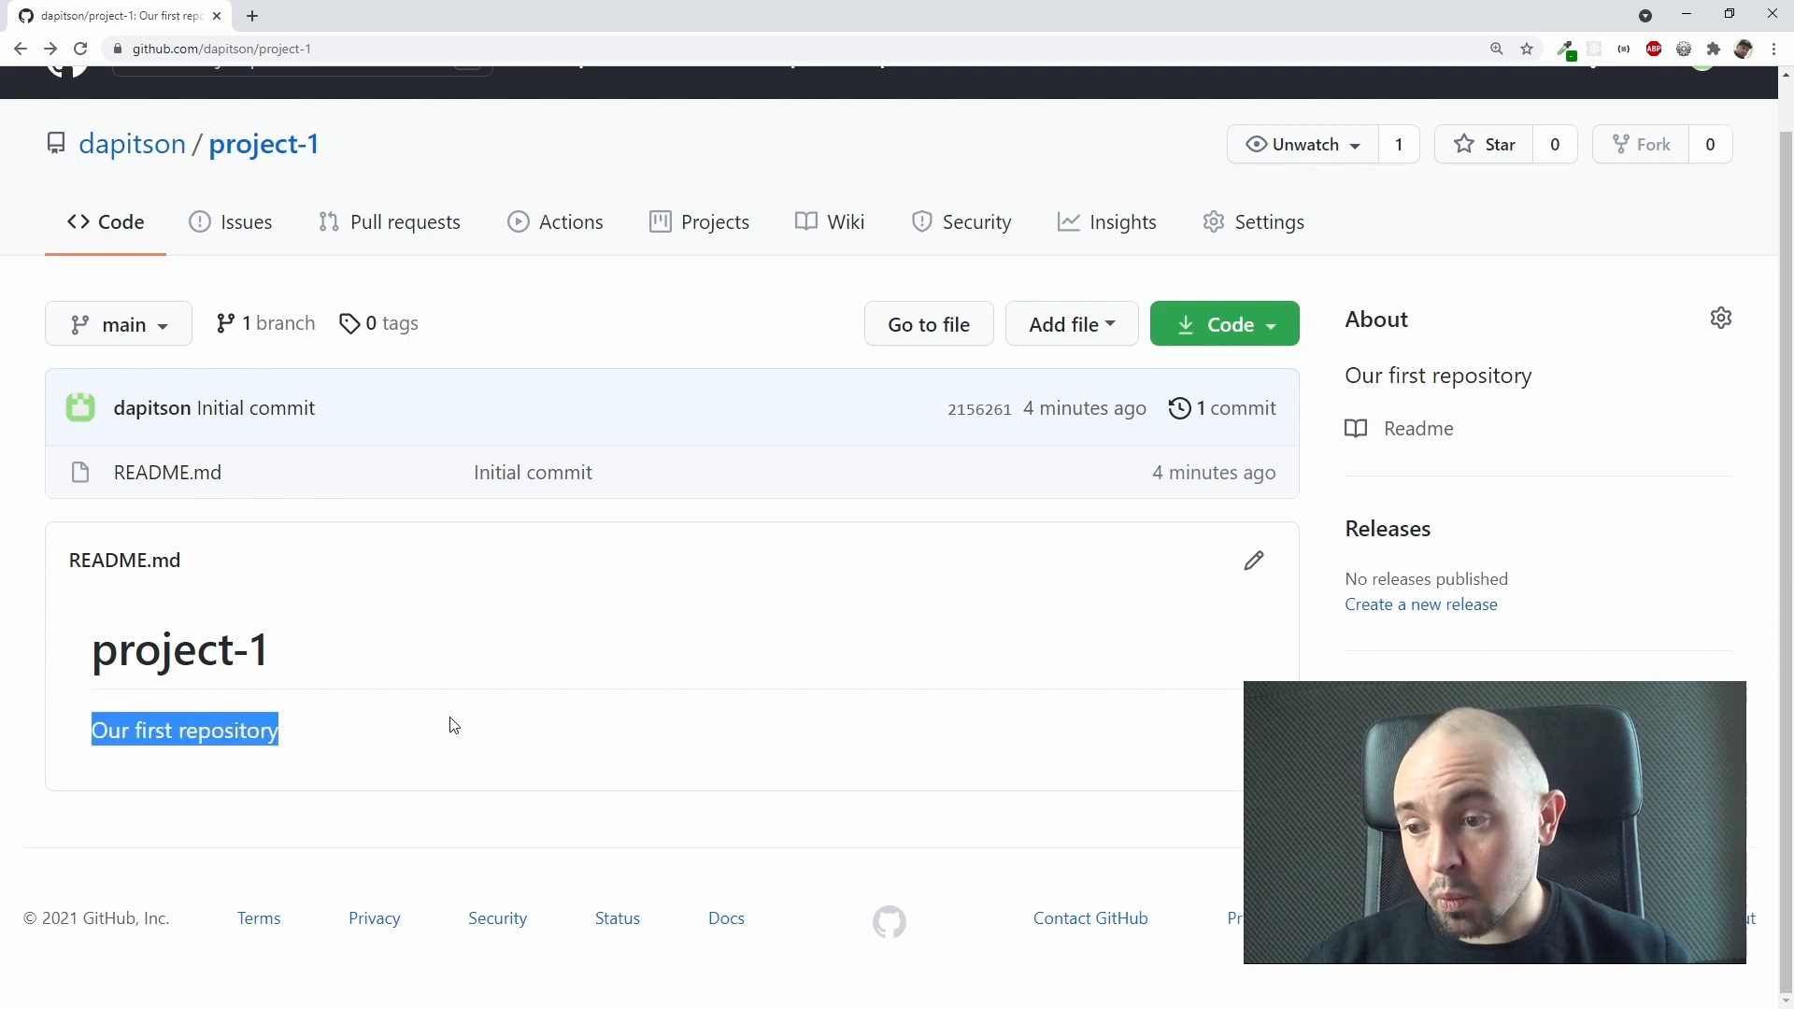
click(452, 726)
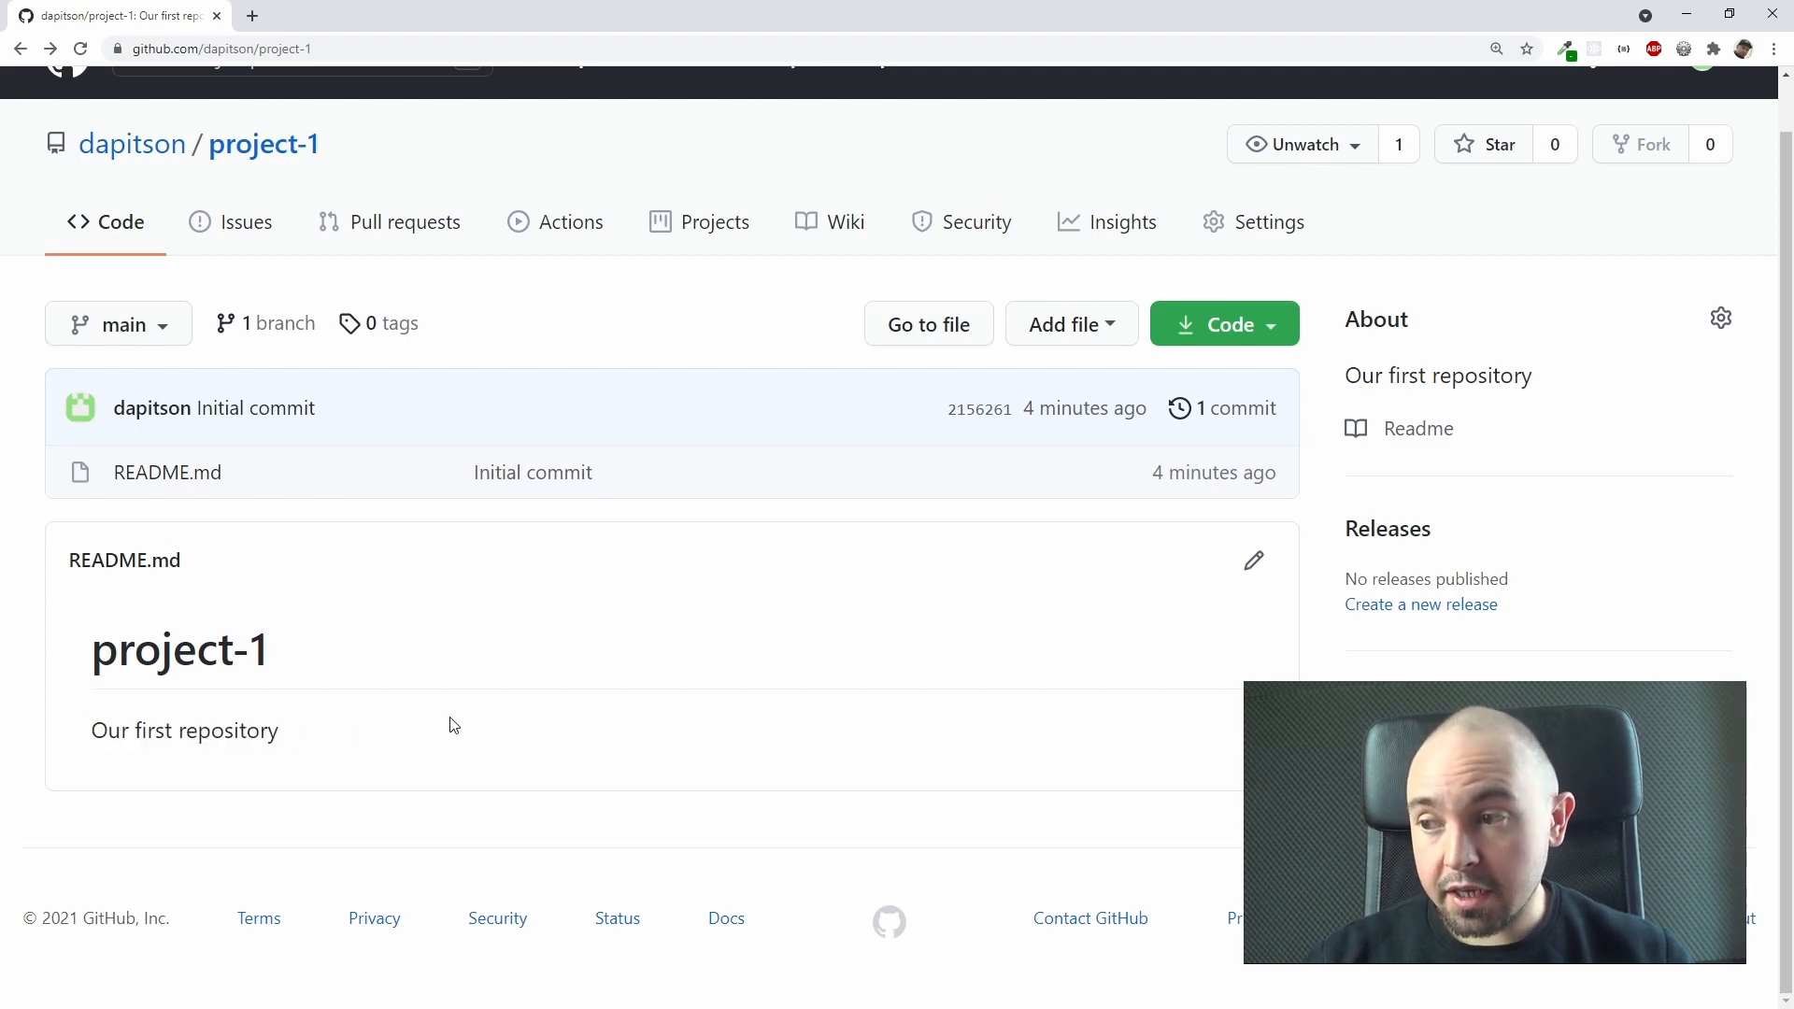
scroll(452, 726, up, 1)
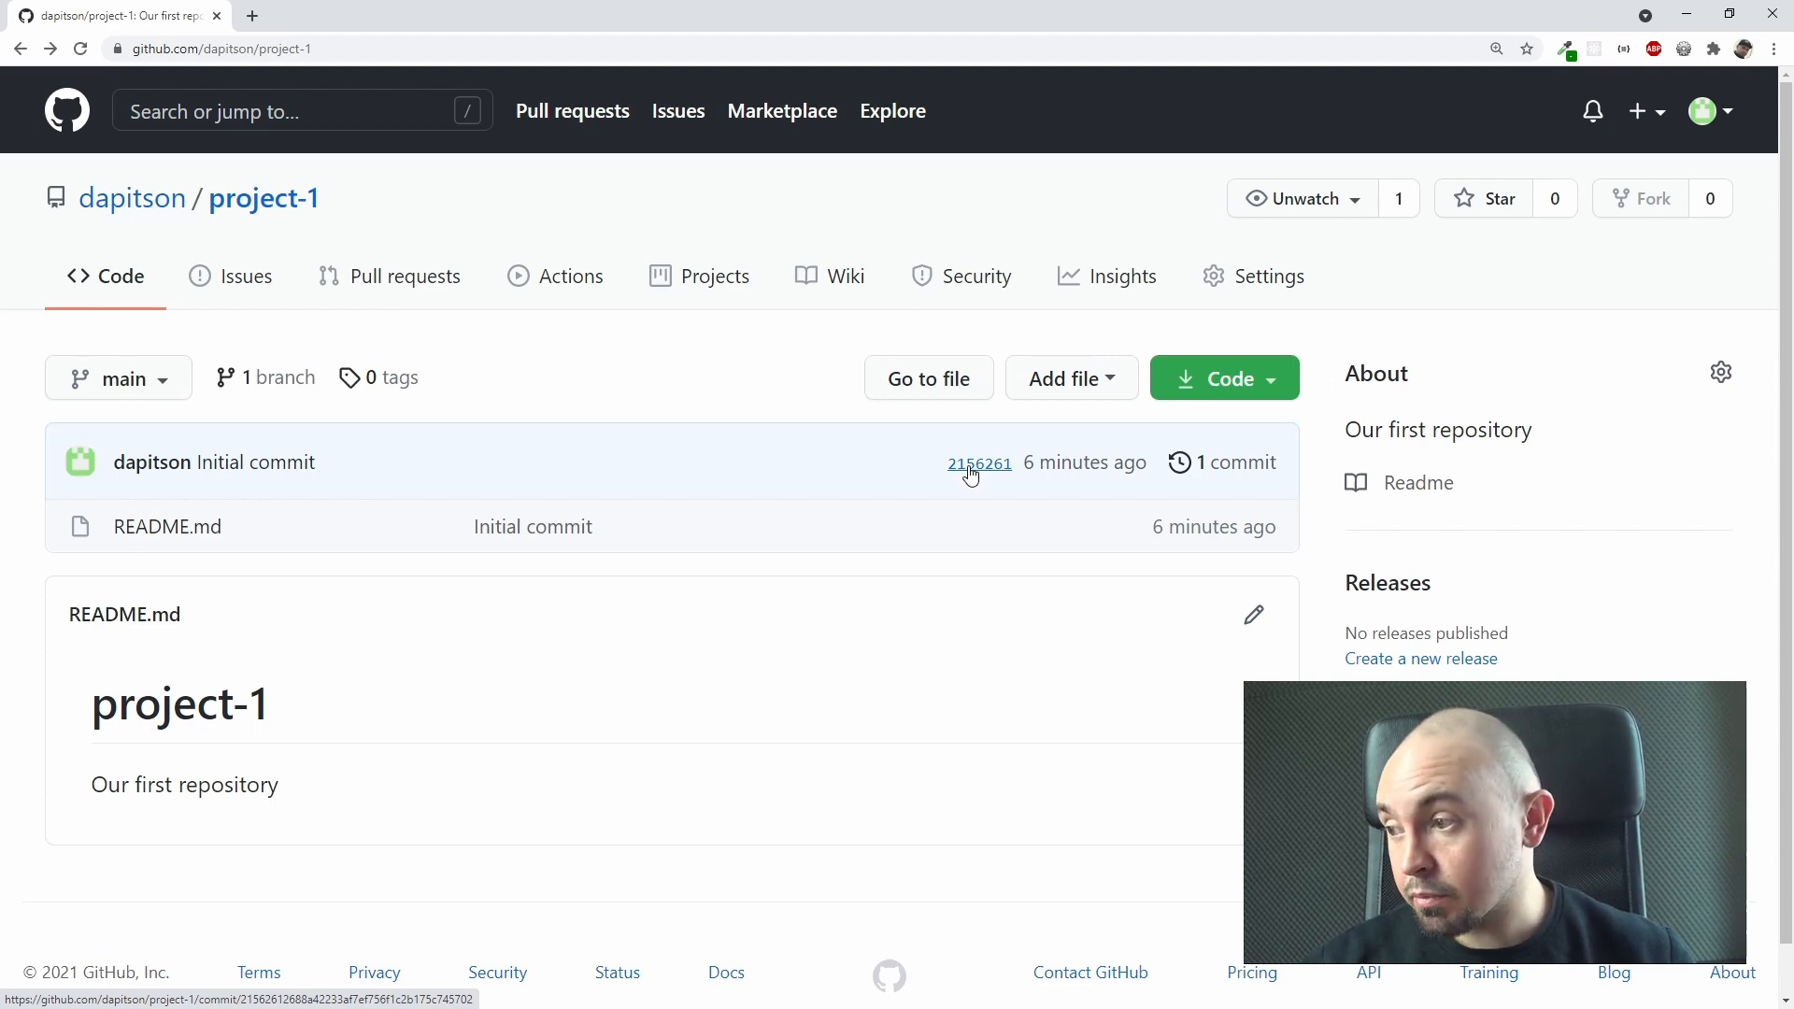
Step: Reopen the latest commit through its short hash and examine its full commit identifier and parent count
click(970, 473)
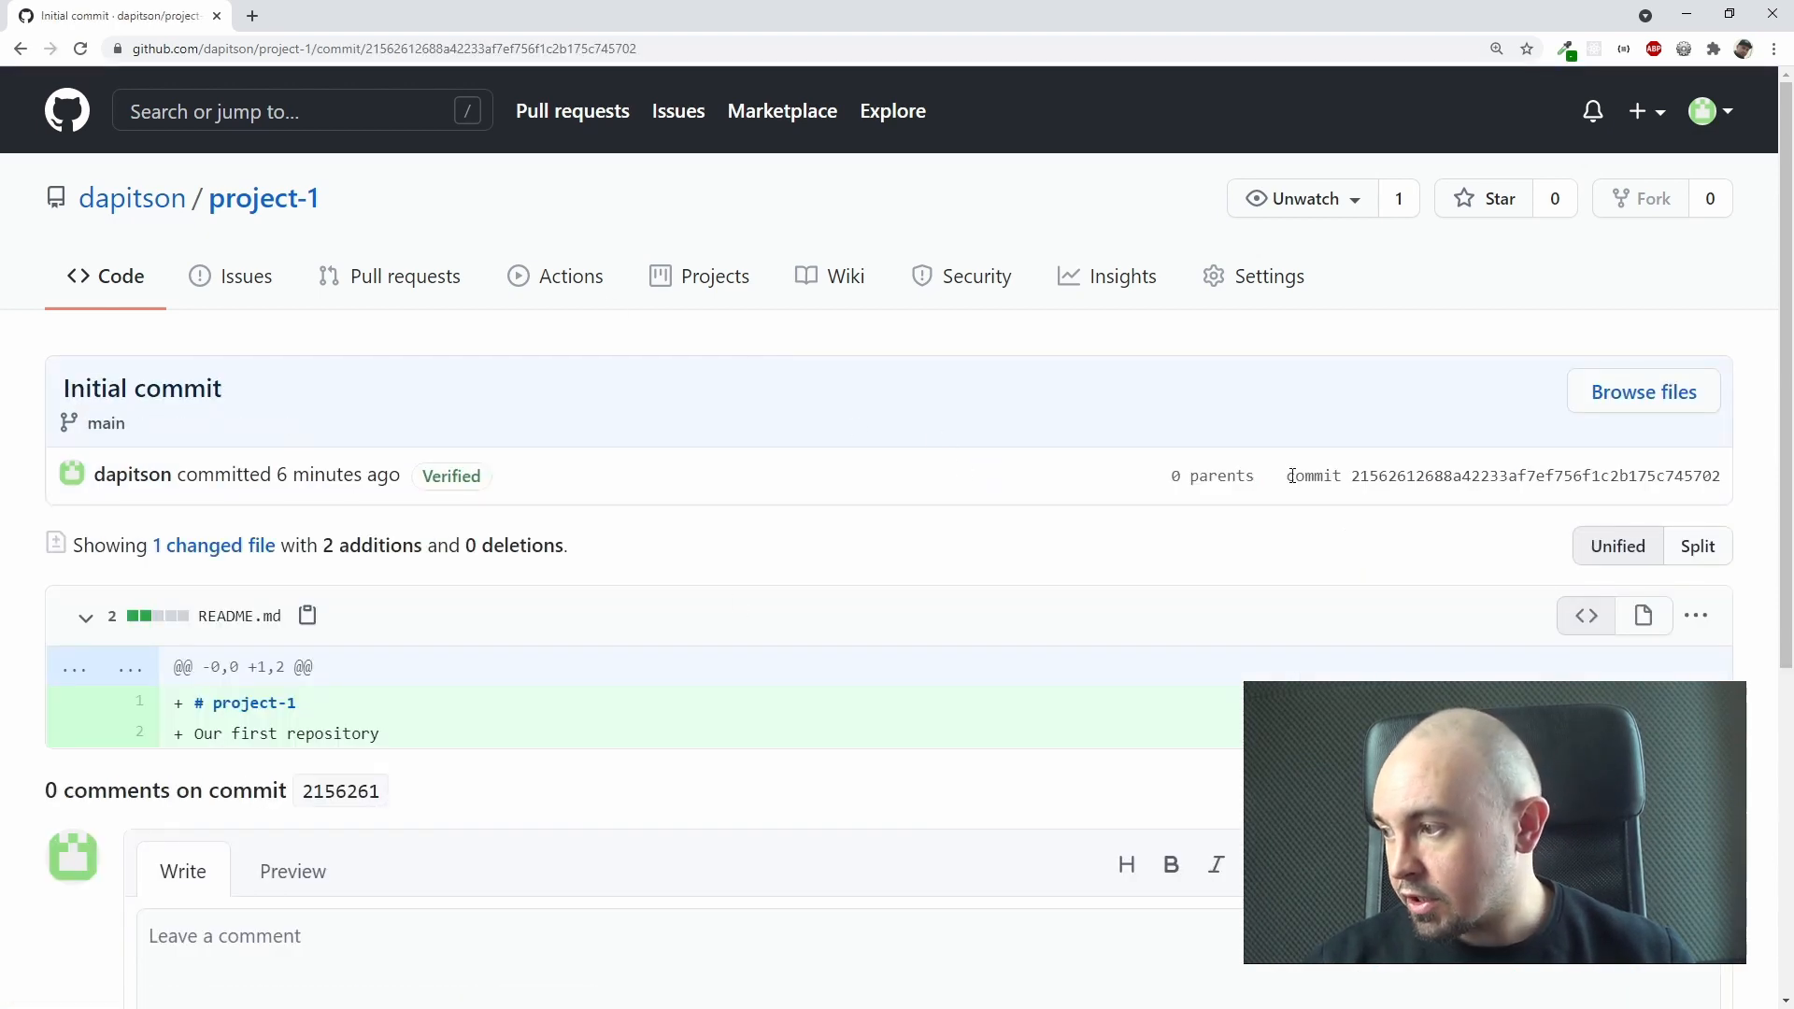
drag(1291, 480, 1730, 491)
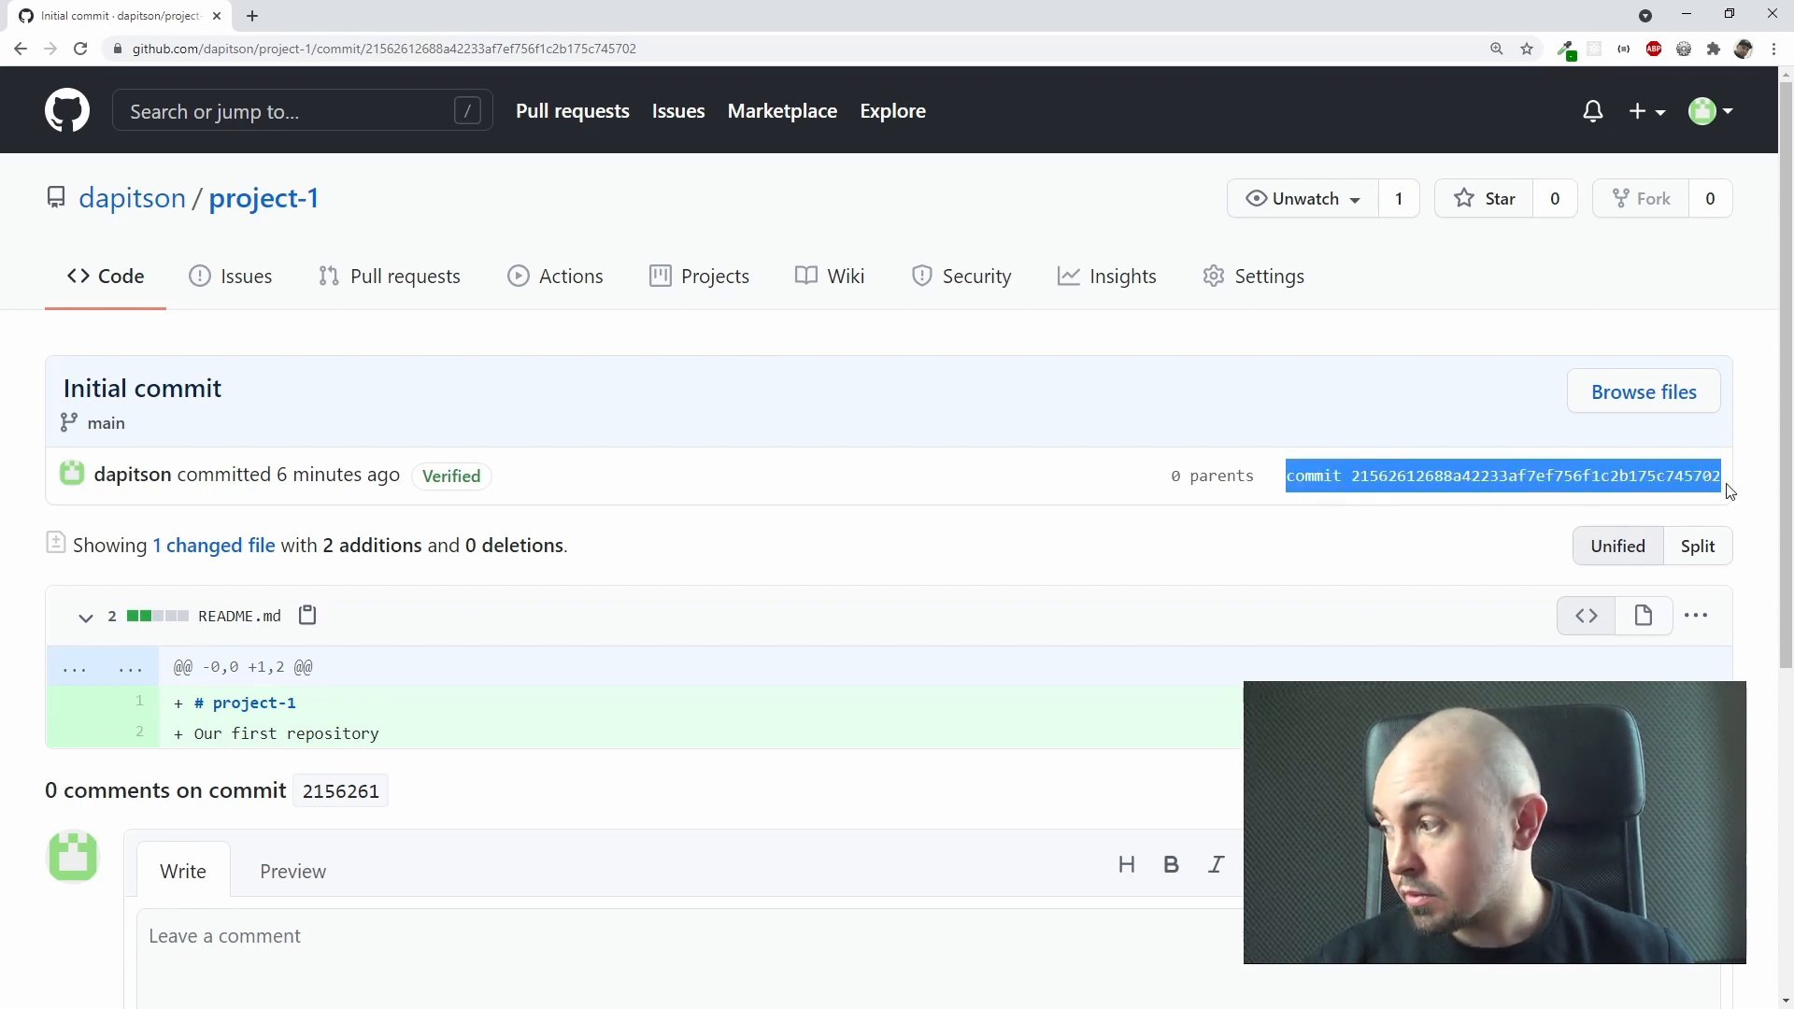
double_click(1409, 478)
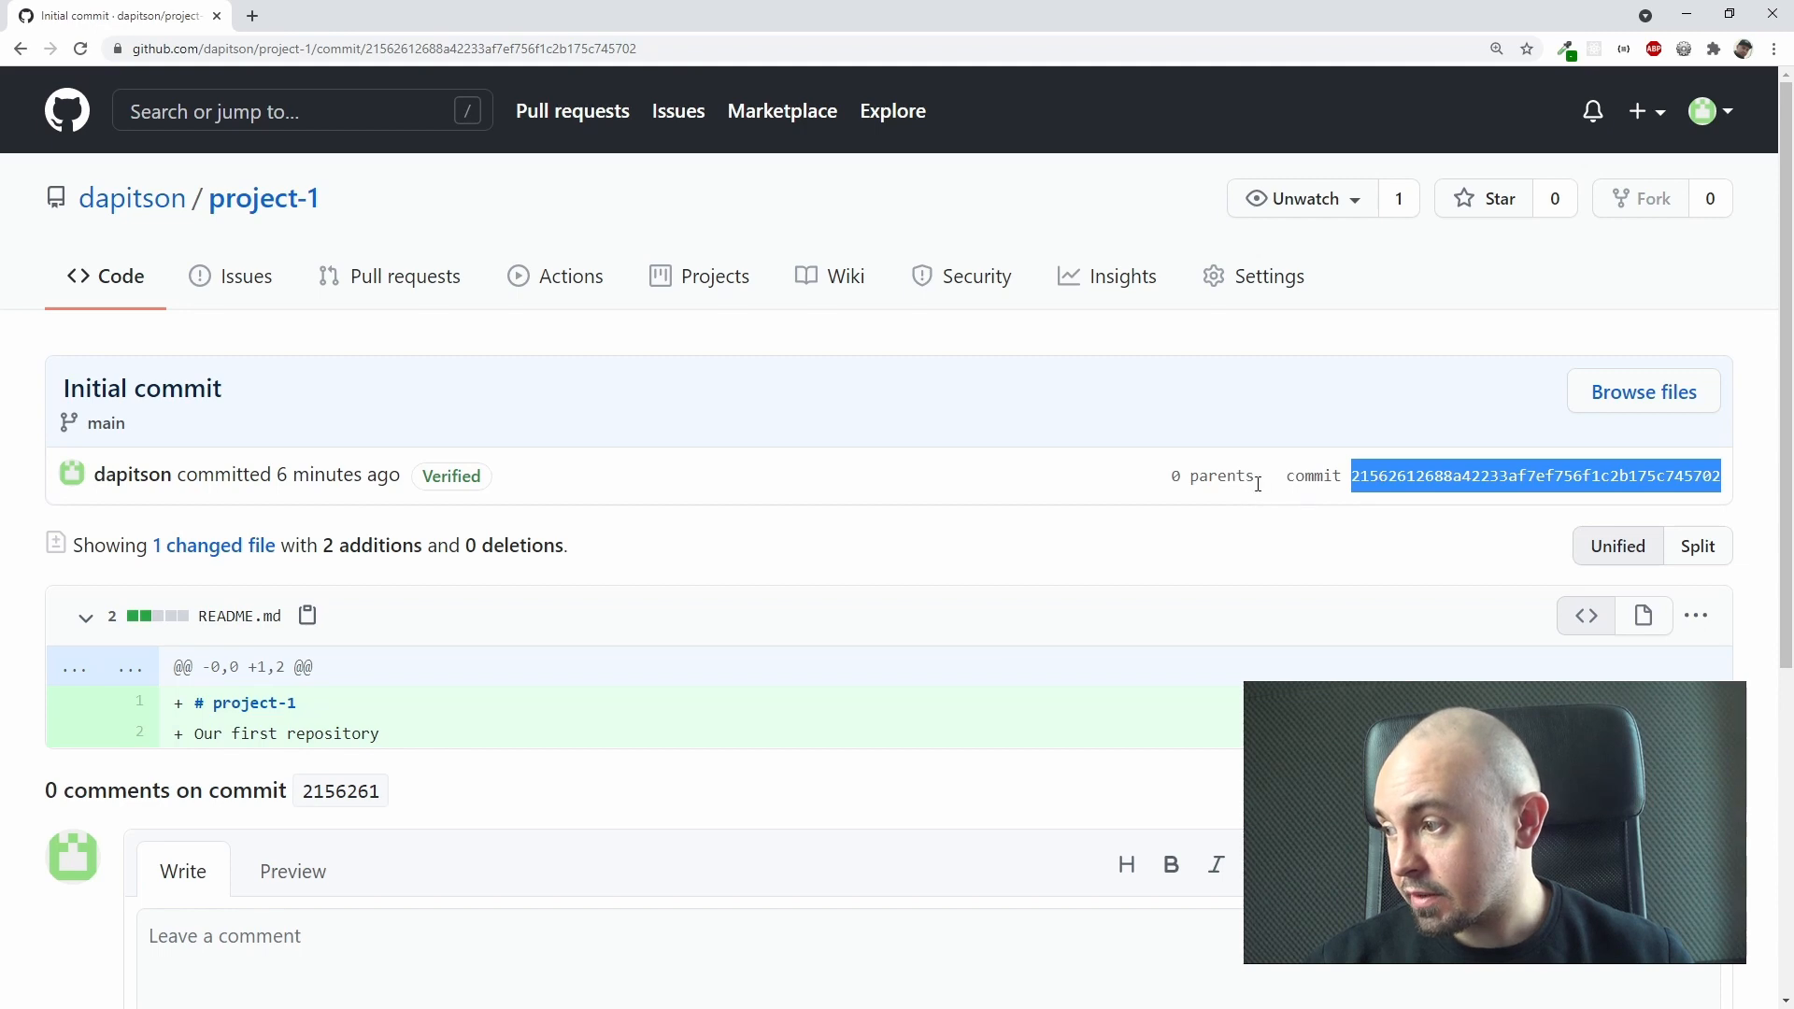
drag(1257, 484, 1139, 497)
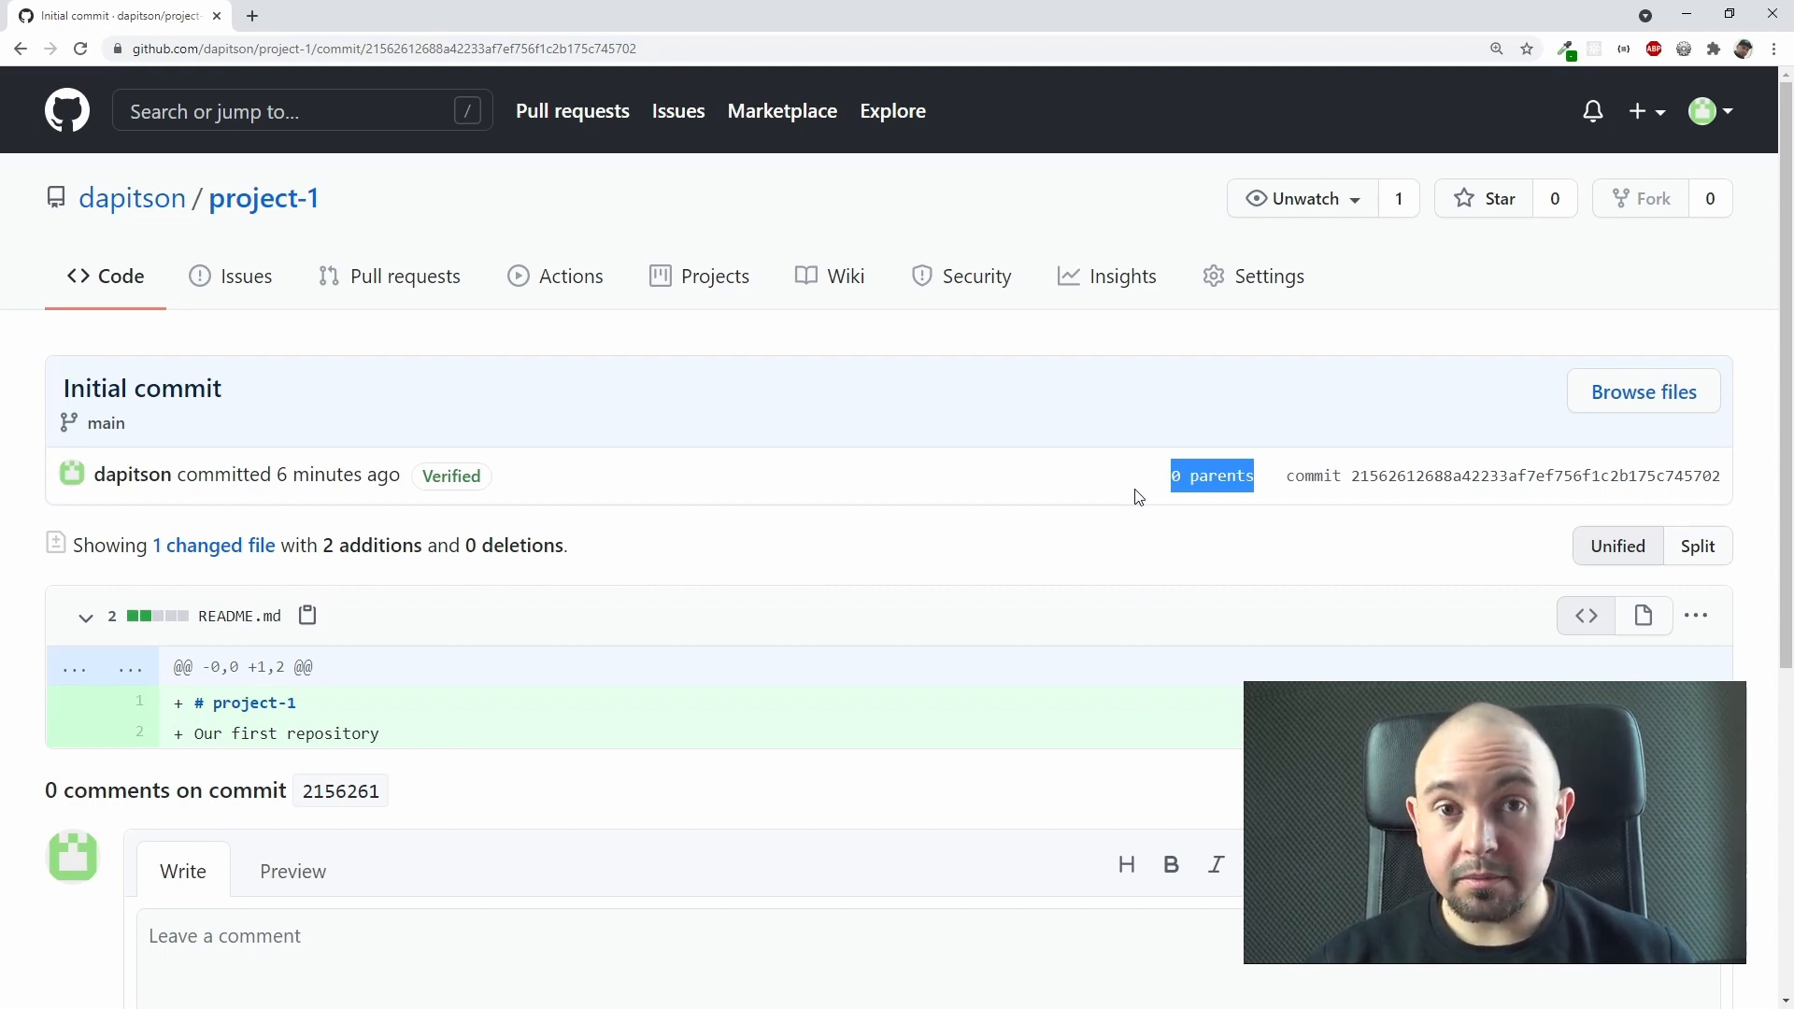
click(1136, 491)
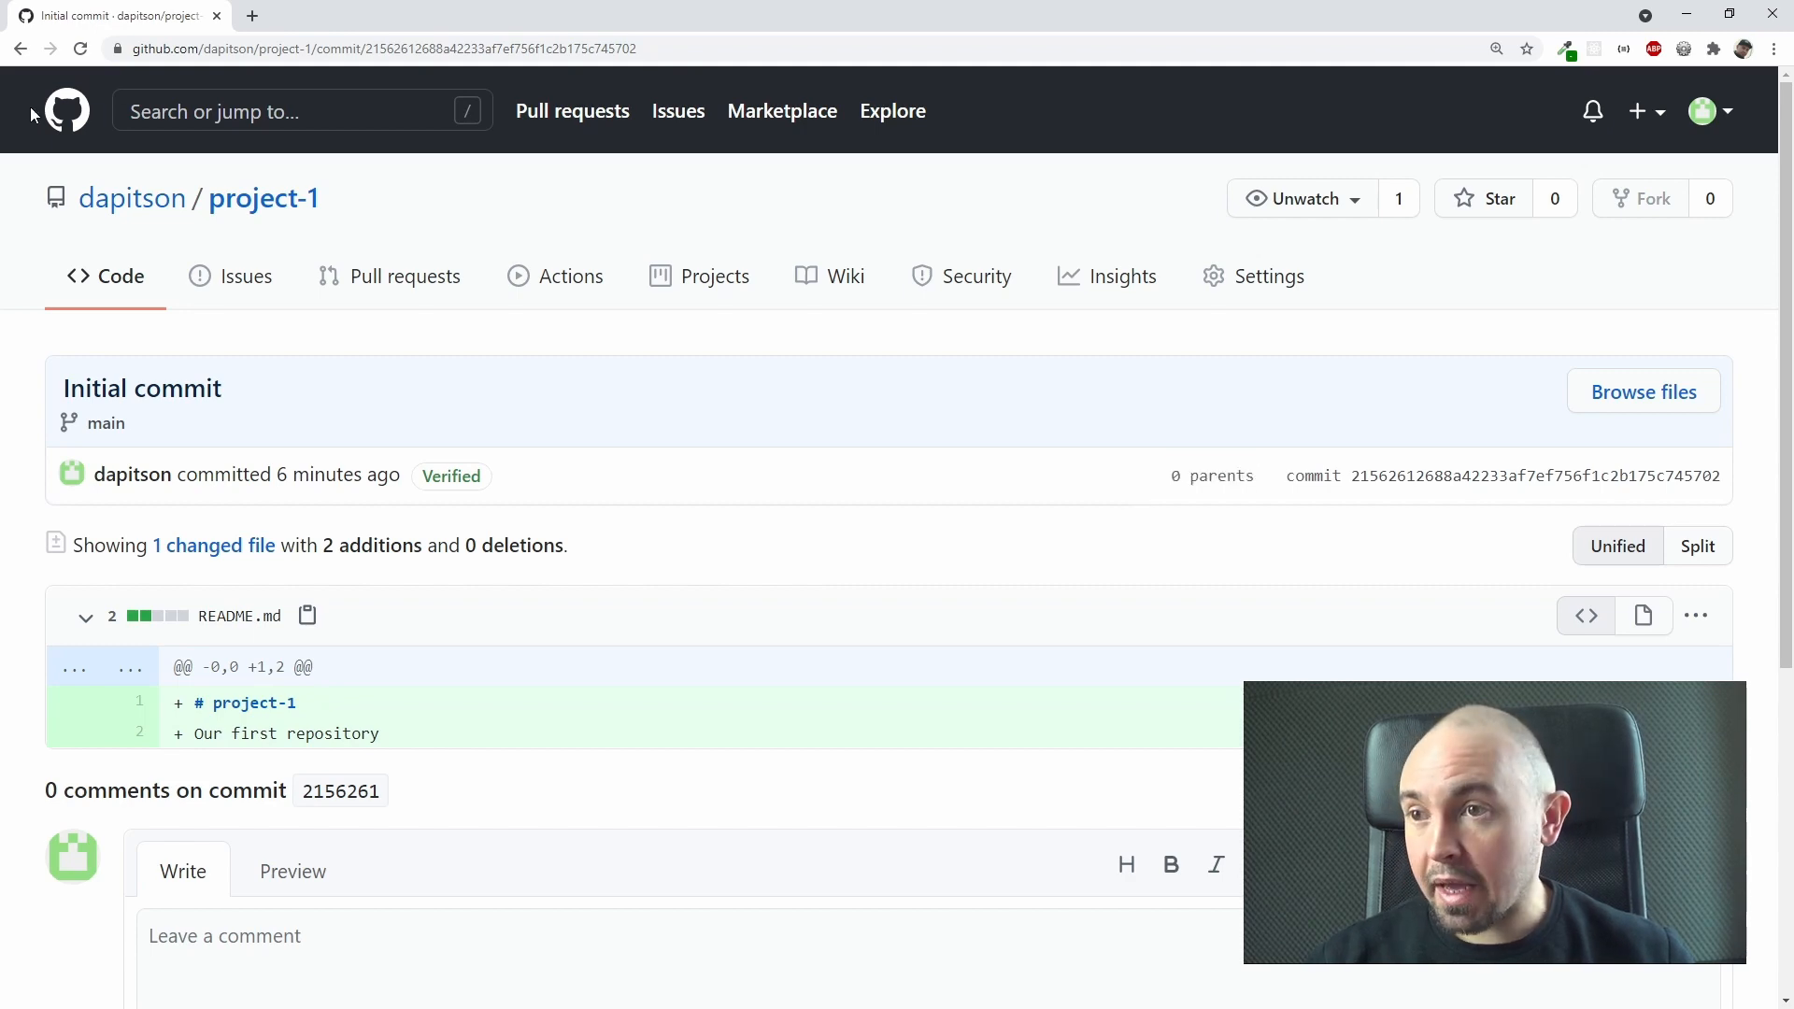
Step: Return to the project-1 repository page and start a new file named about.html on the main branch
click(20, 49)
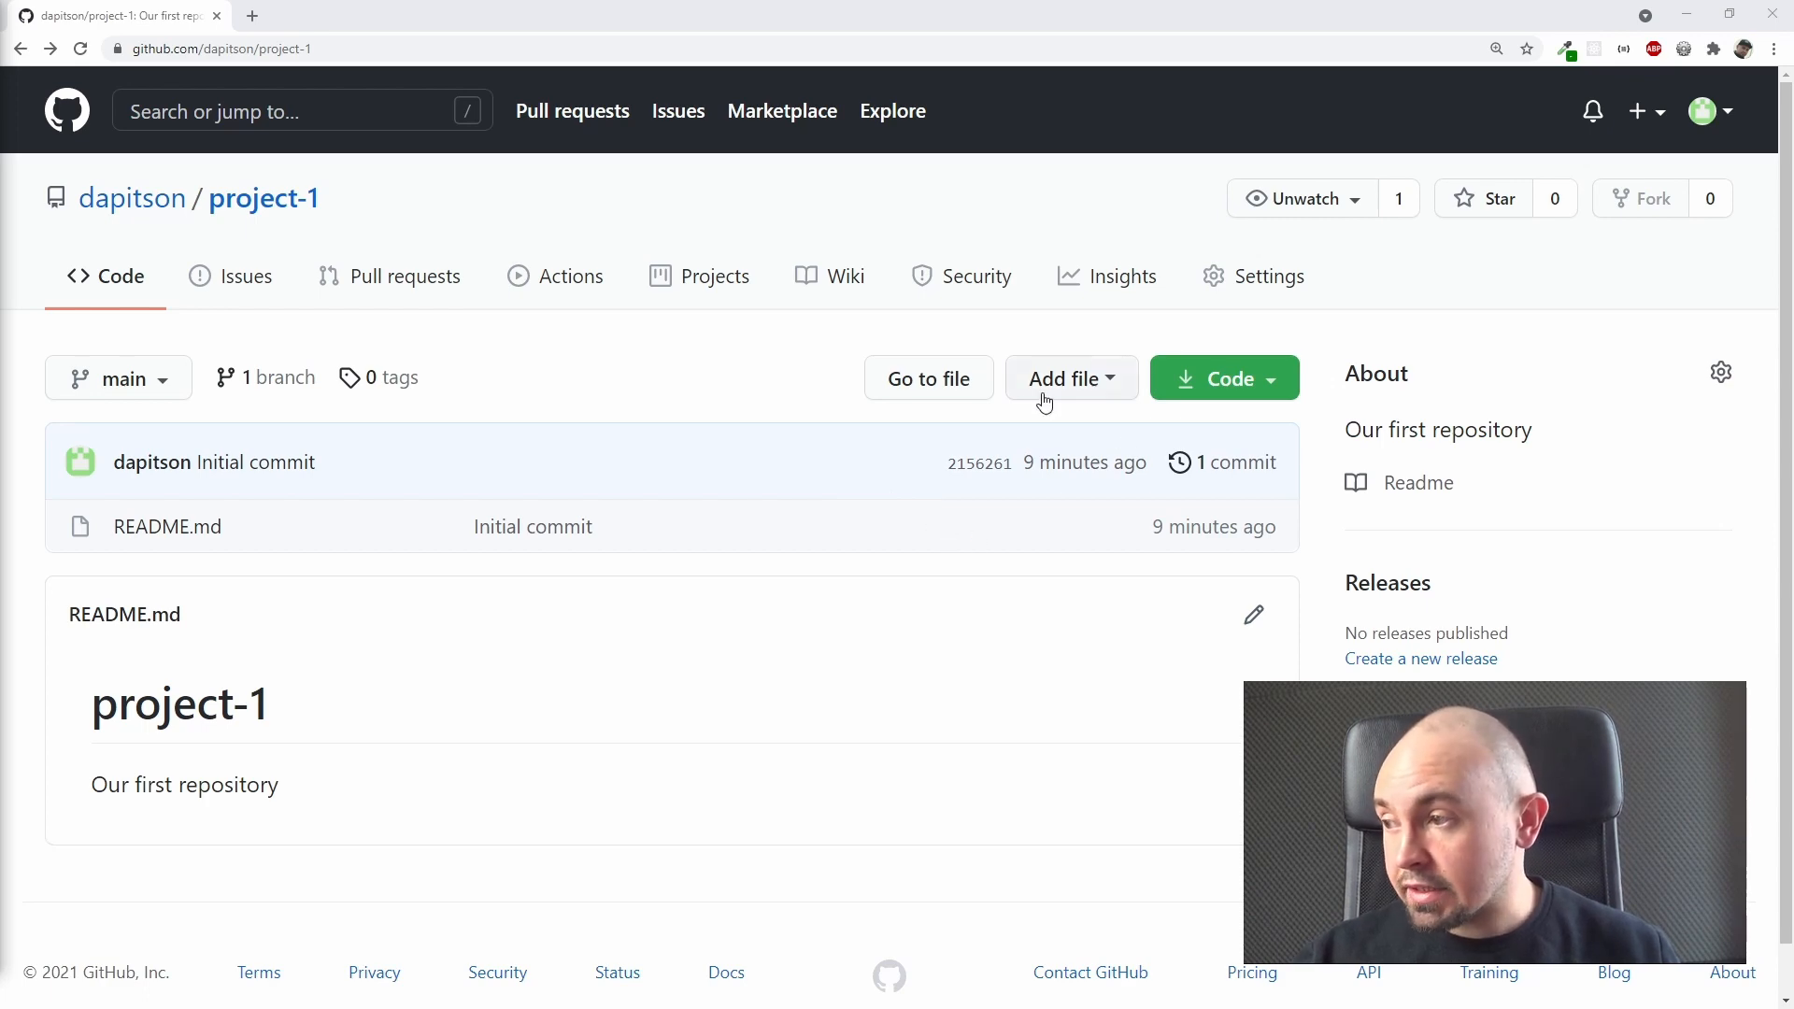
click(1086, 386)
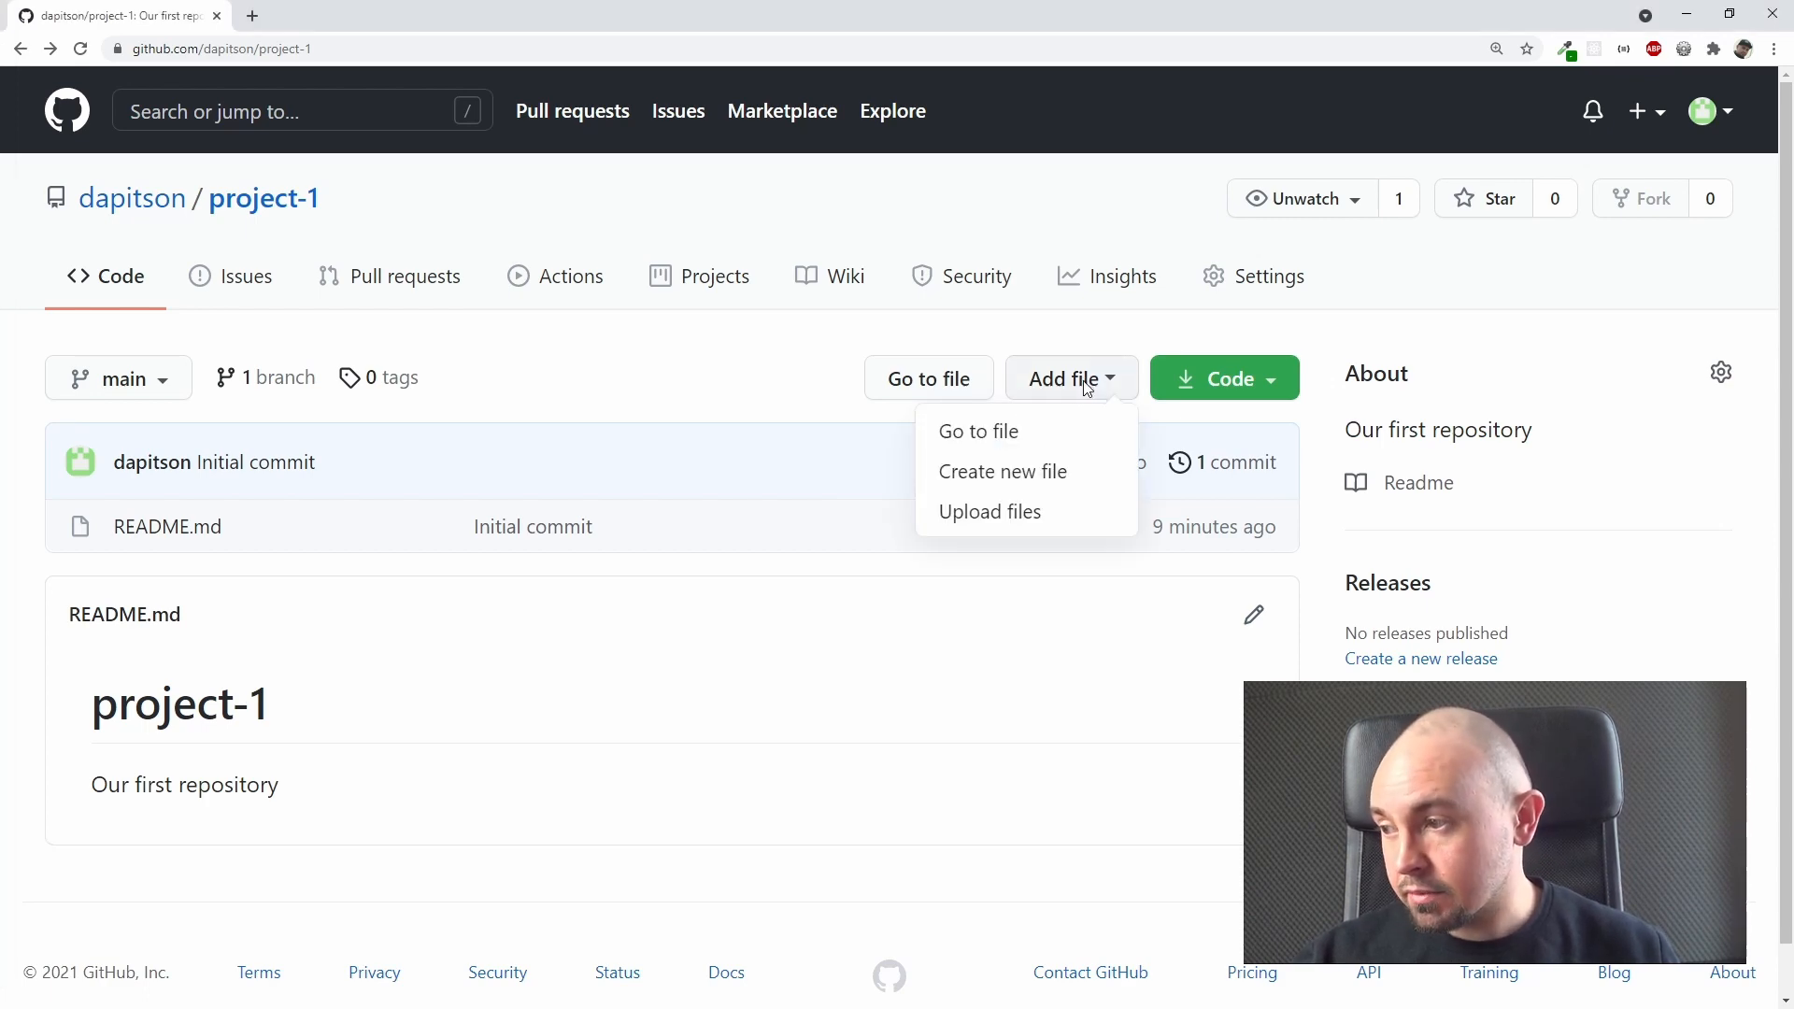
click(1072, 478)
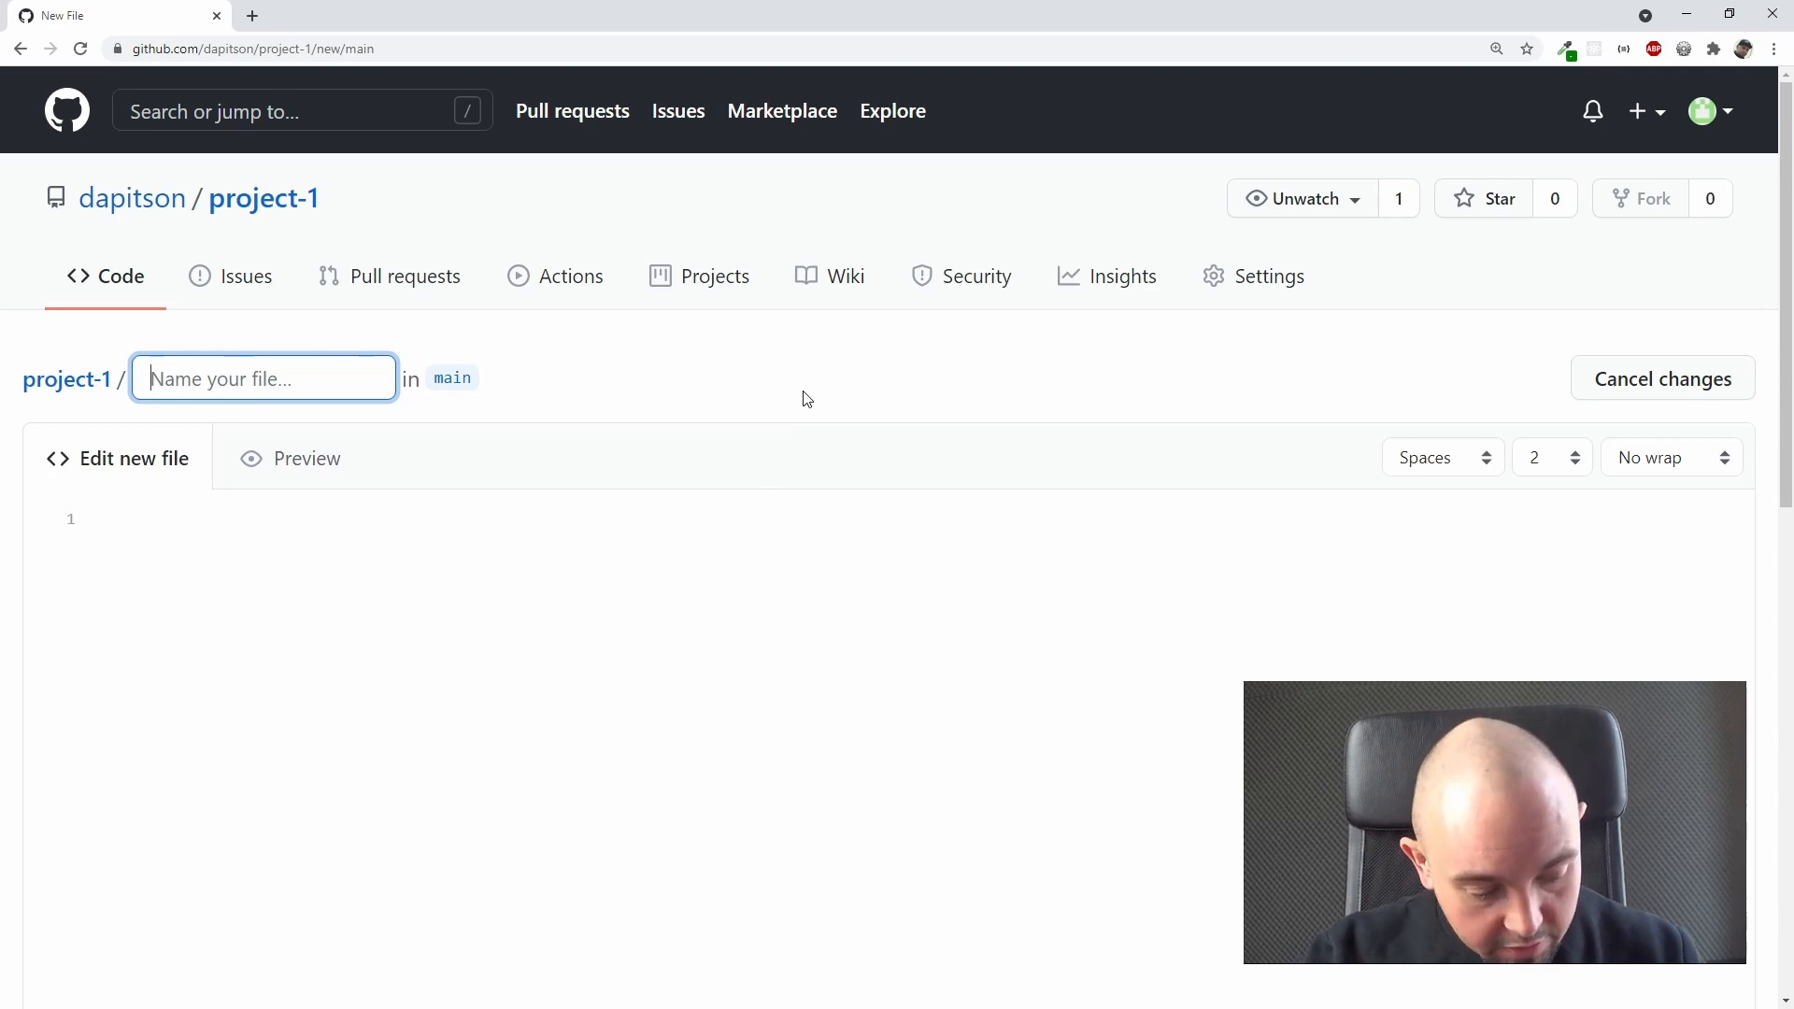
text(about.)
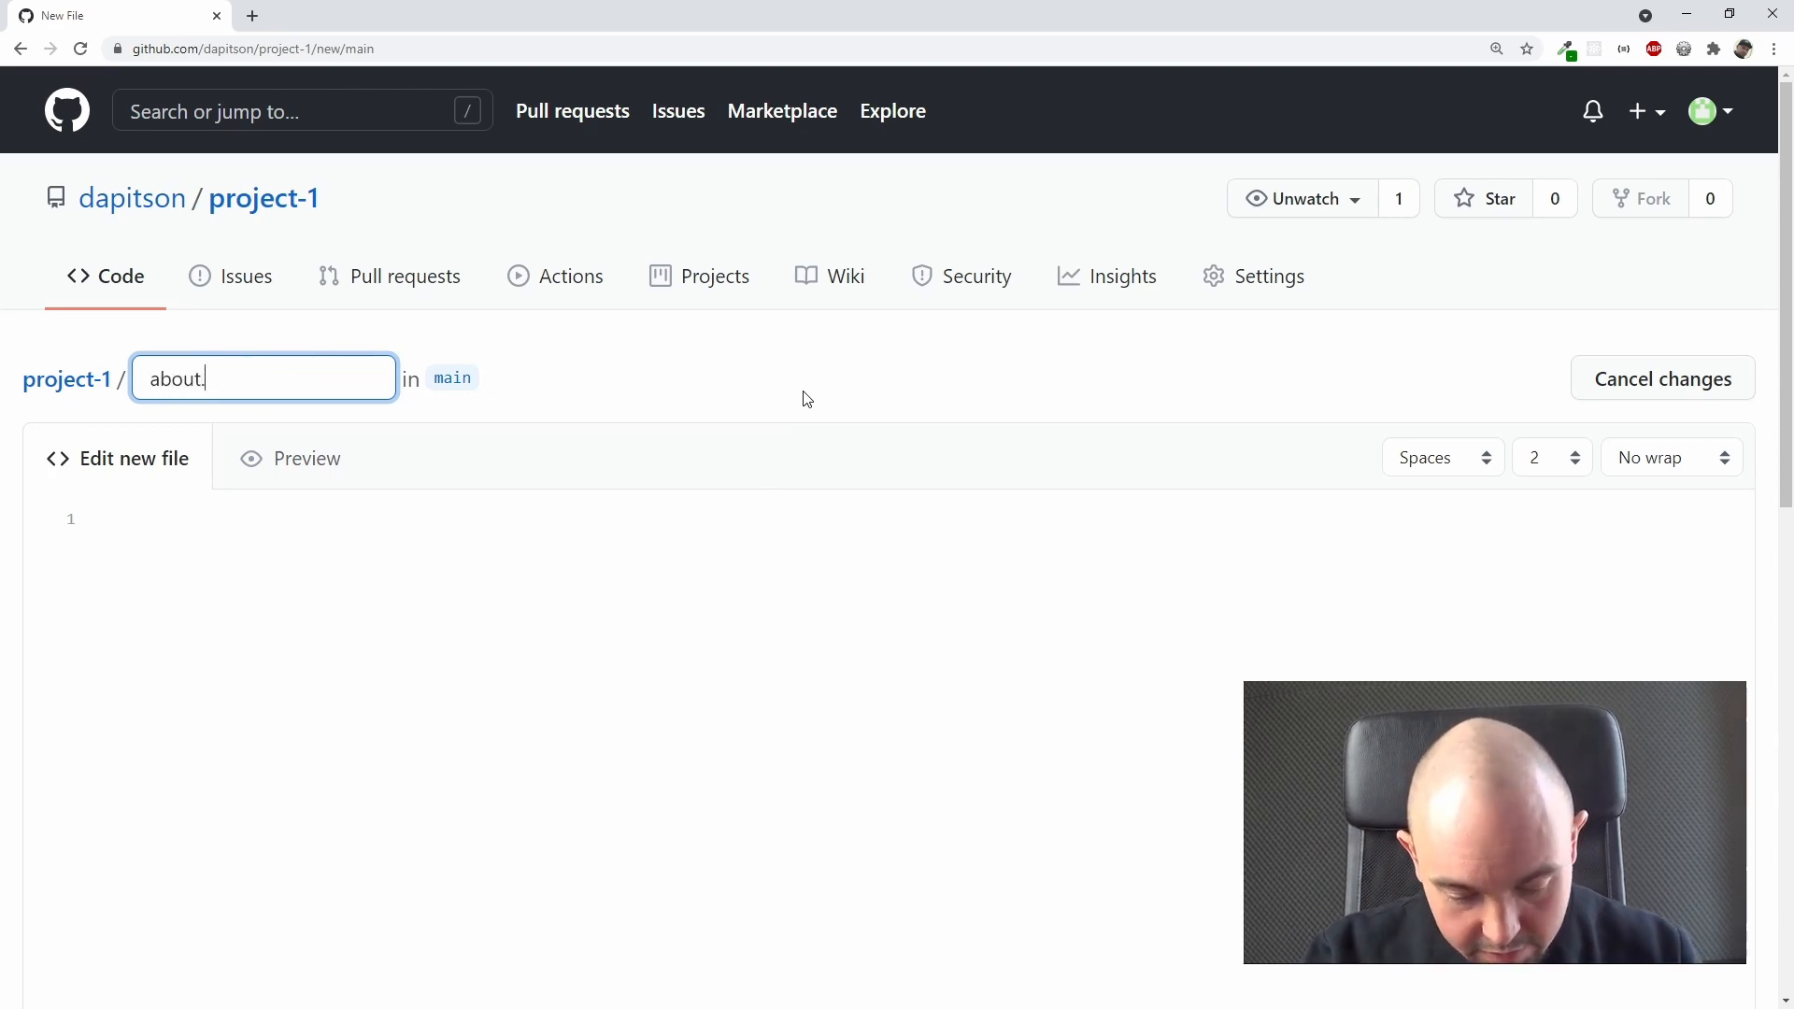
text(html)
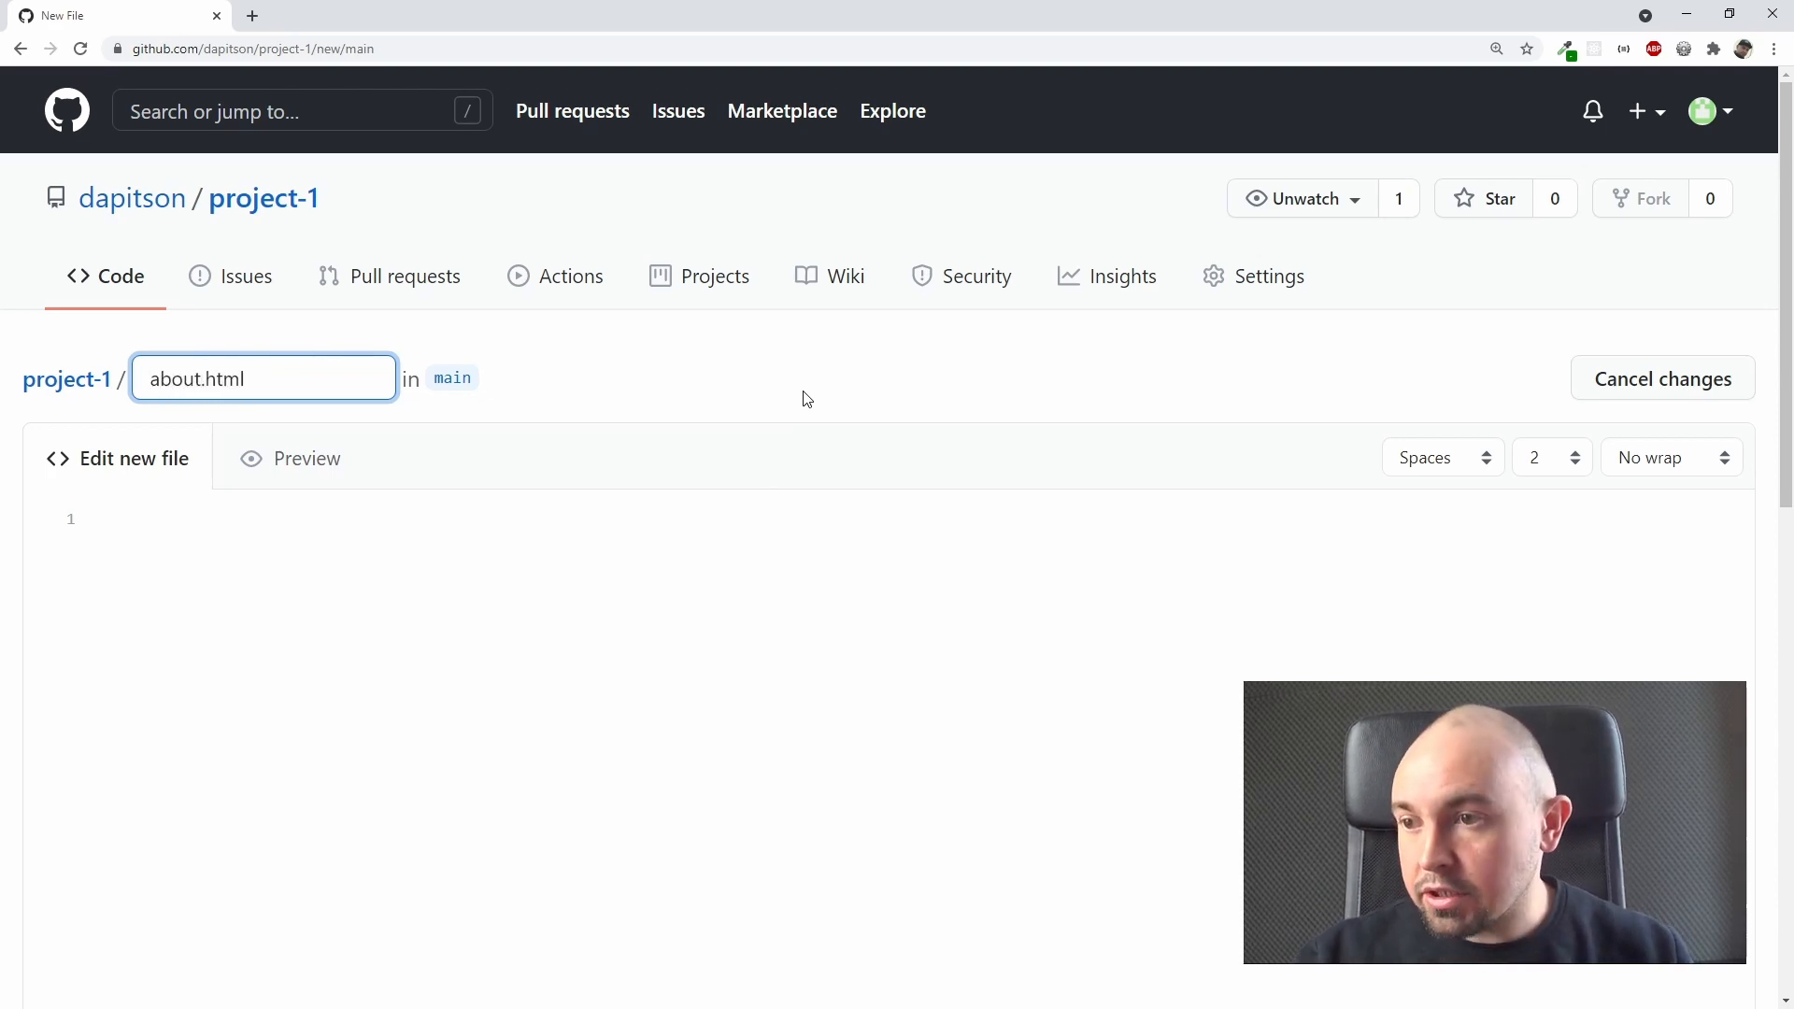
Step: Write <h1>About us</h1> as the content of about.html and preview the file
scroll(794, 412, down, 3)
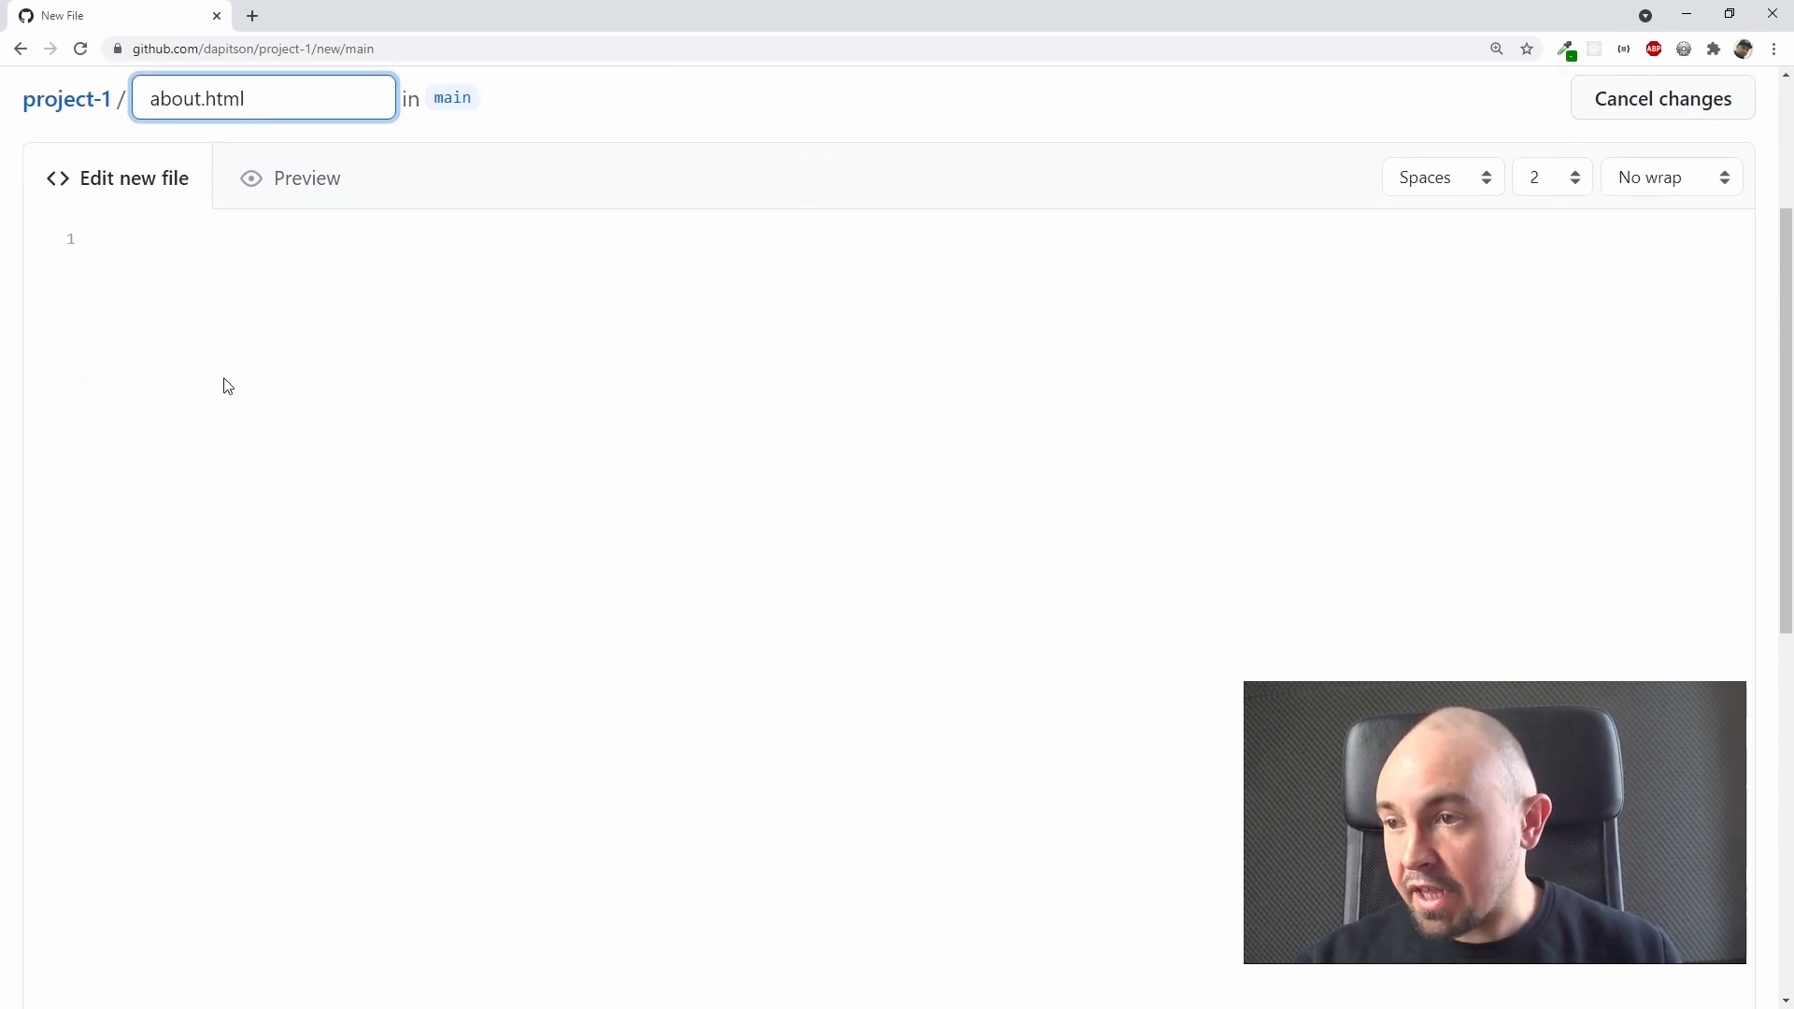
scroll(549, 384, up, 2)
click(471, 596)
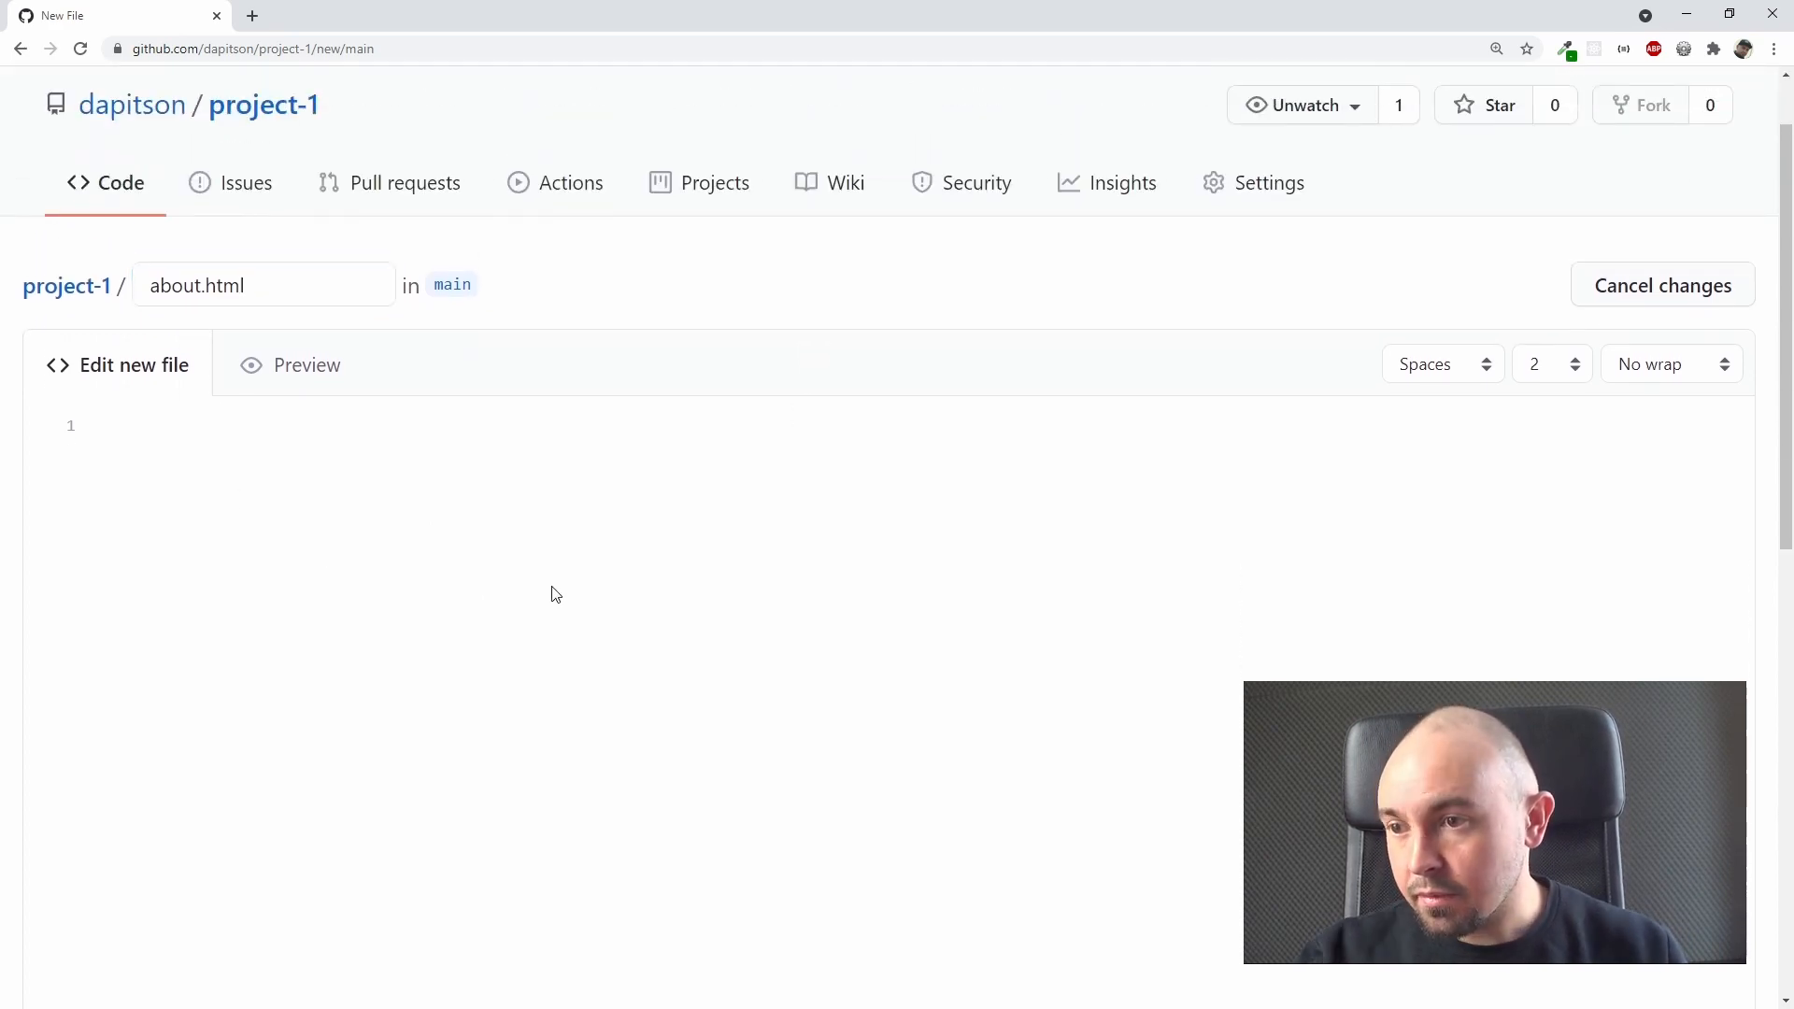
text(<h)
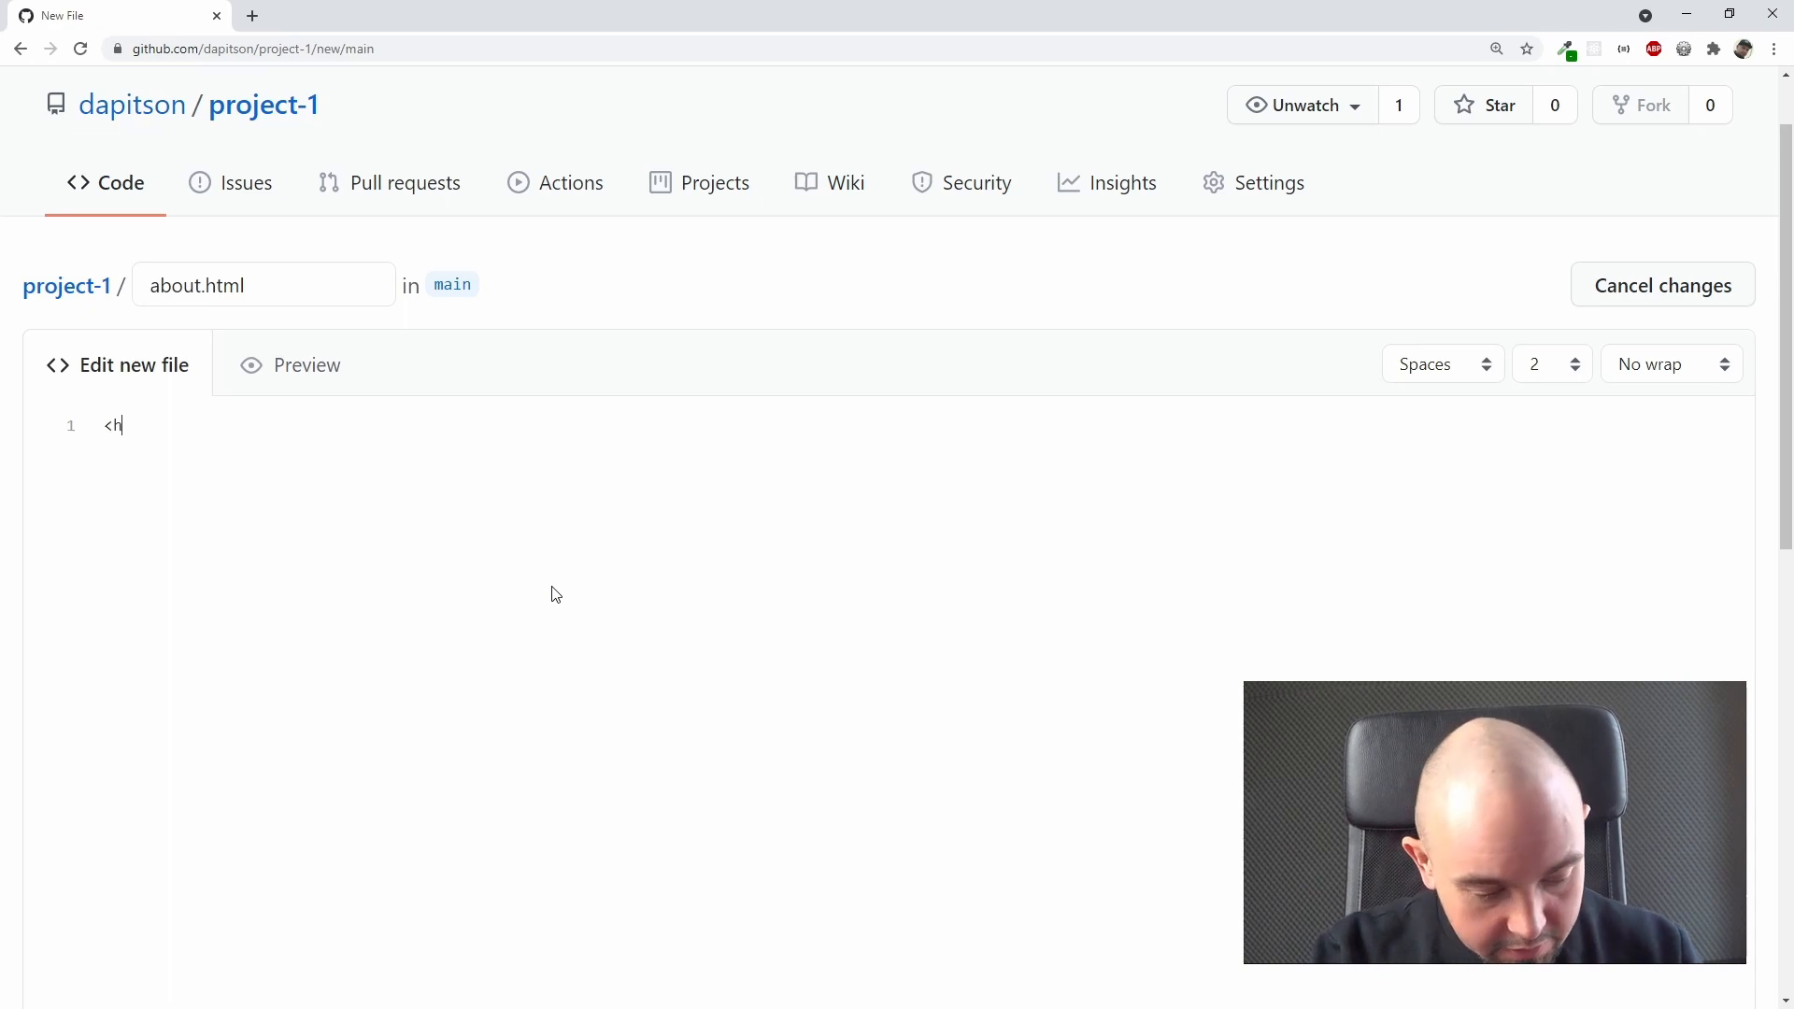
text(1></)
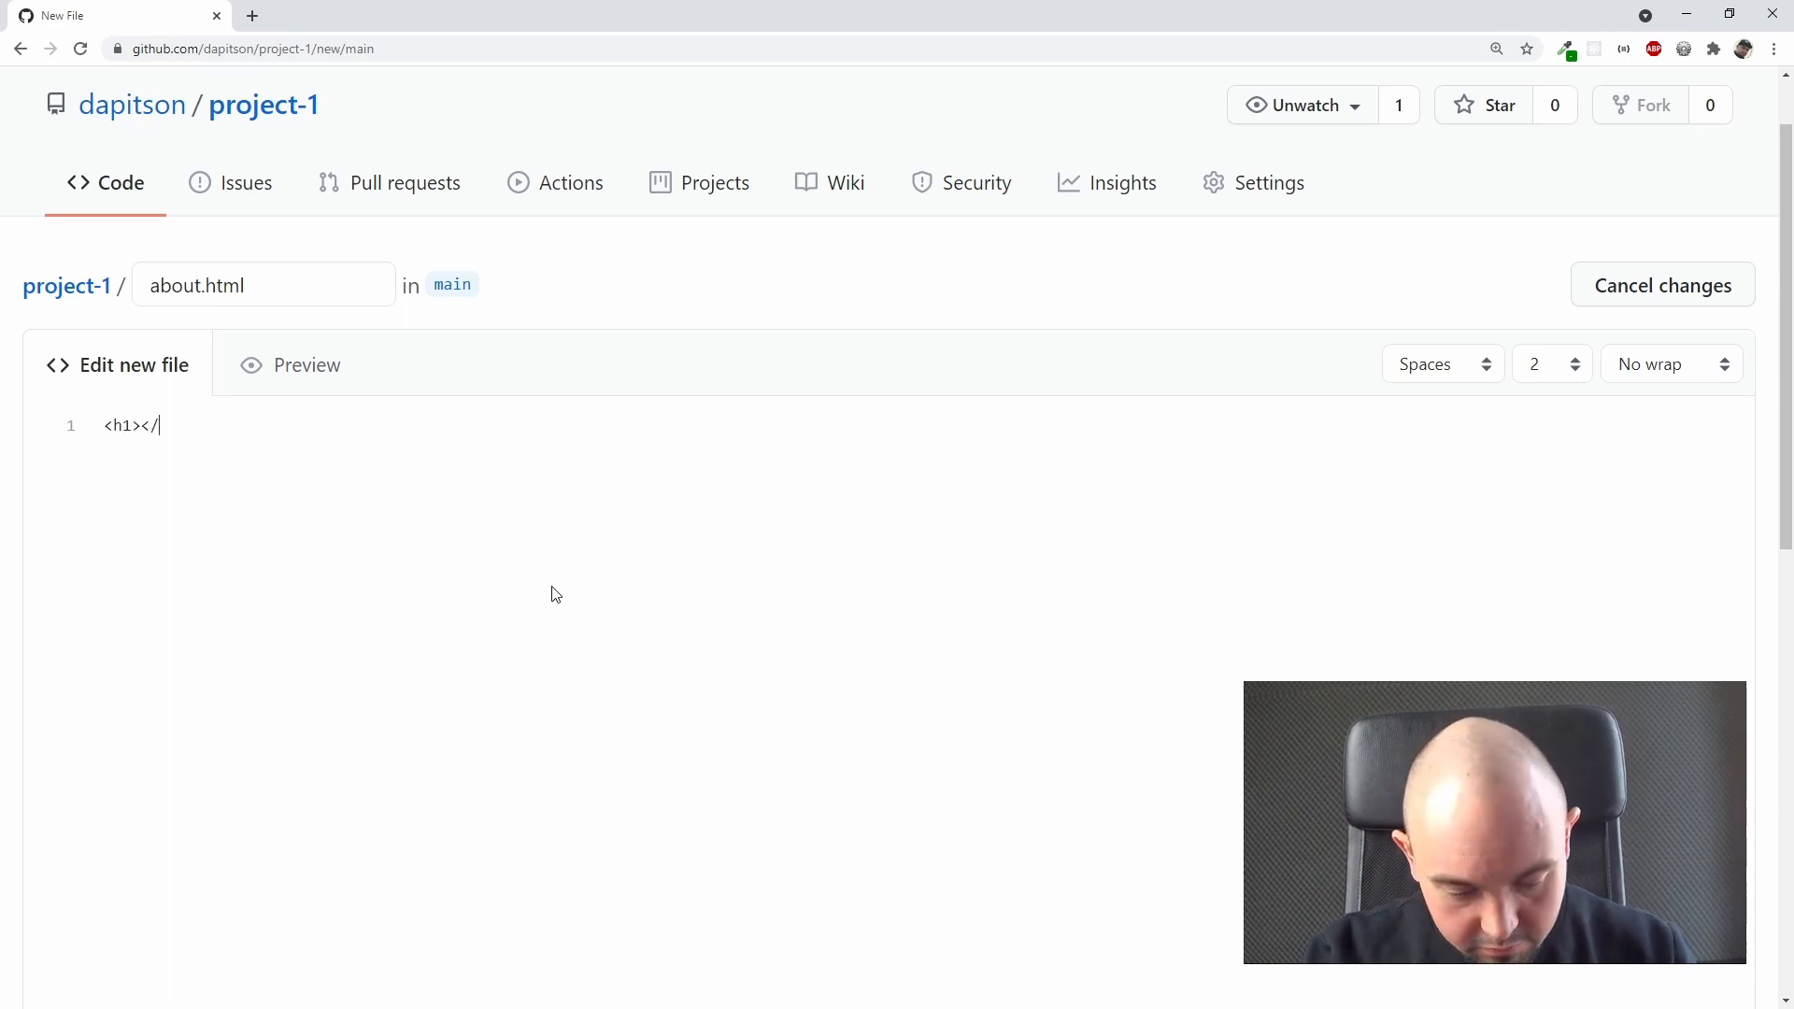
text(h1>)
key(Left)
key(Left)
key(Left)
key(Left)
key(Left)
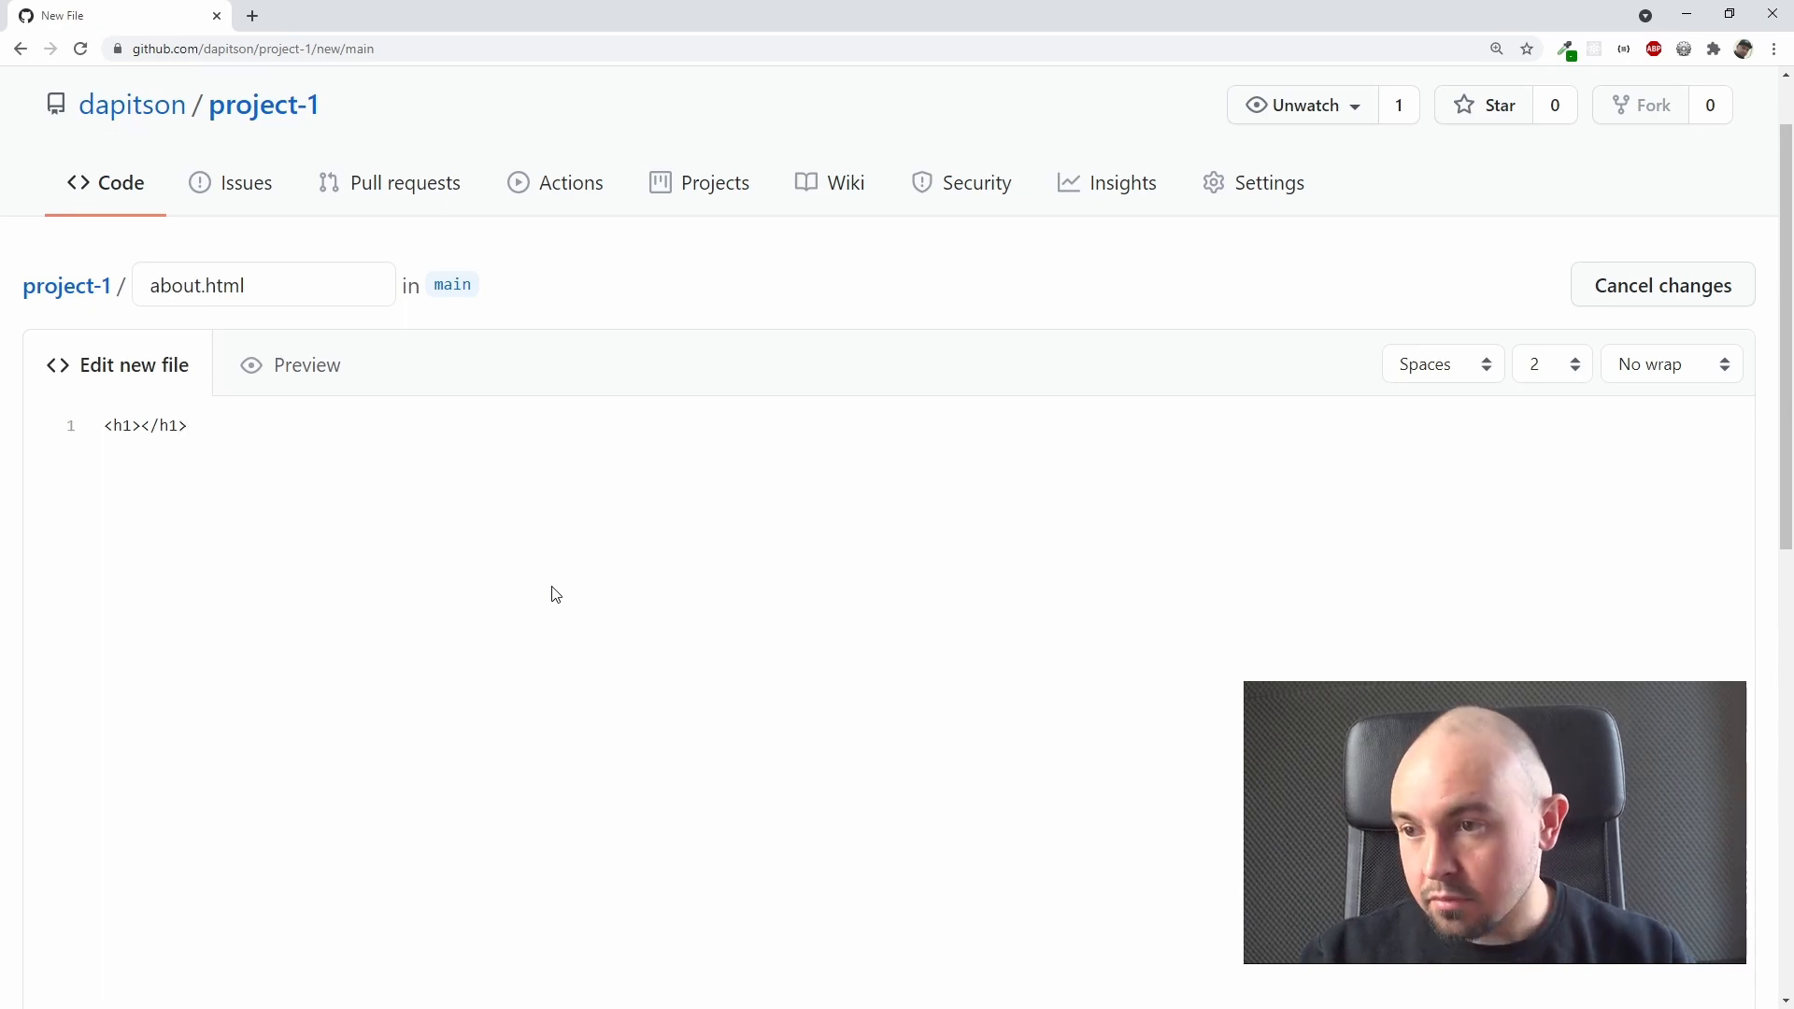
text(Abo)
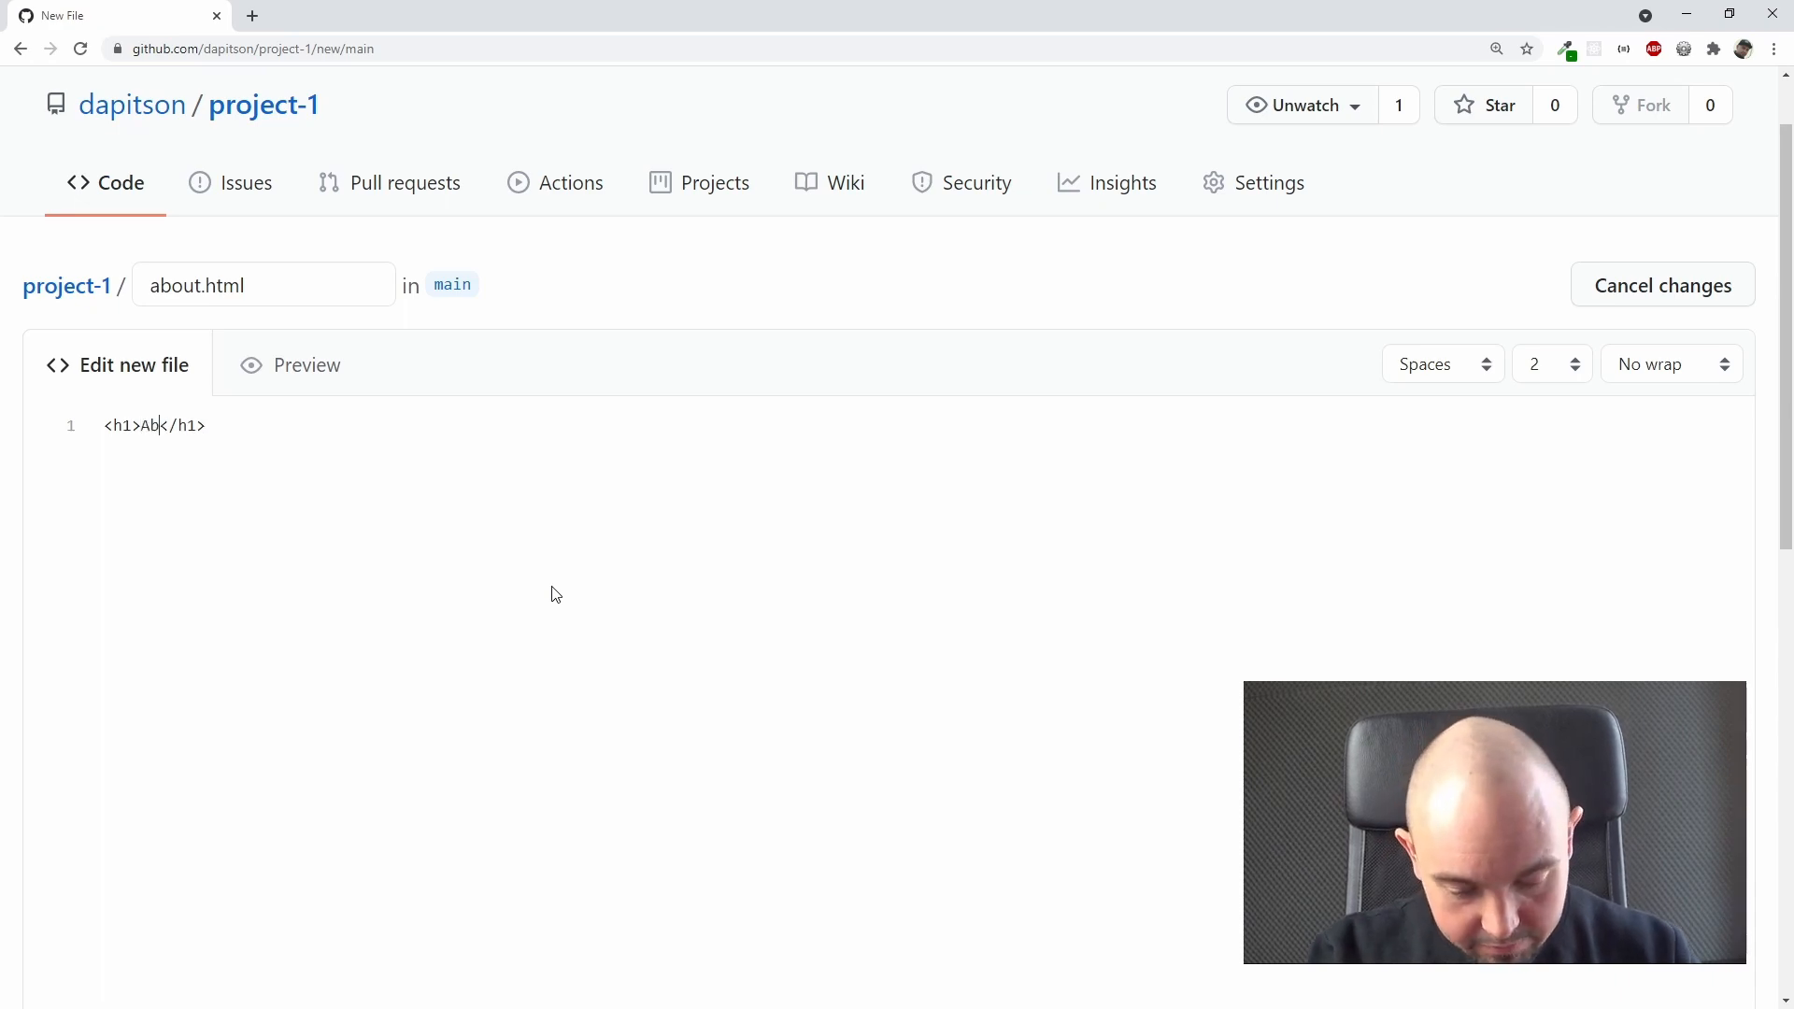
text(ut us)
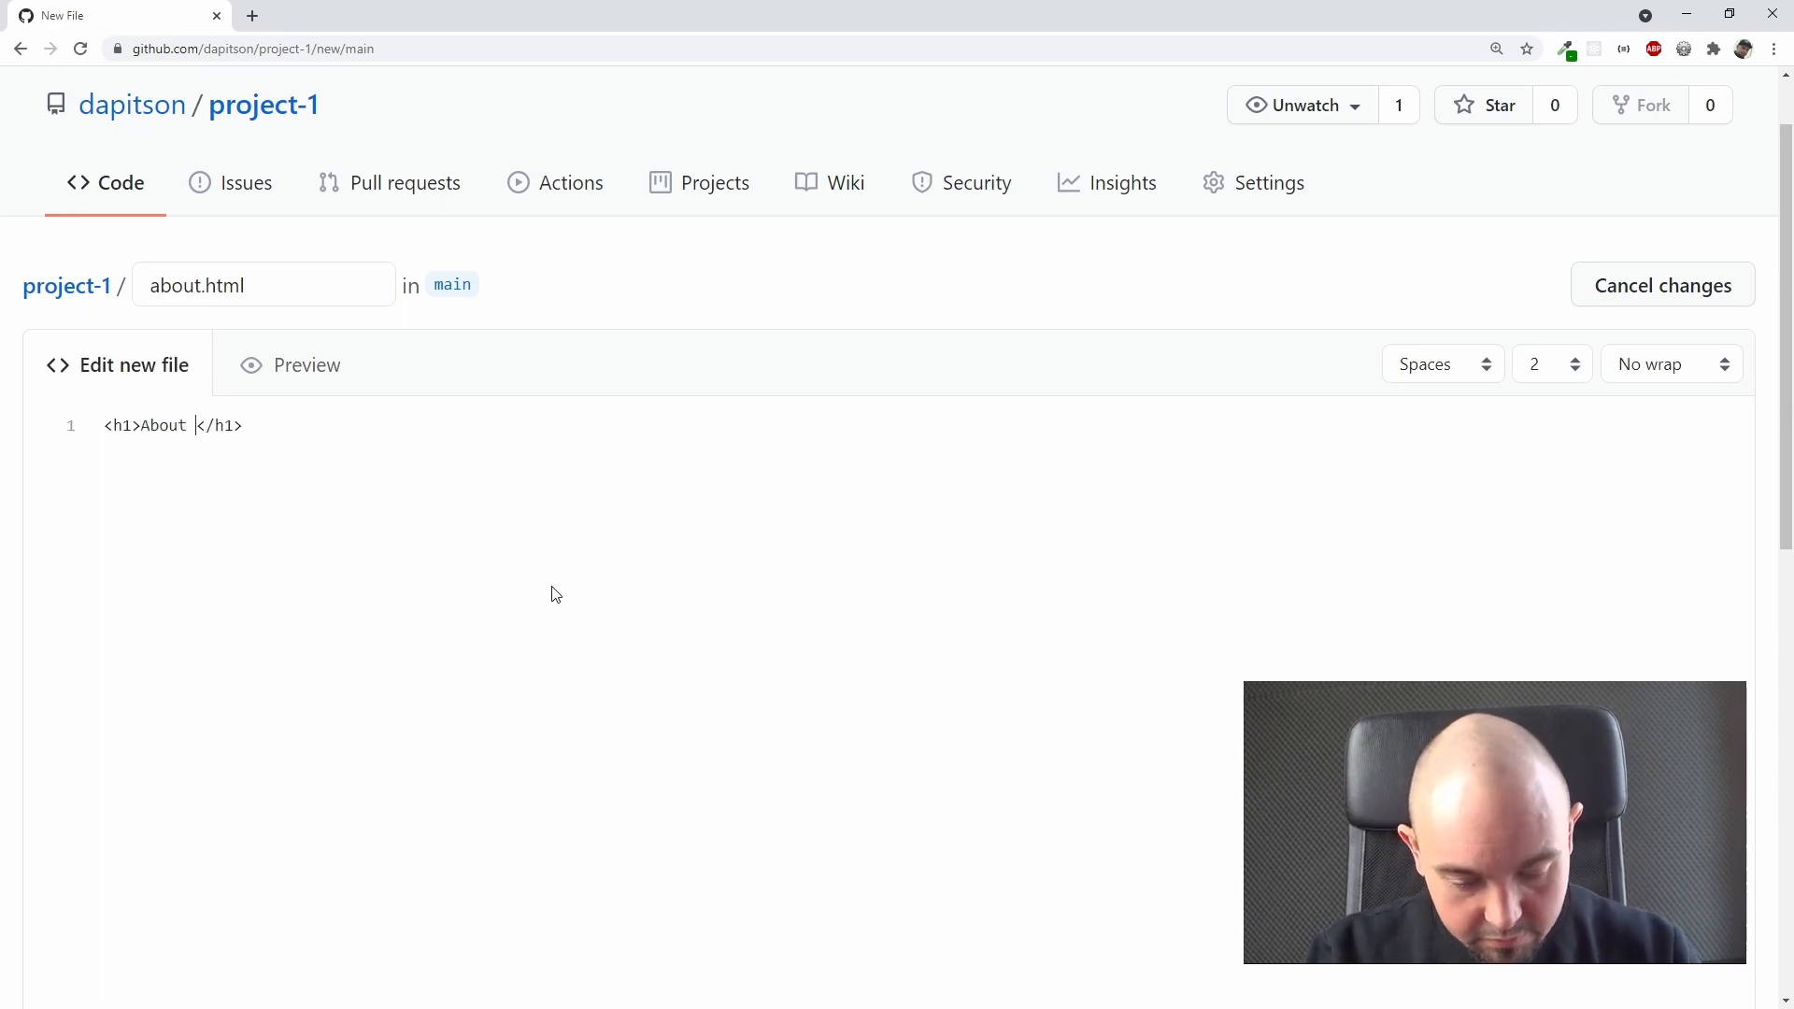
scroll(554, 594, up, 1)
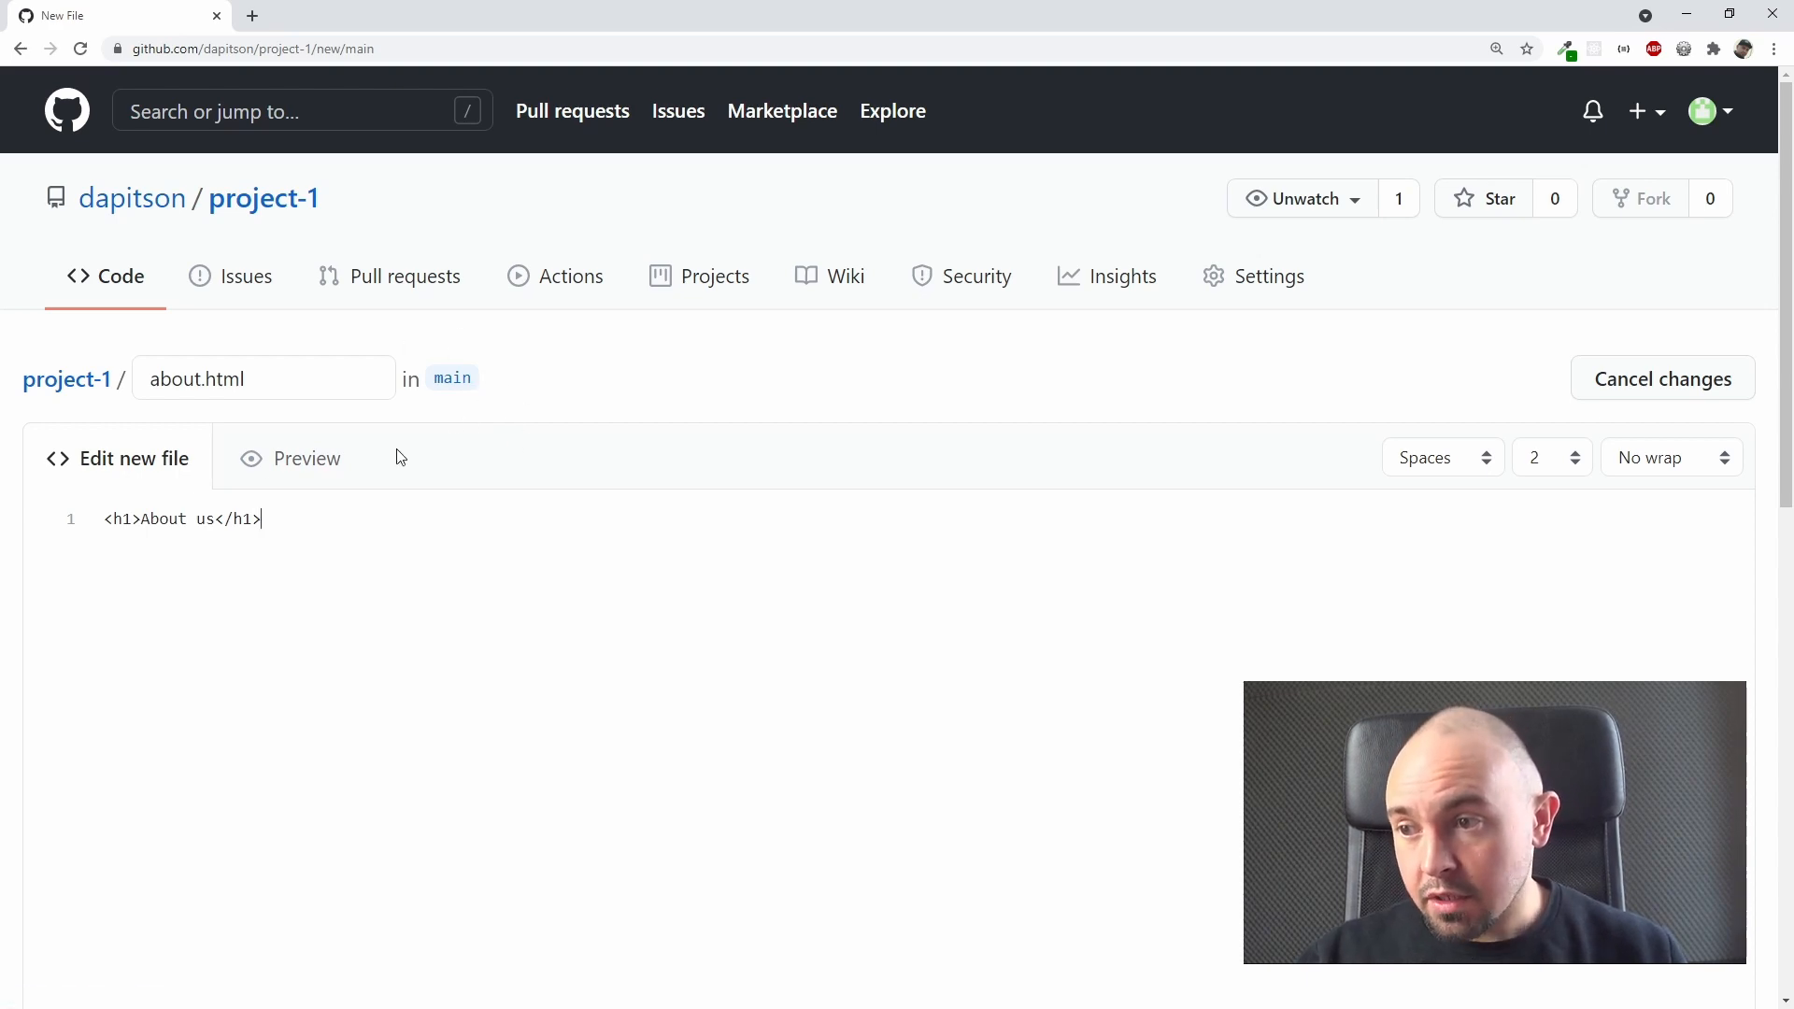
click(311, 470)
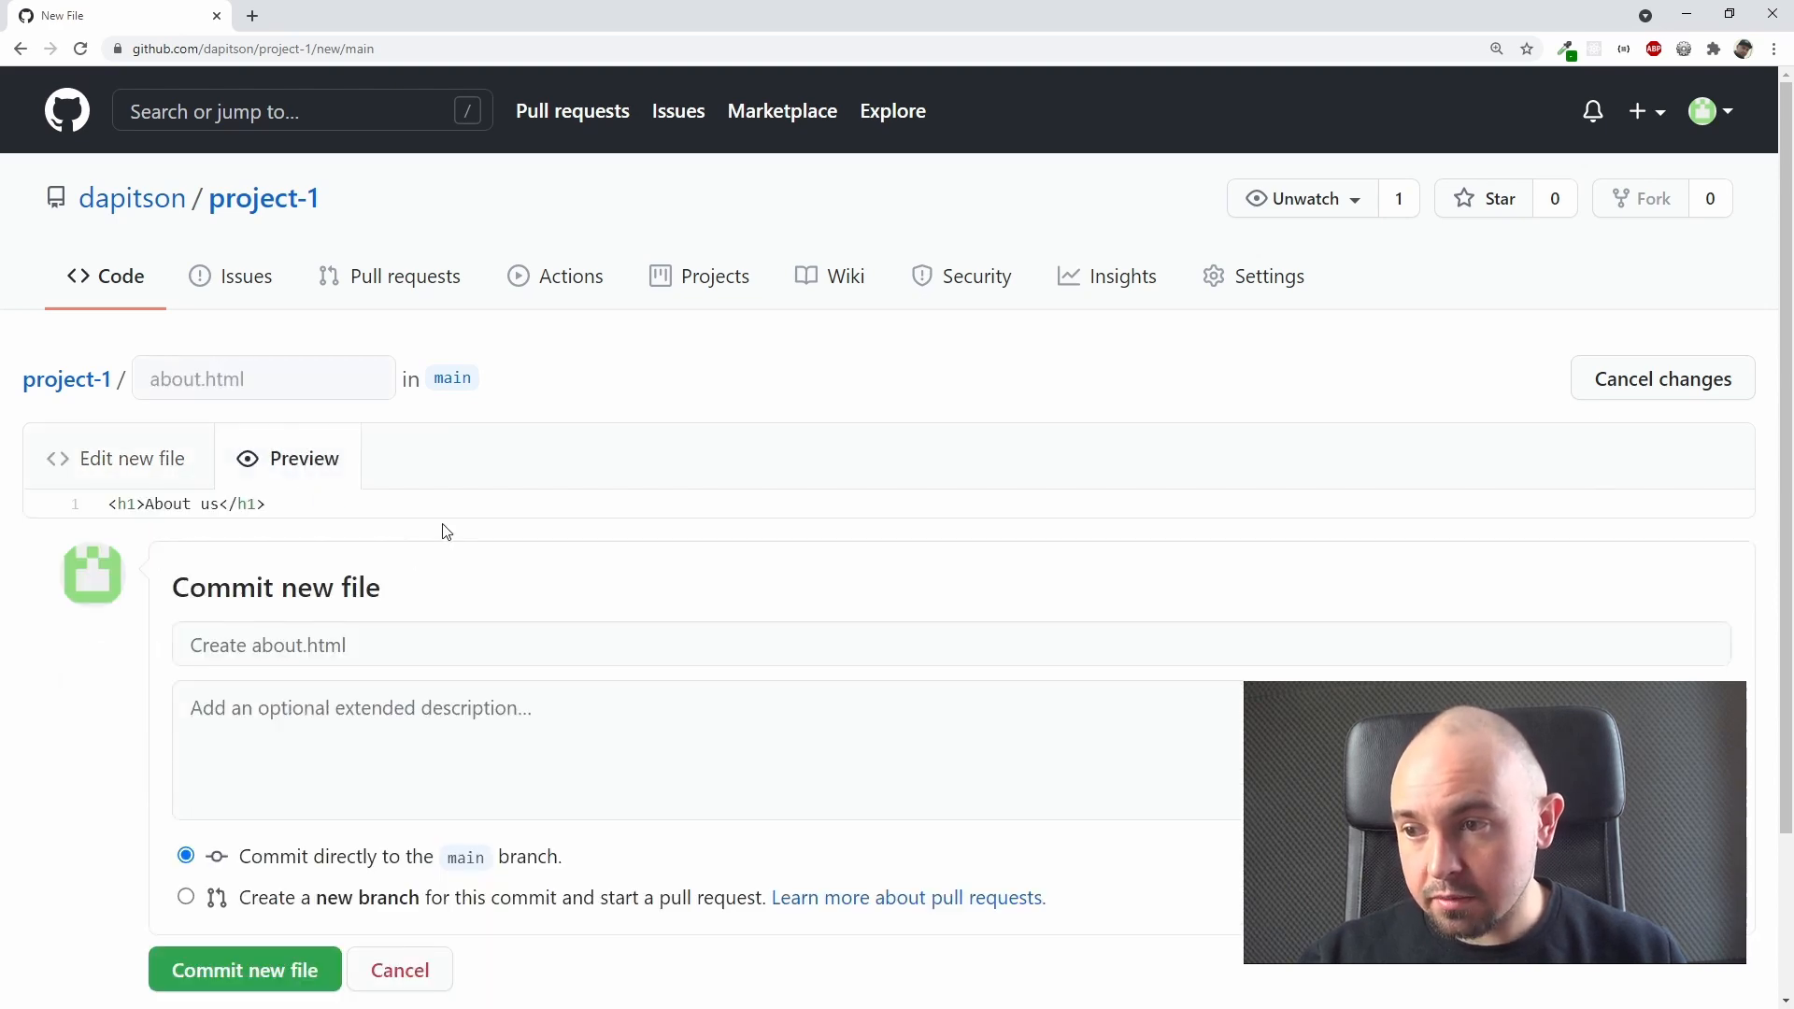
Step: Switch about.html back to its editable source, preview it again, and examine how the <h1> line is shown
drag(280, 505, 164, 502)
click(412, 507)
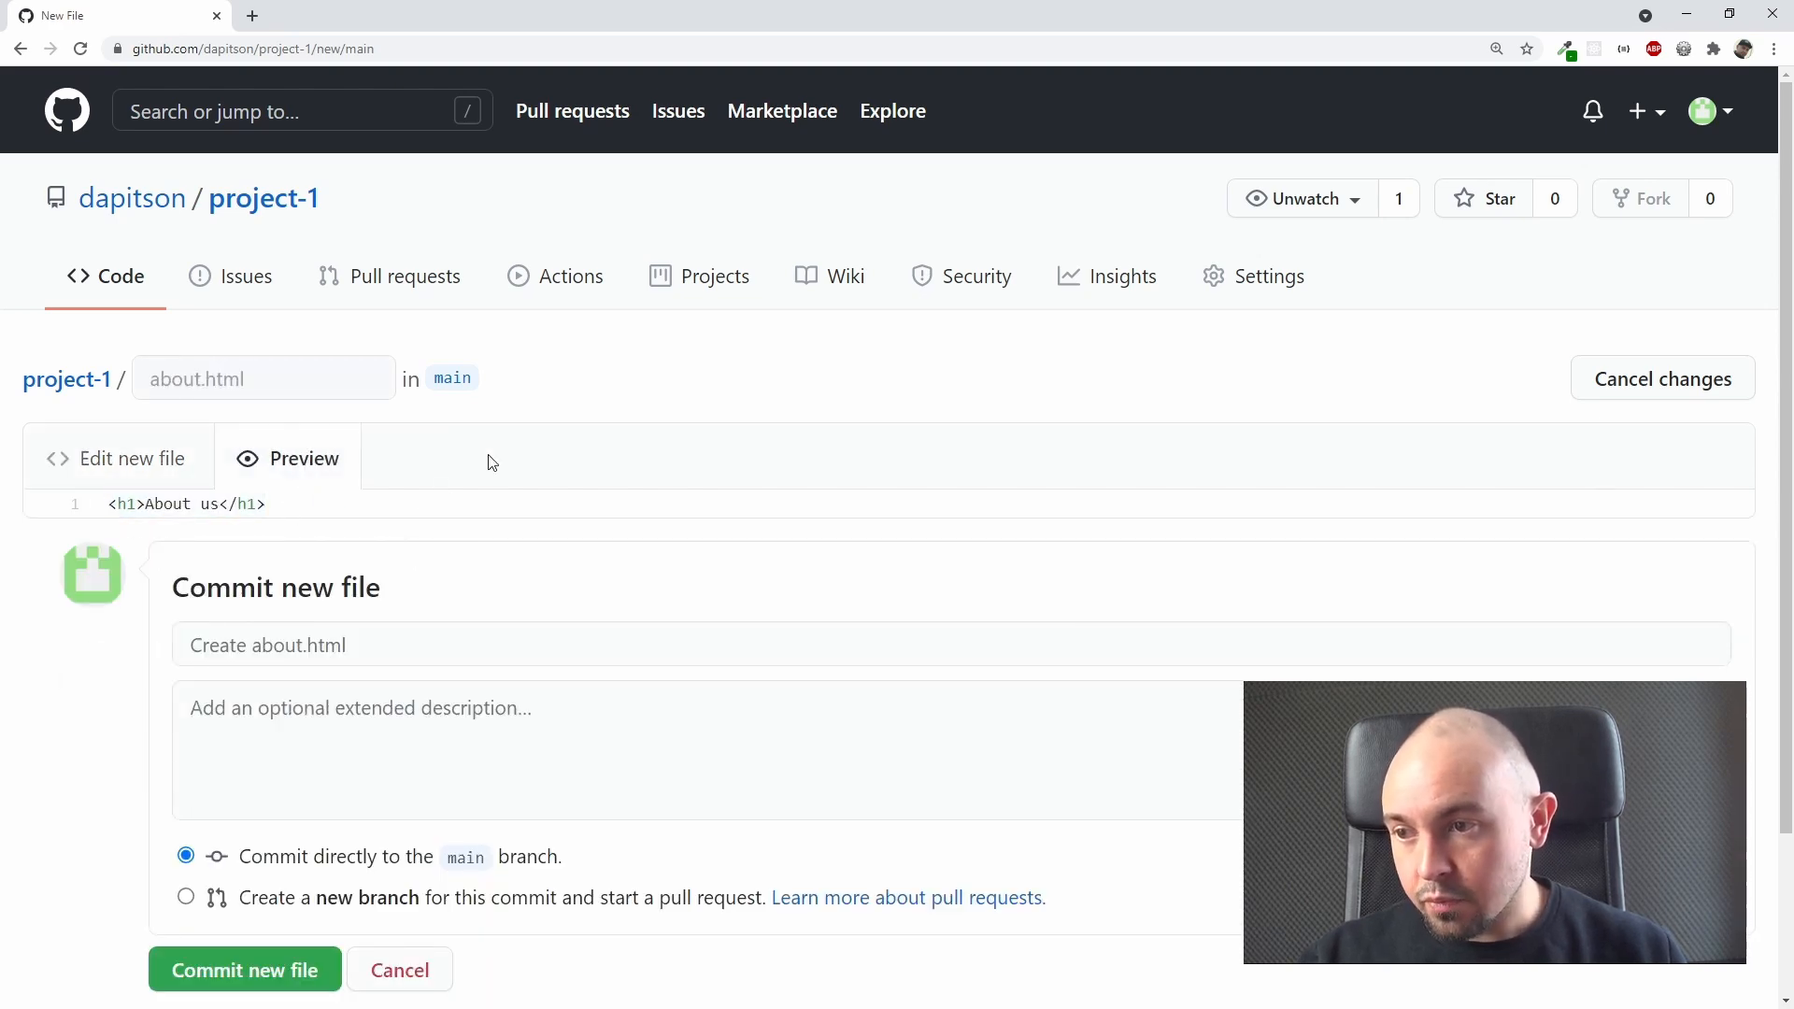
click(126, 472)
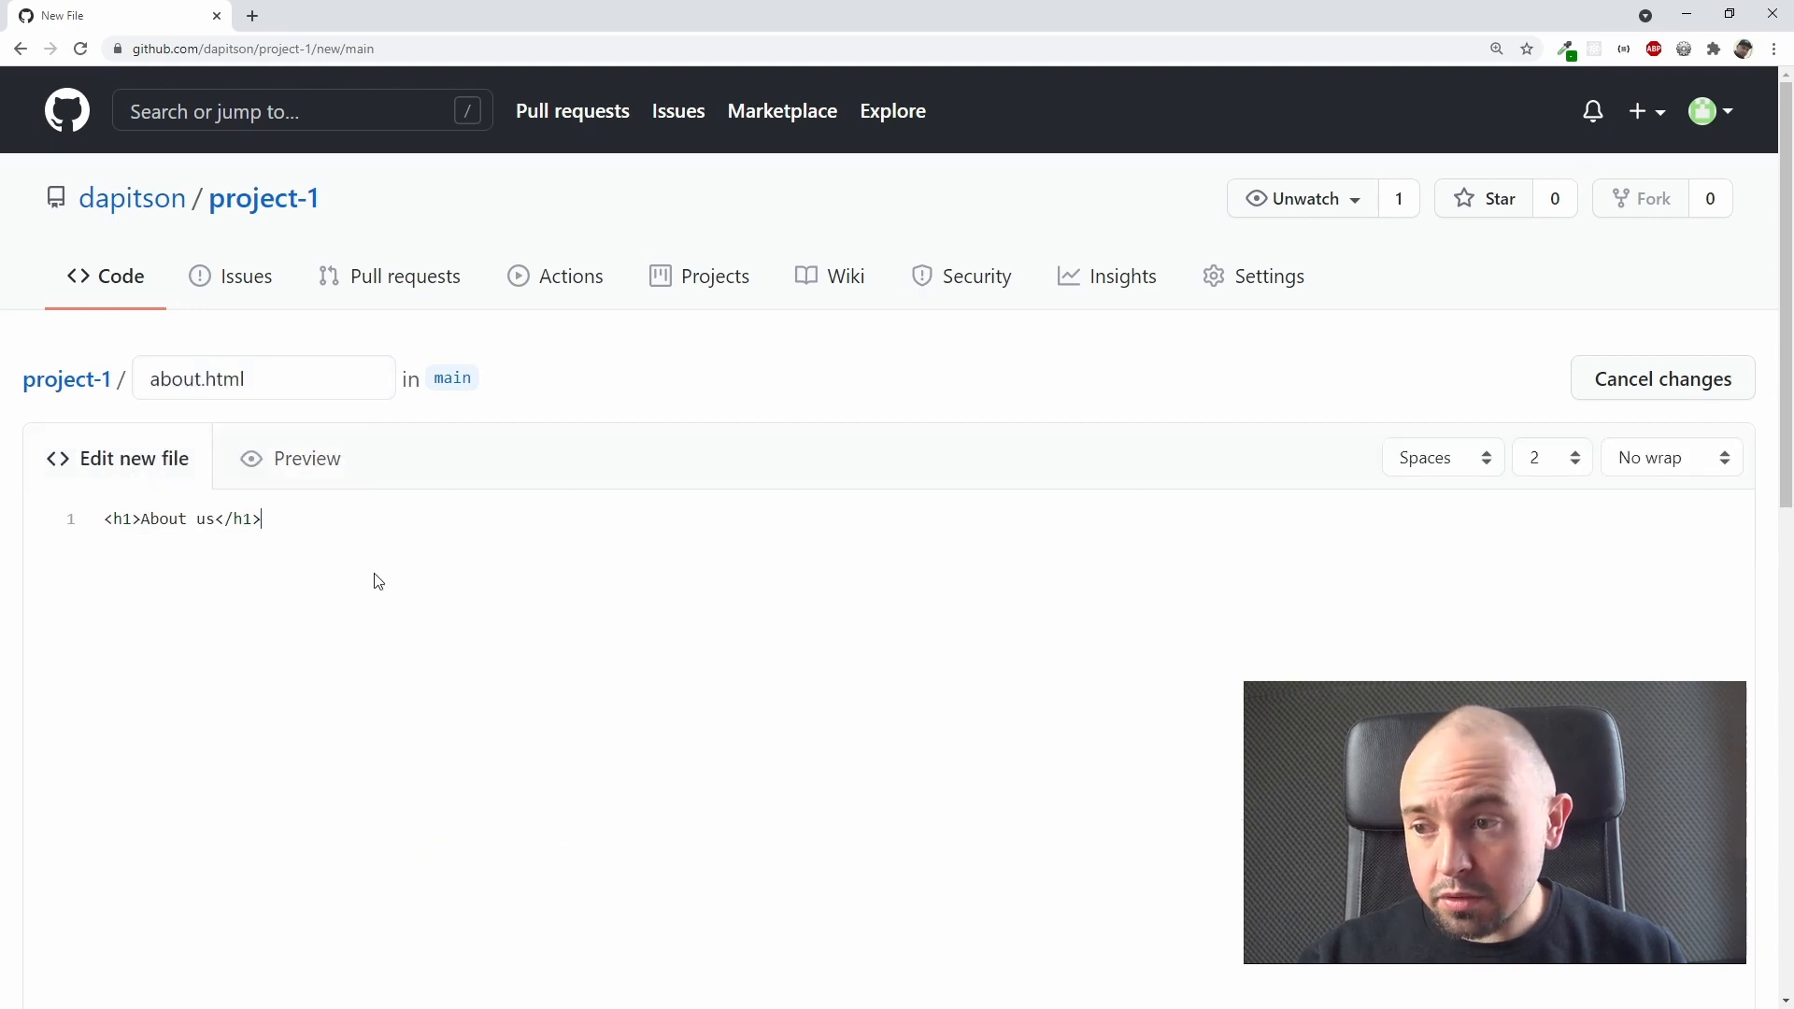
click(346, 461)
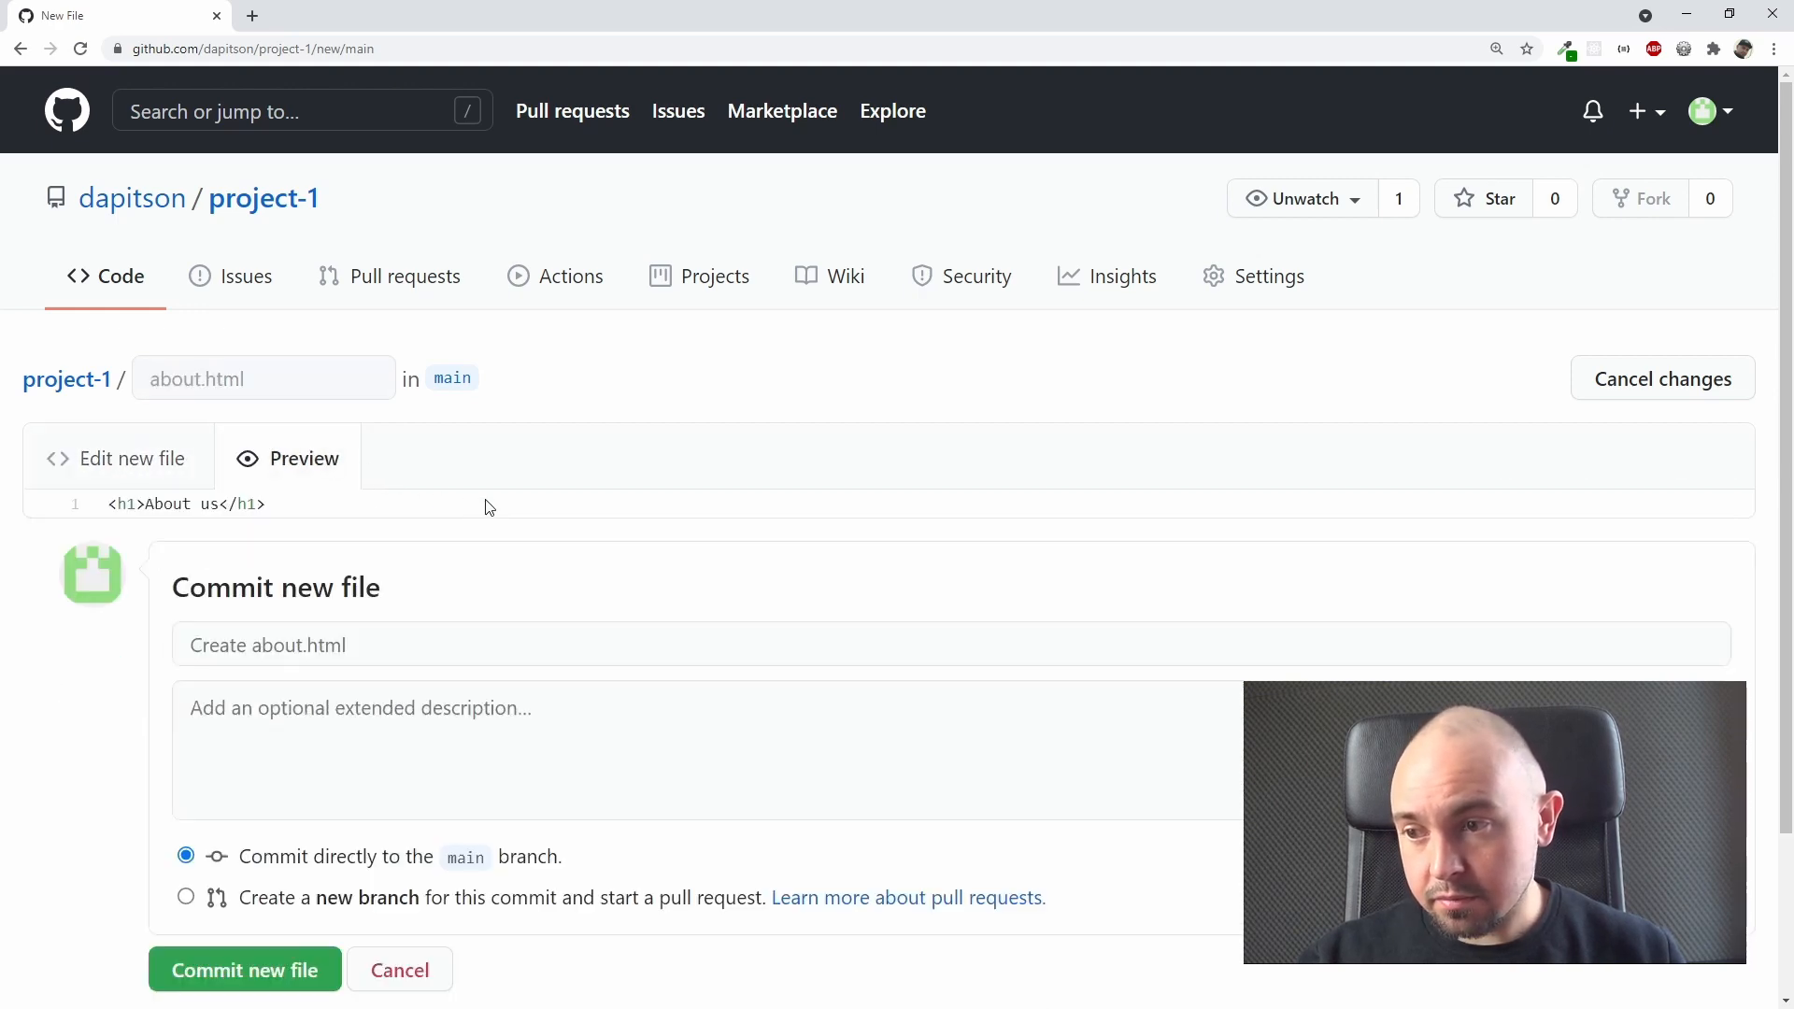
Step: Commit about.html directly to the main branch with the default message "Create about.html" and no extended description
scroll(490, 507, down, 1)
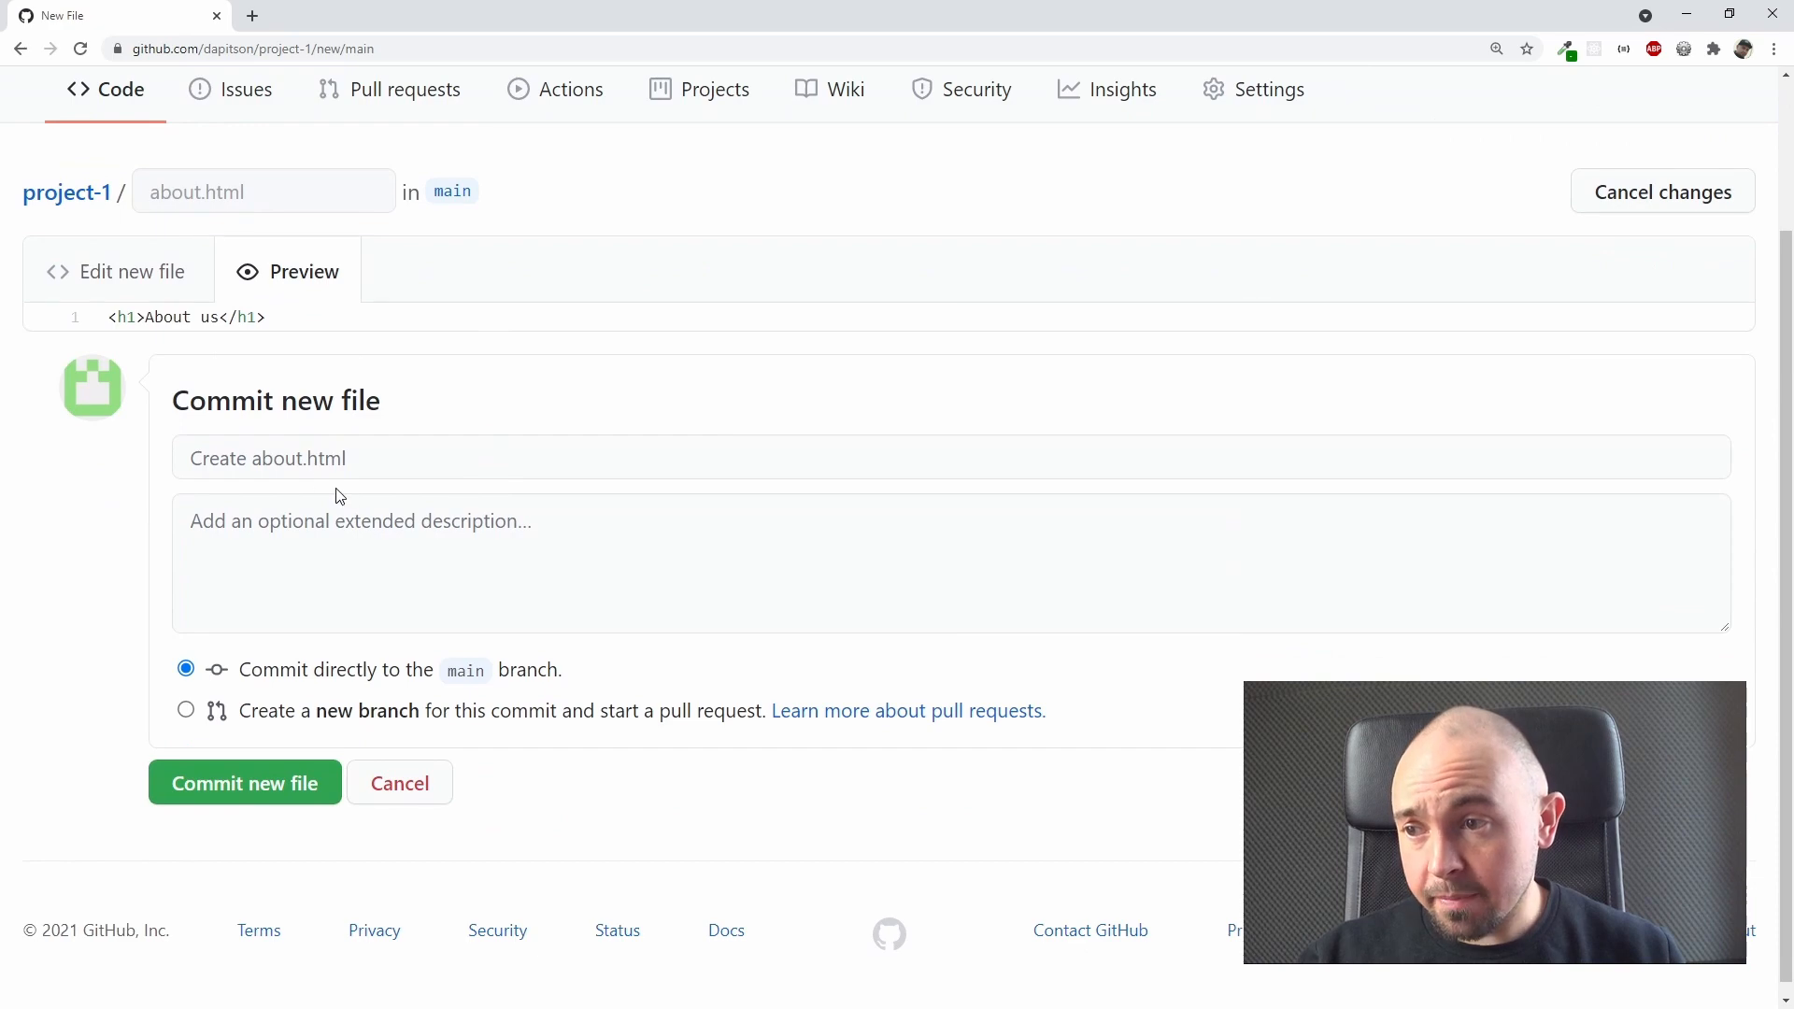
click(211, 462)
click(502, 403)
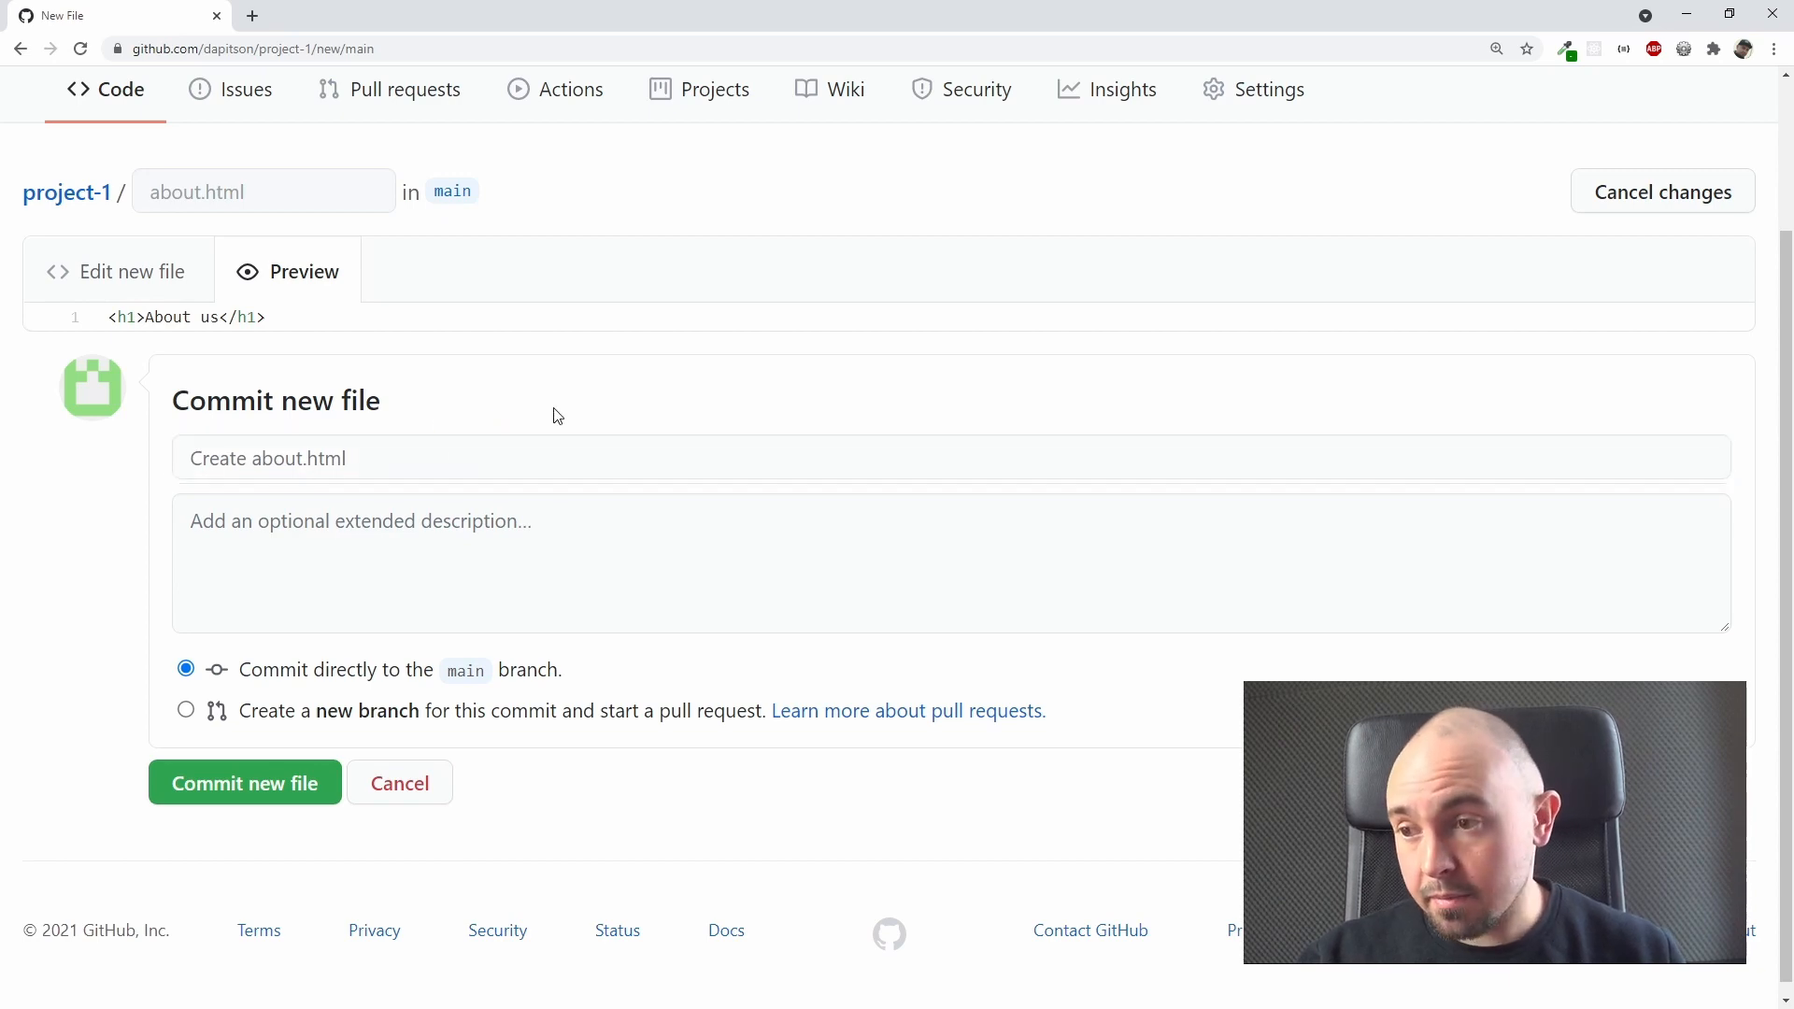
click(336, 549)
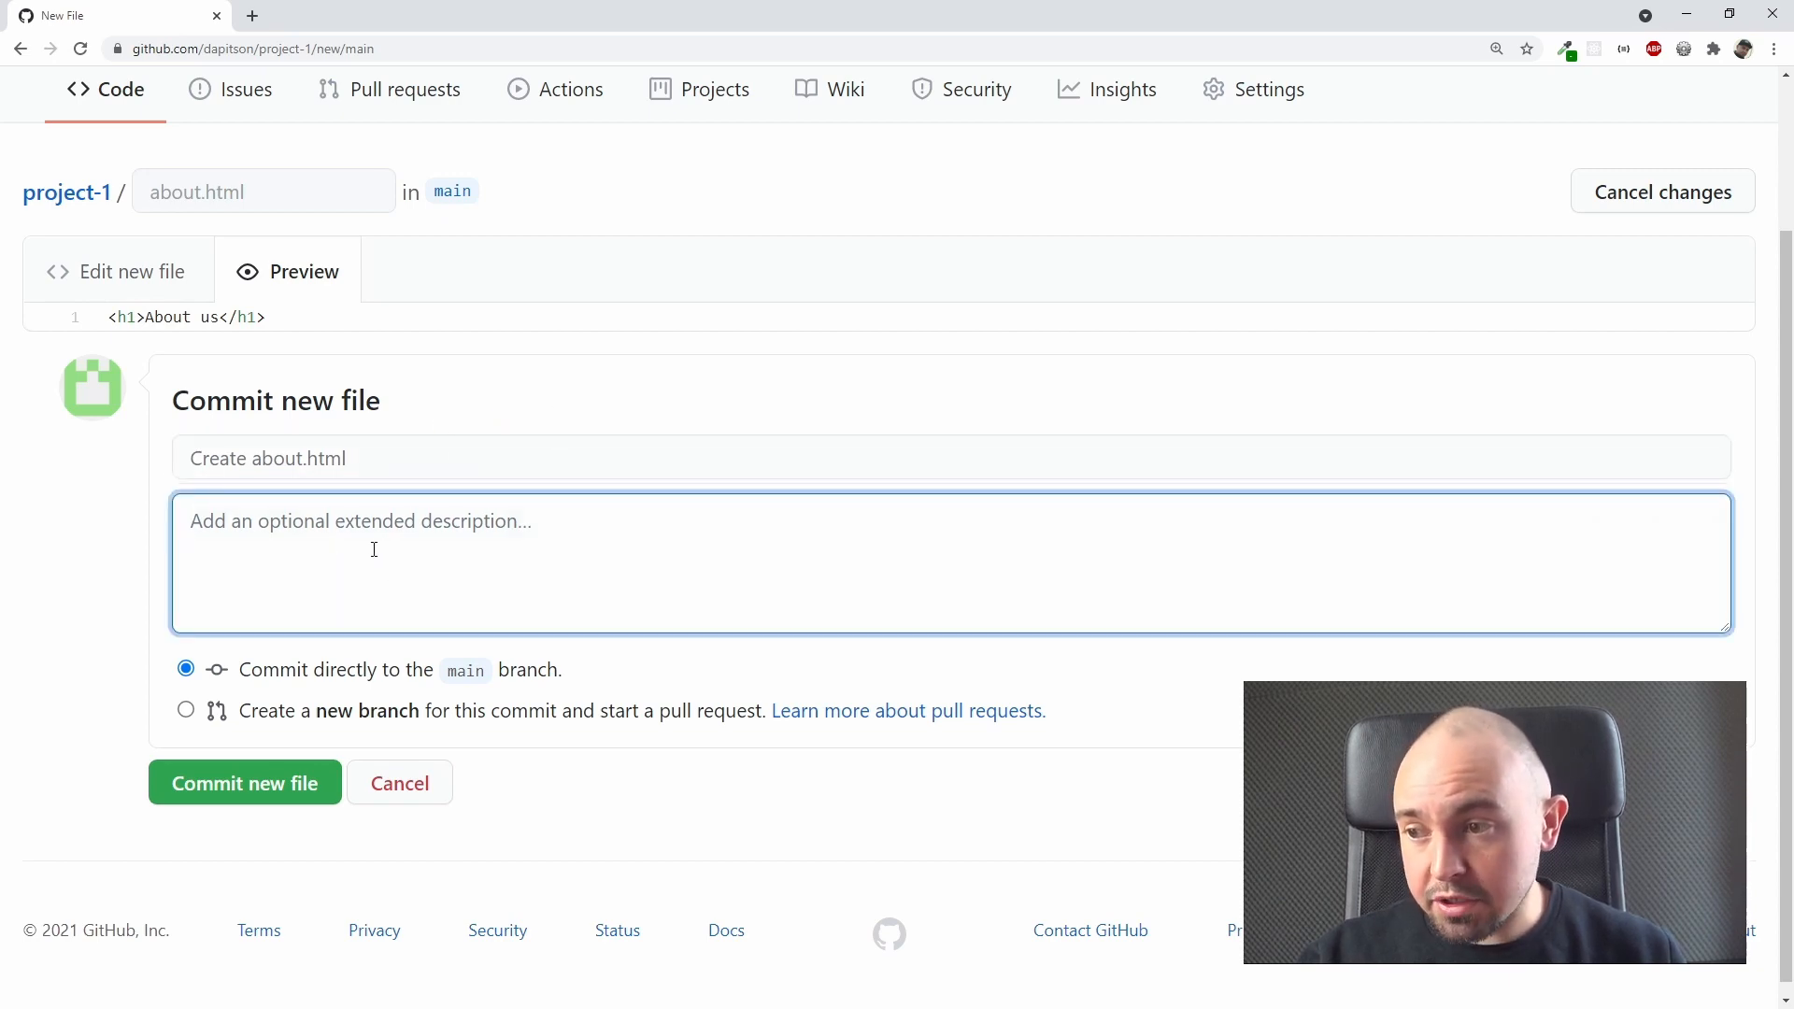
click(625, 403)
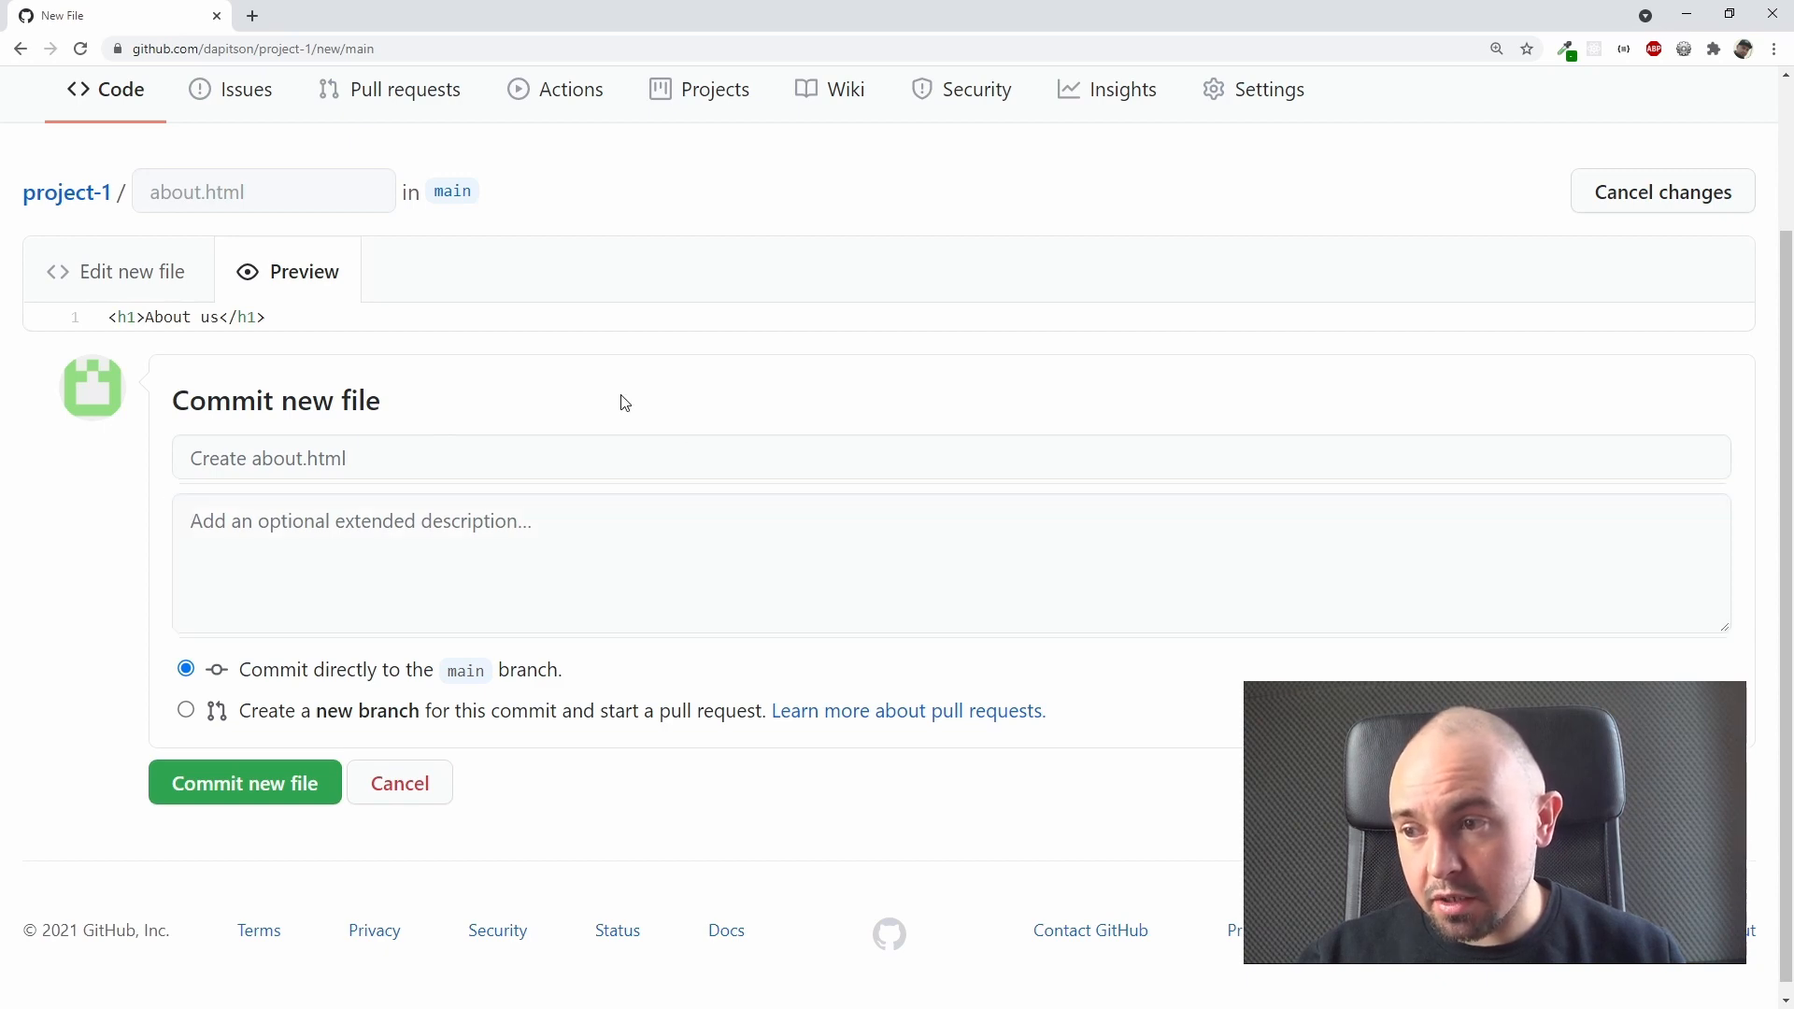
scroll(631, 398, down, 1)
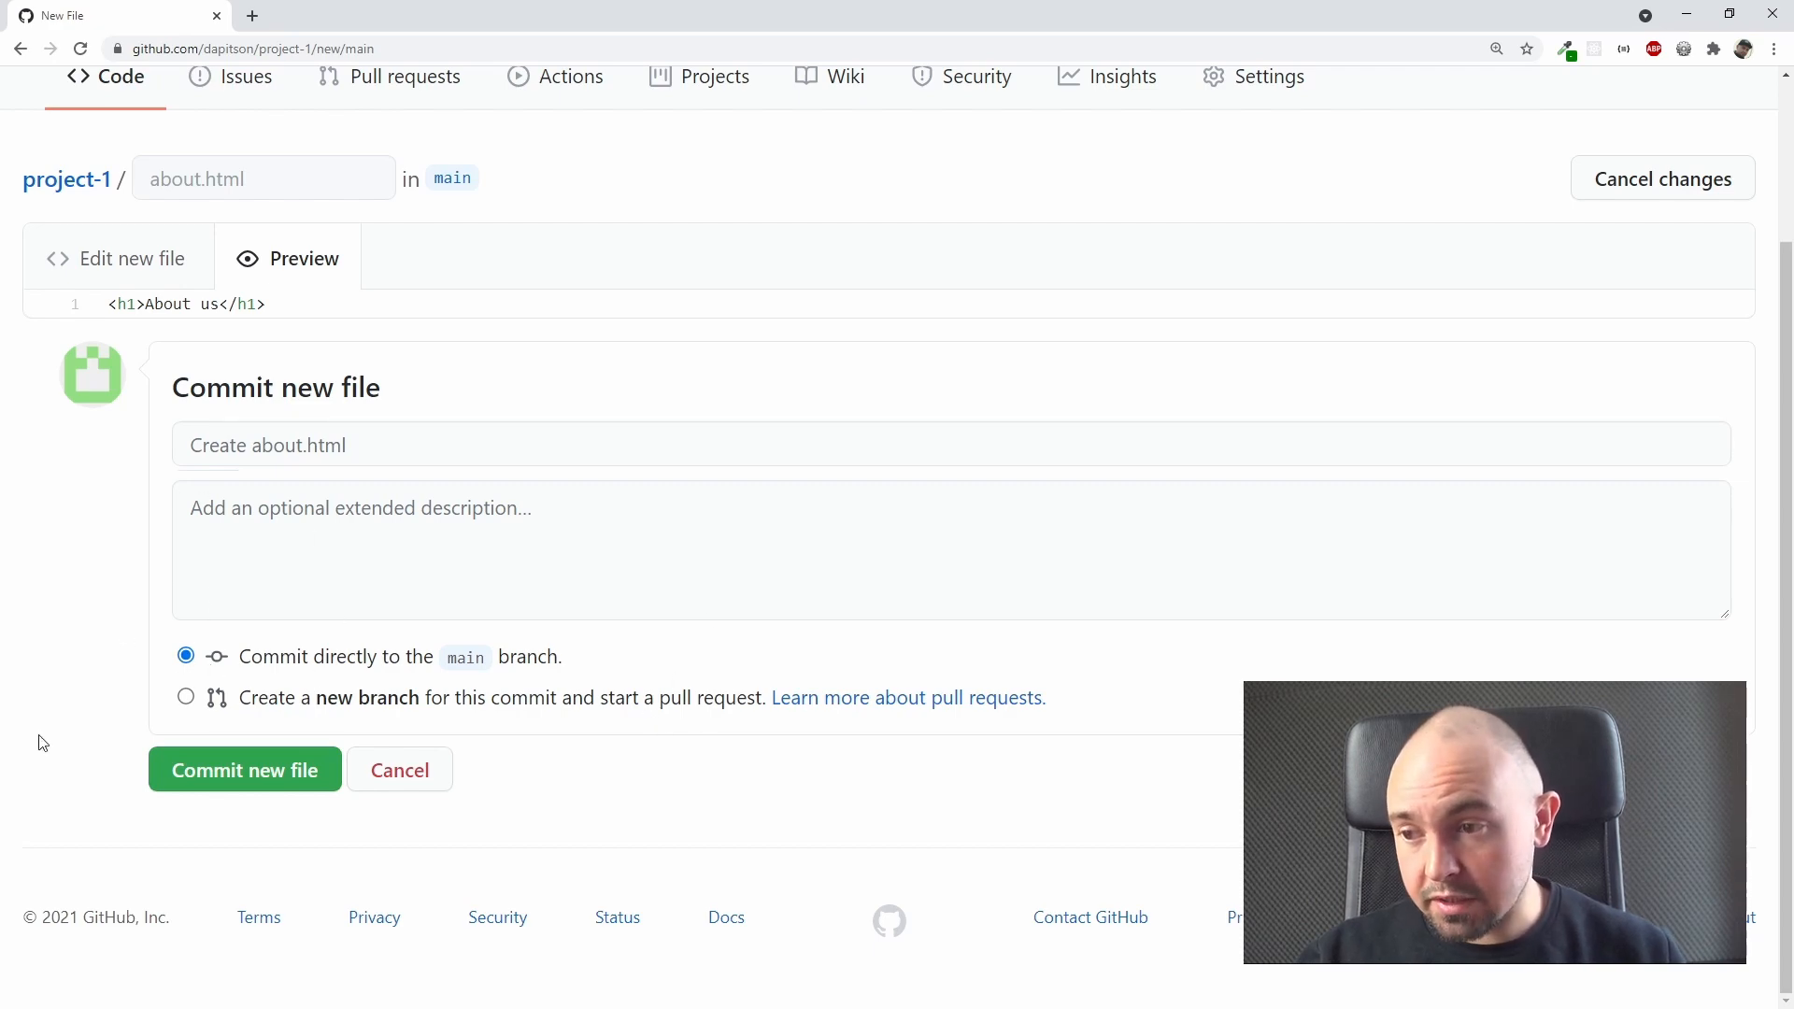
click(237, 783)
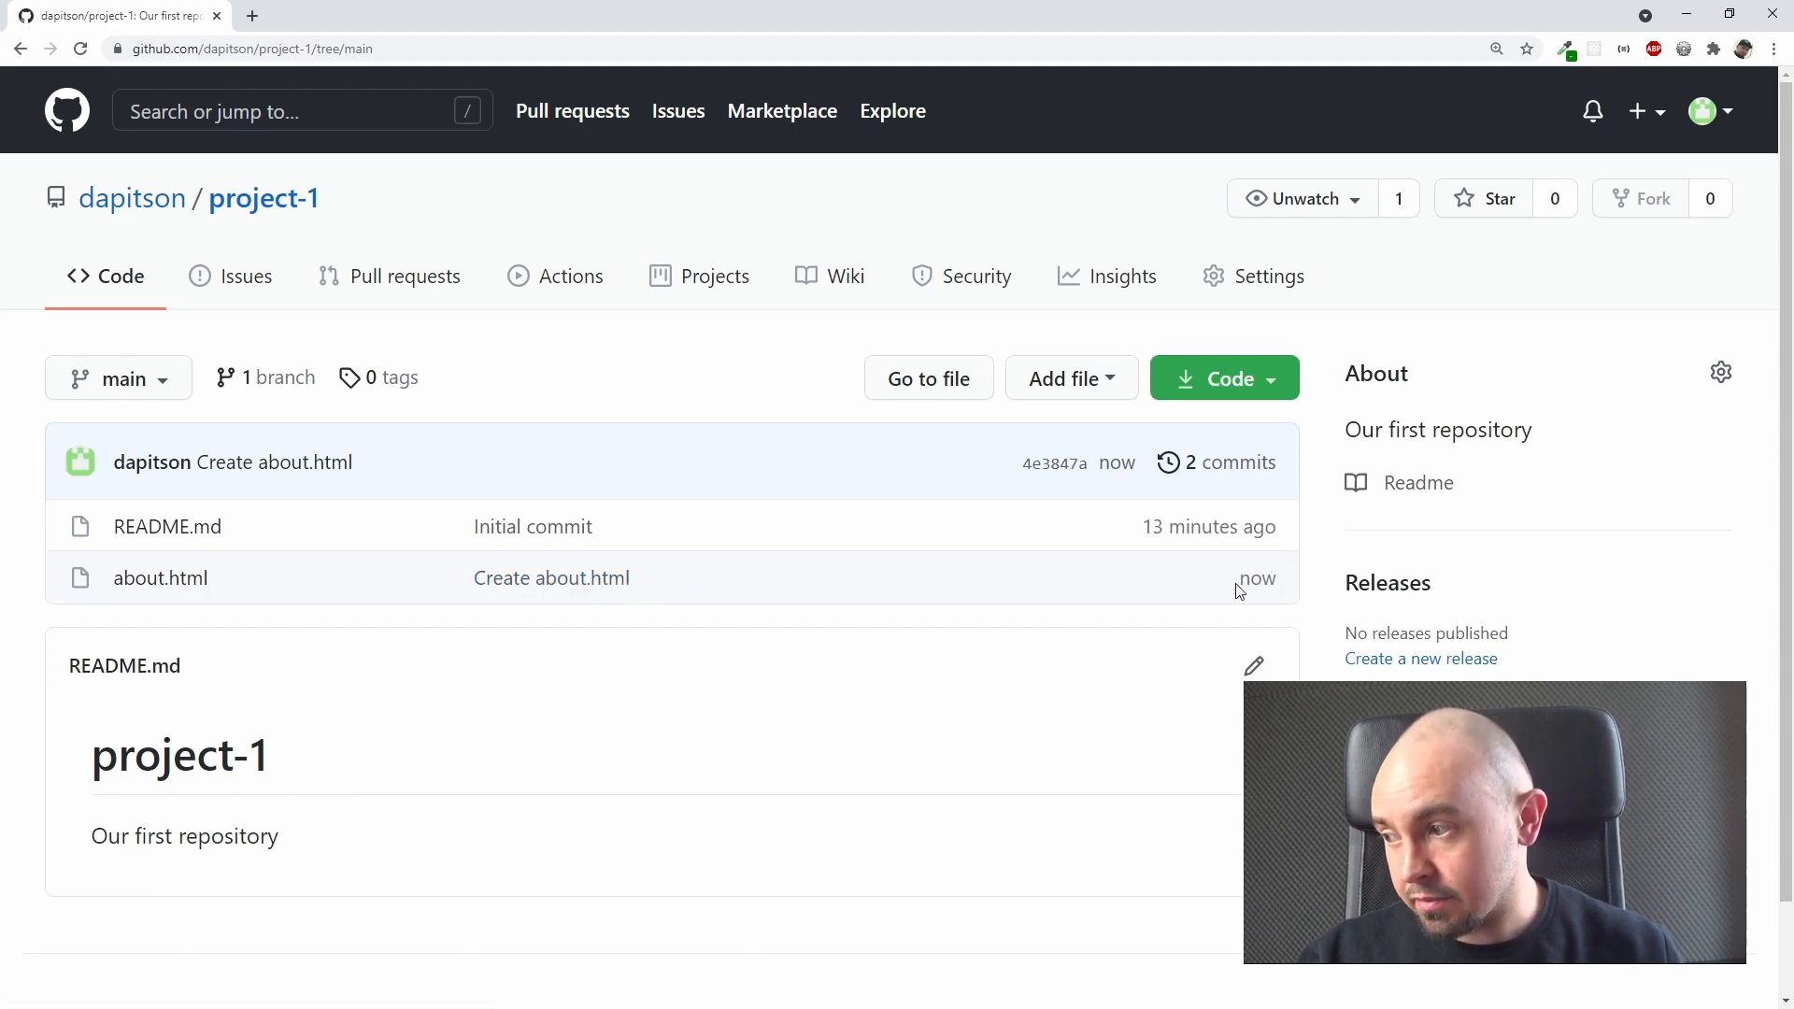
Step: Open the "Create about.html" commit from the file list and examine its changed lines, comment area and commit time
click(531, 581)
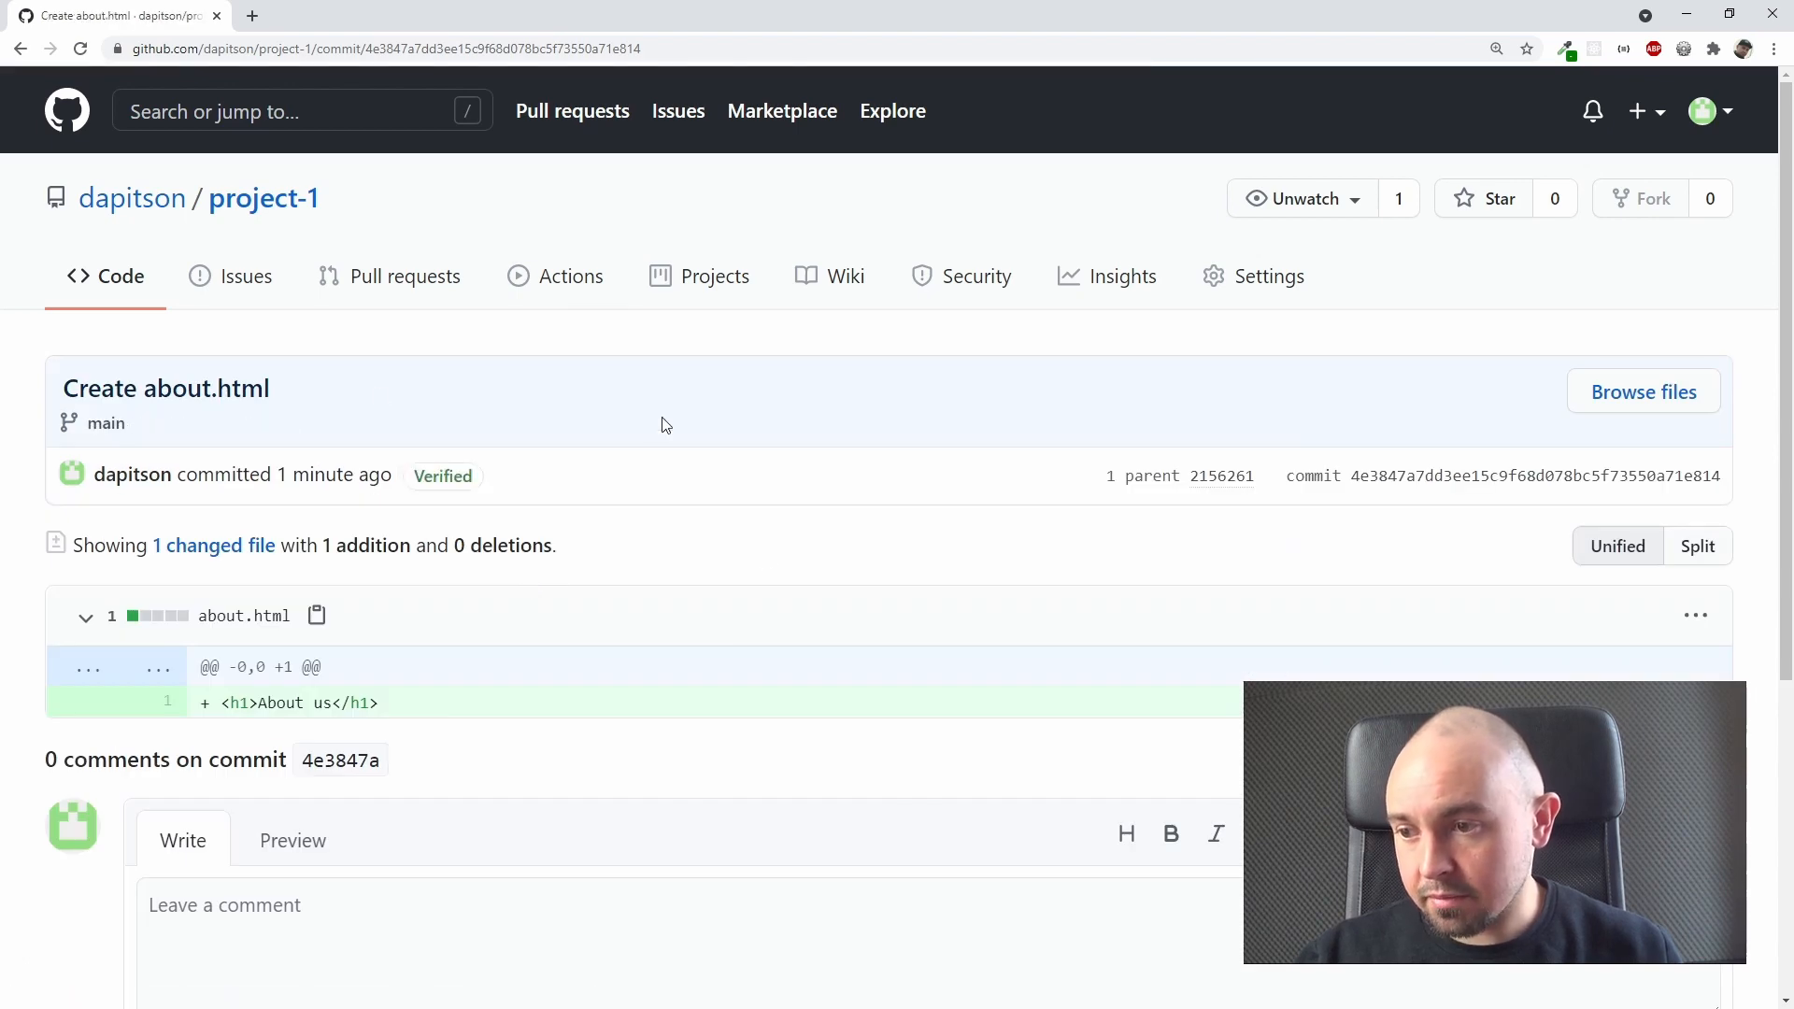
scroll(662, 422, down, 1)
scroll(661, 423, down, 1)
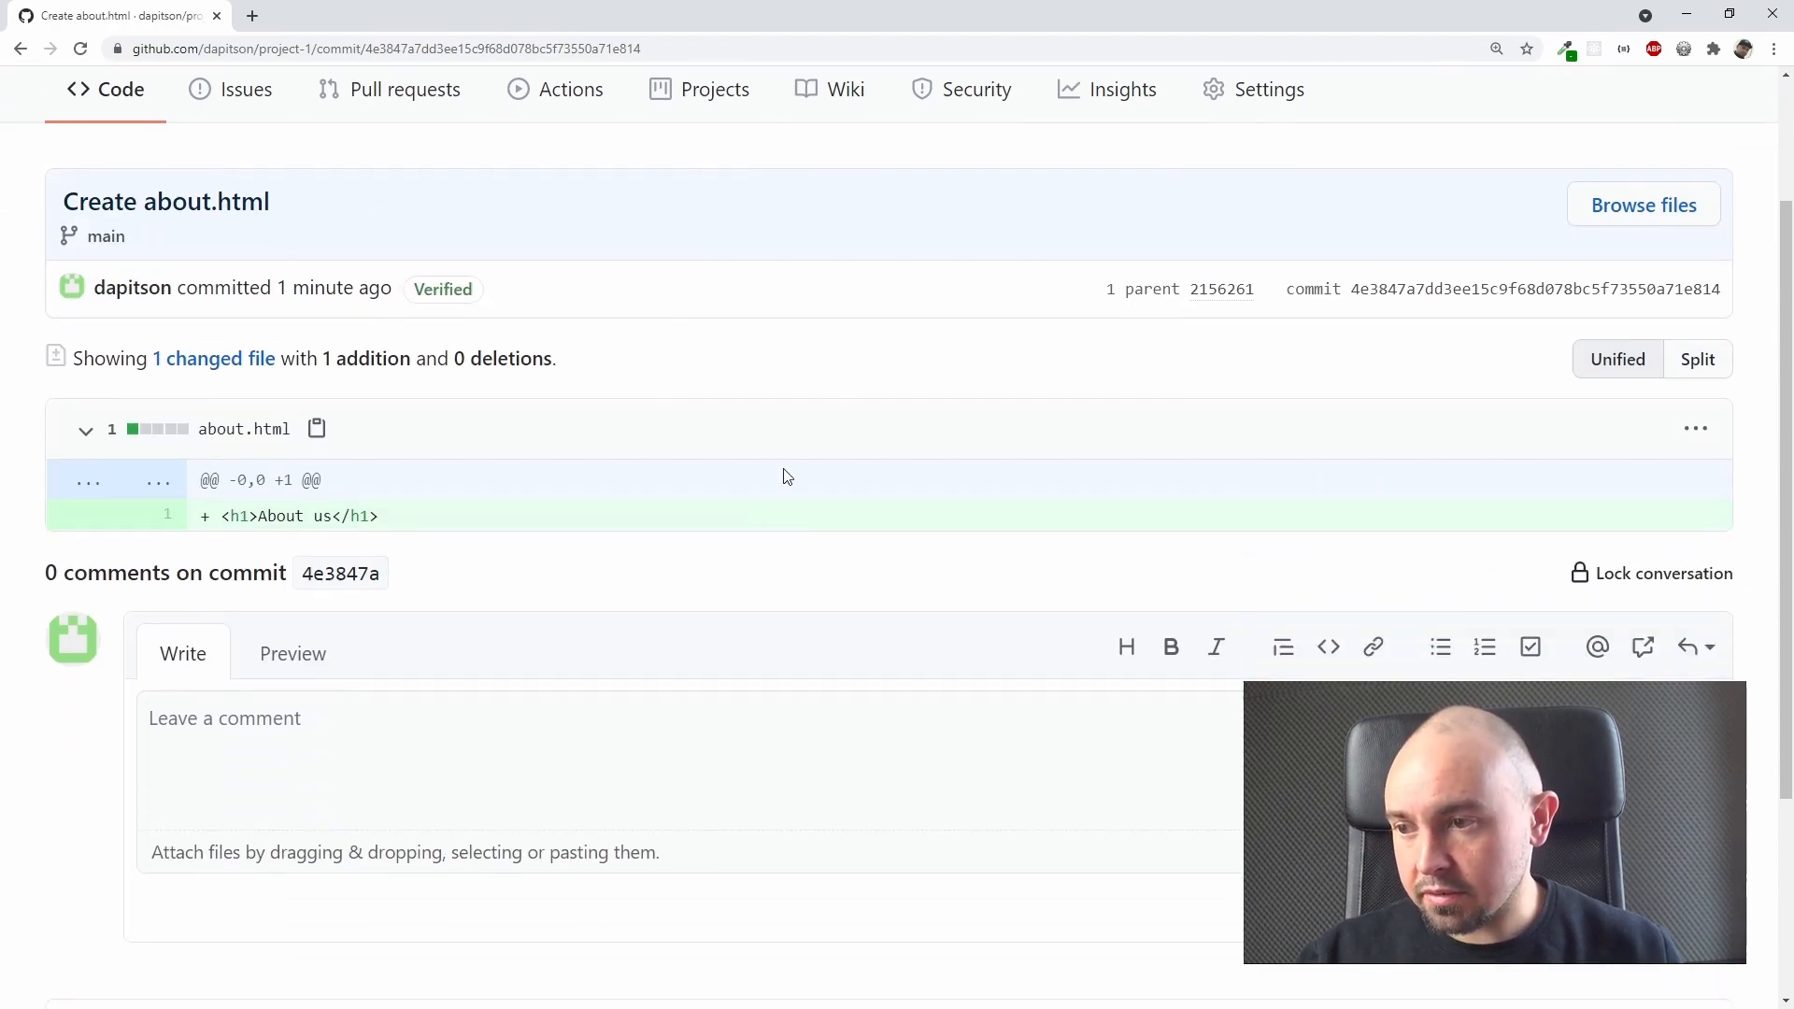
scroll(603, 685, down, 3)
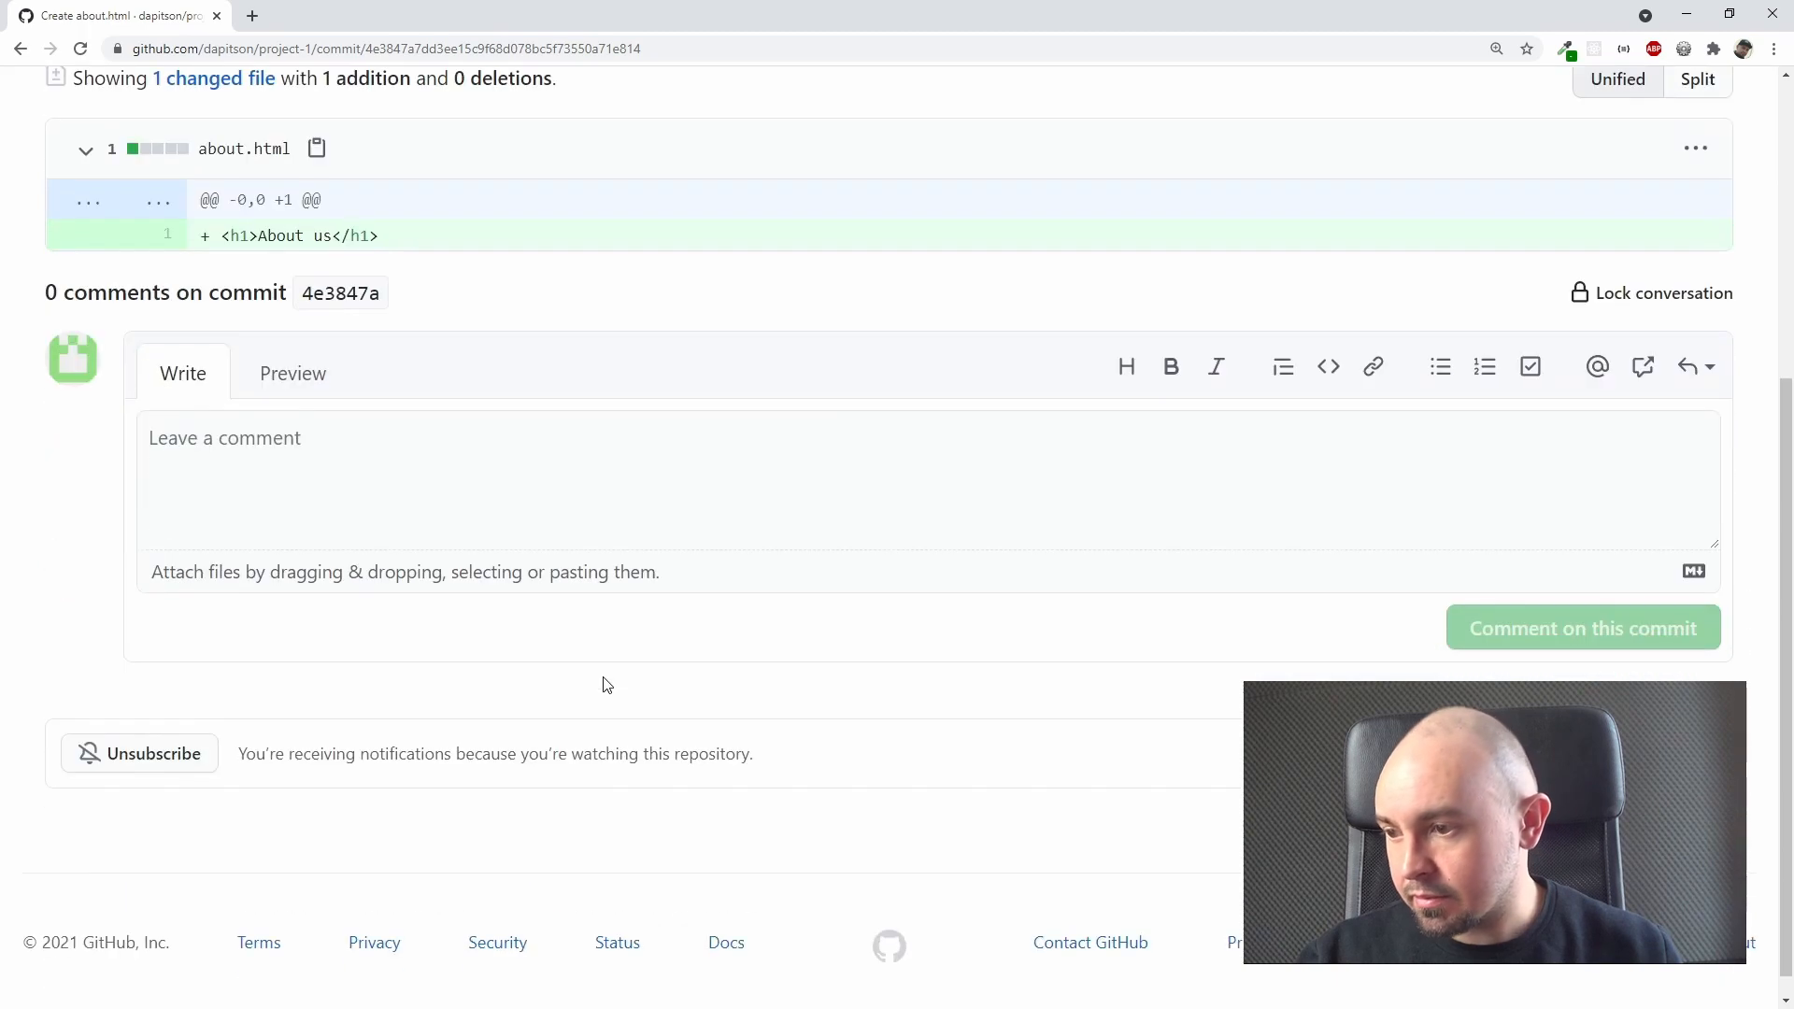
scroll(605, 685, up, 5)
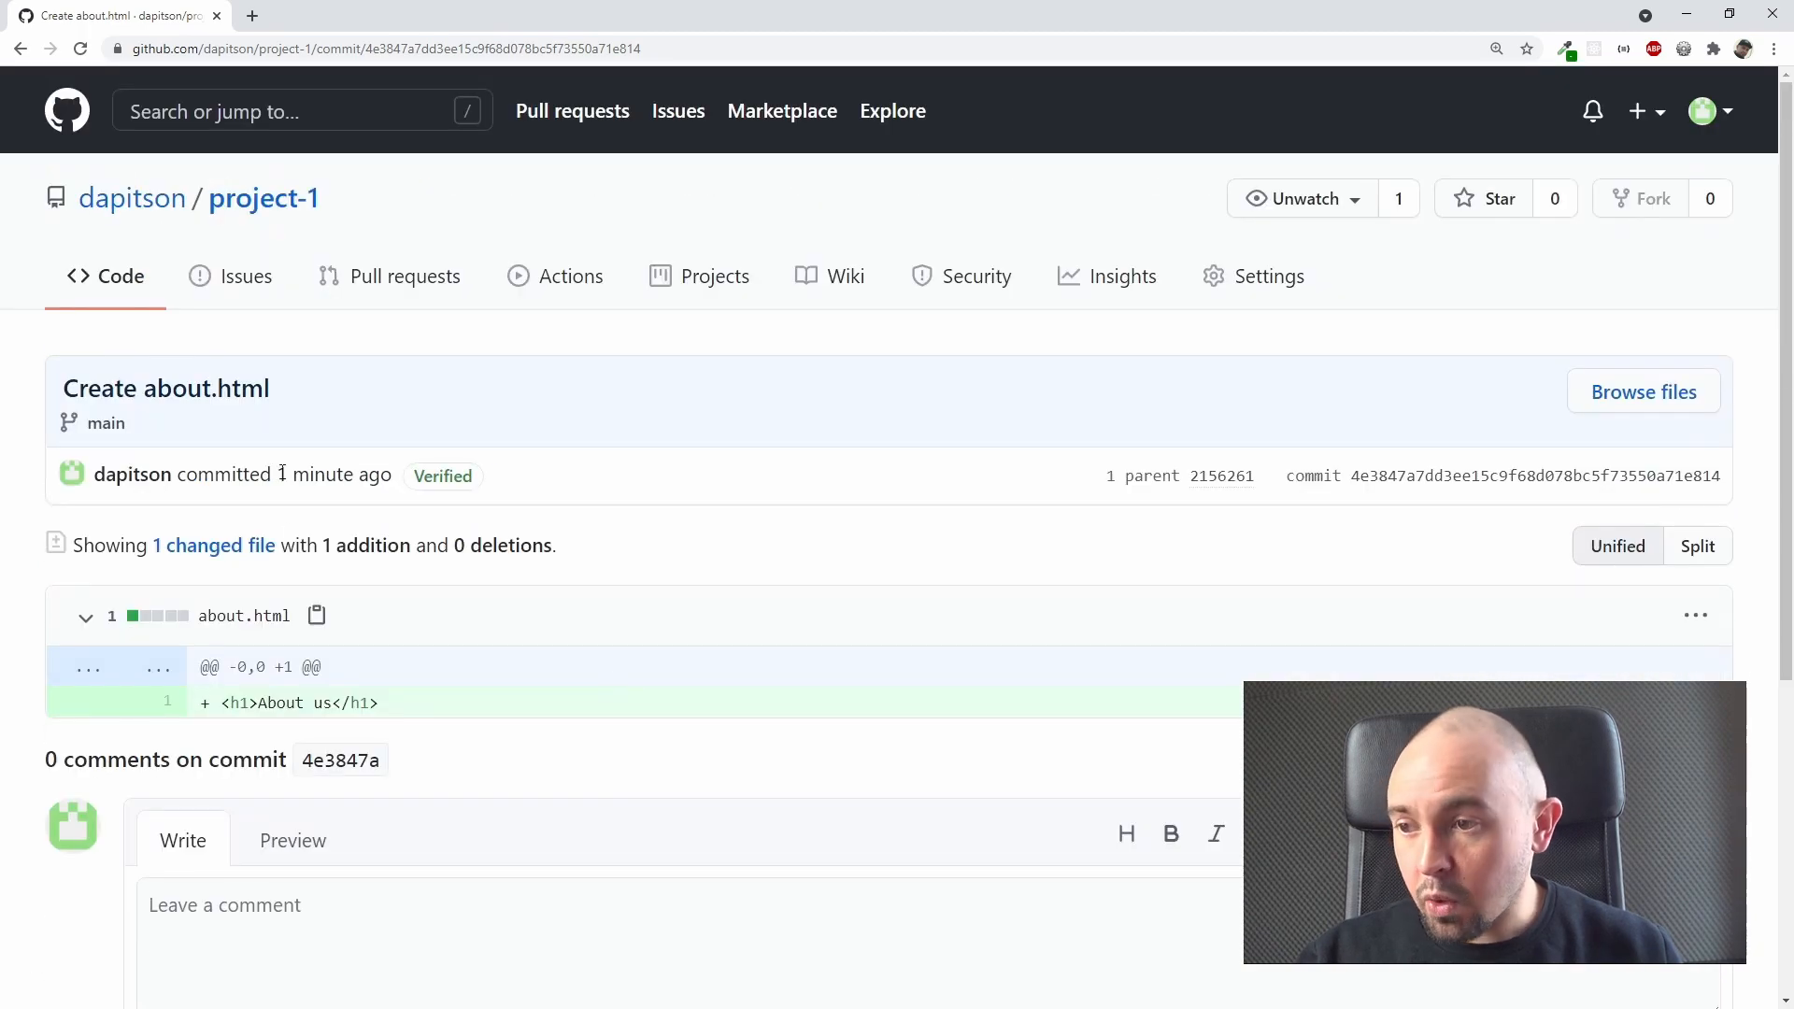
drag(282, 474, 347, 478)
click(338, 477)
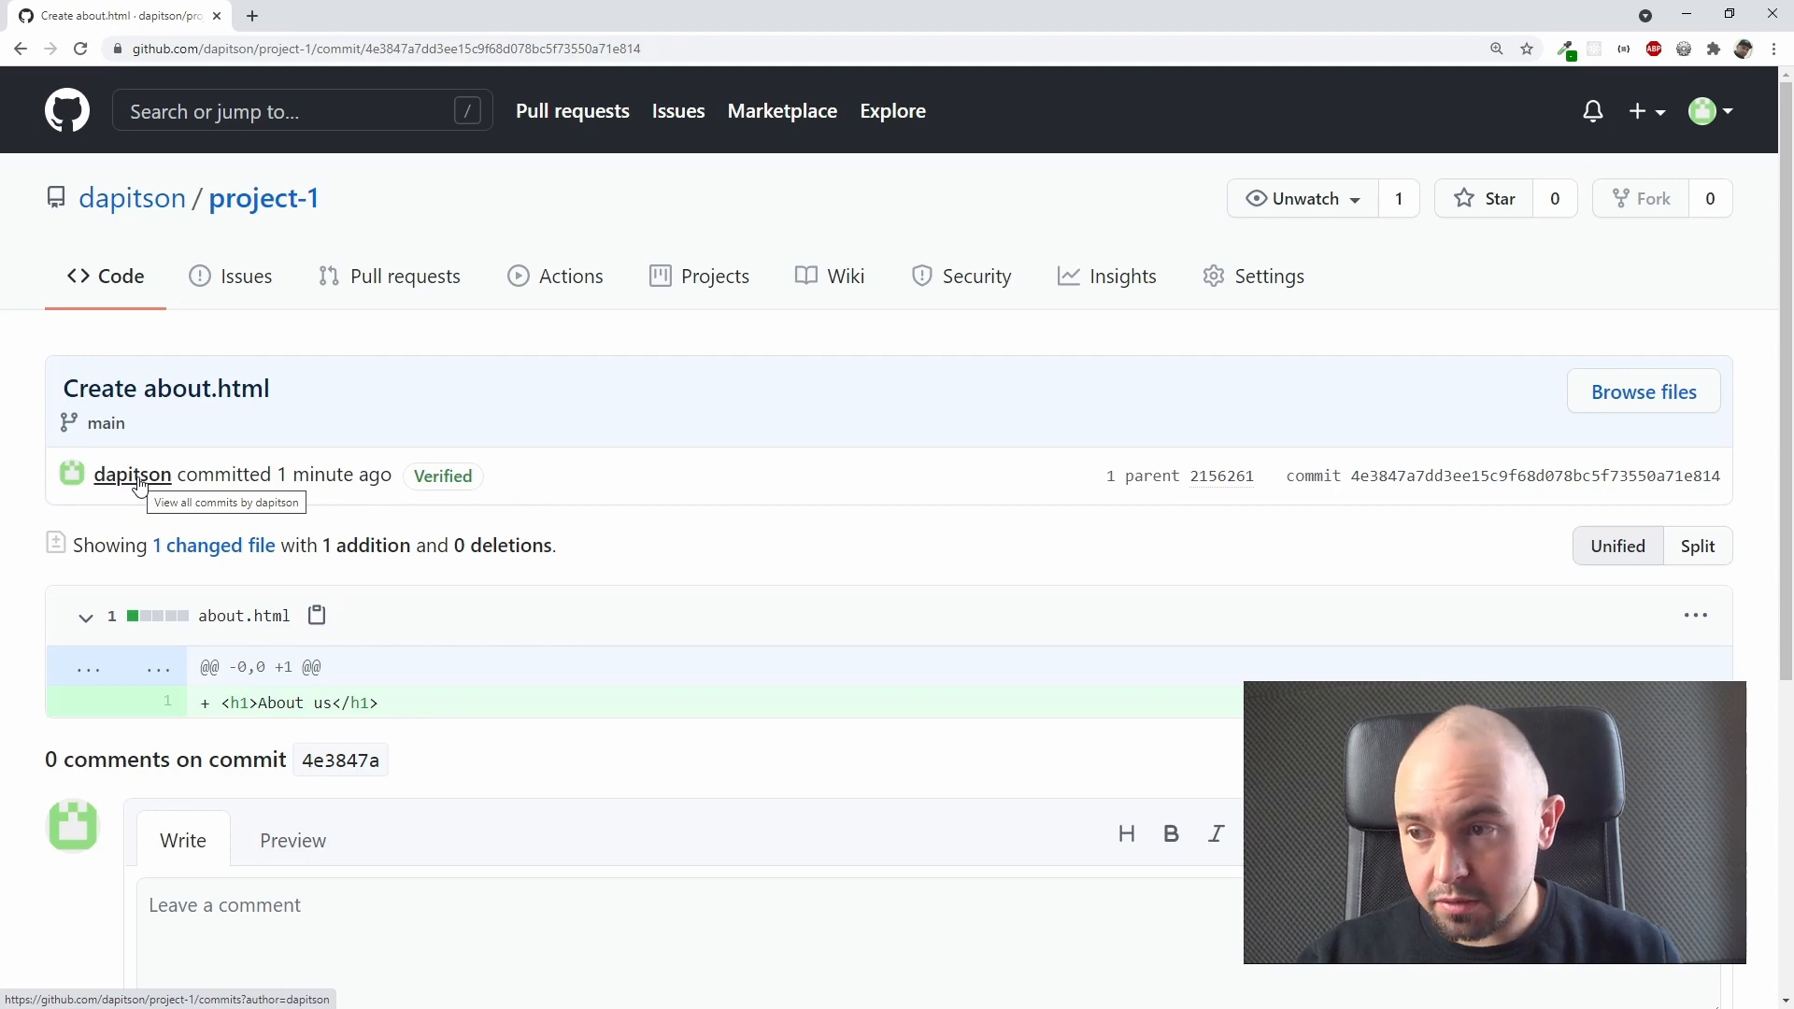
Step: Return to the project-1 repository page and upload index.html and style.css from the Dapit folder on the desktop
click(17, 49)
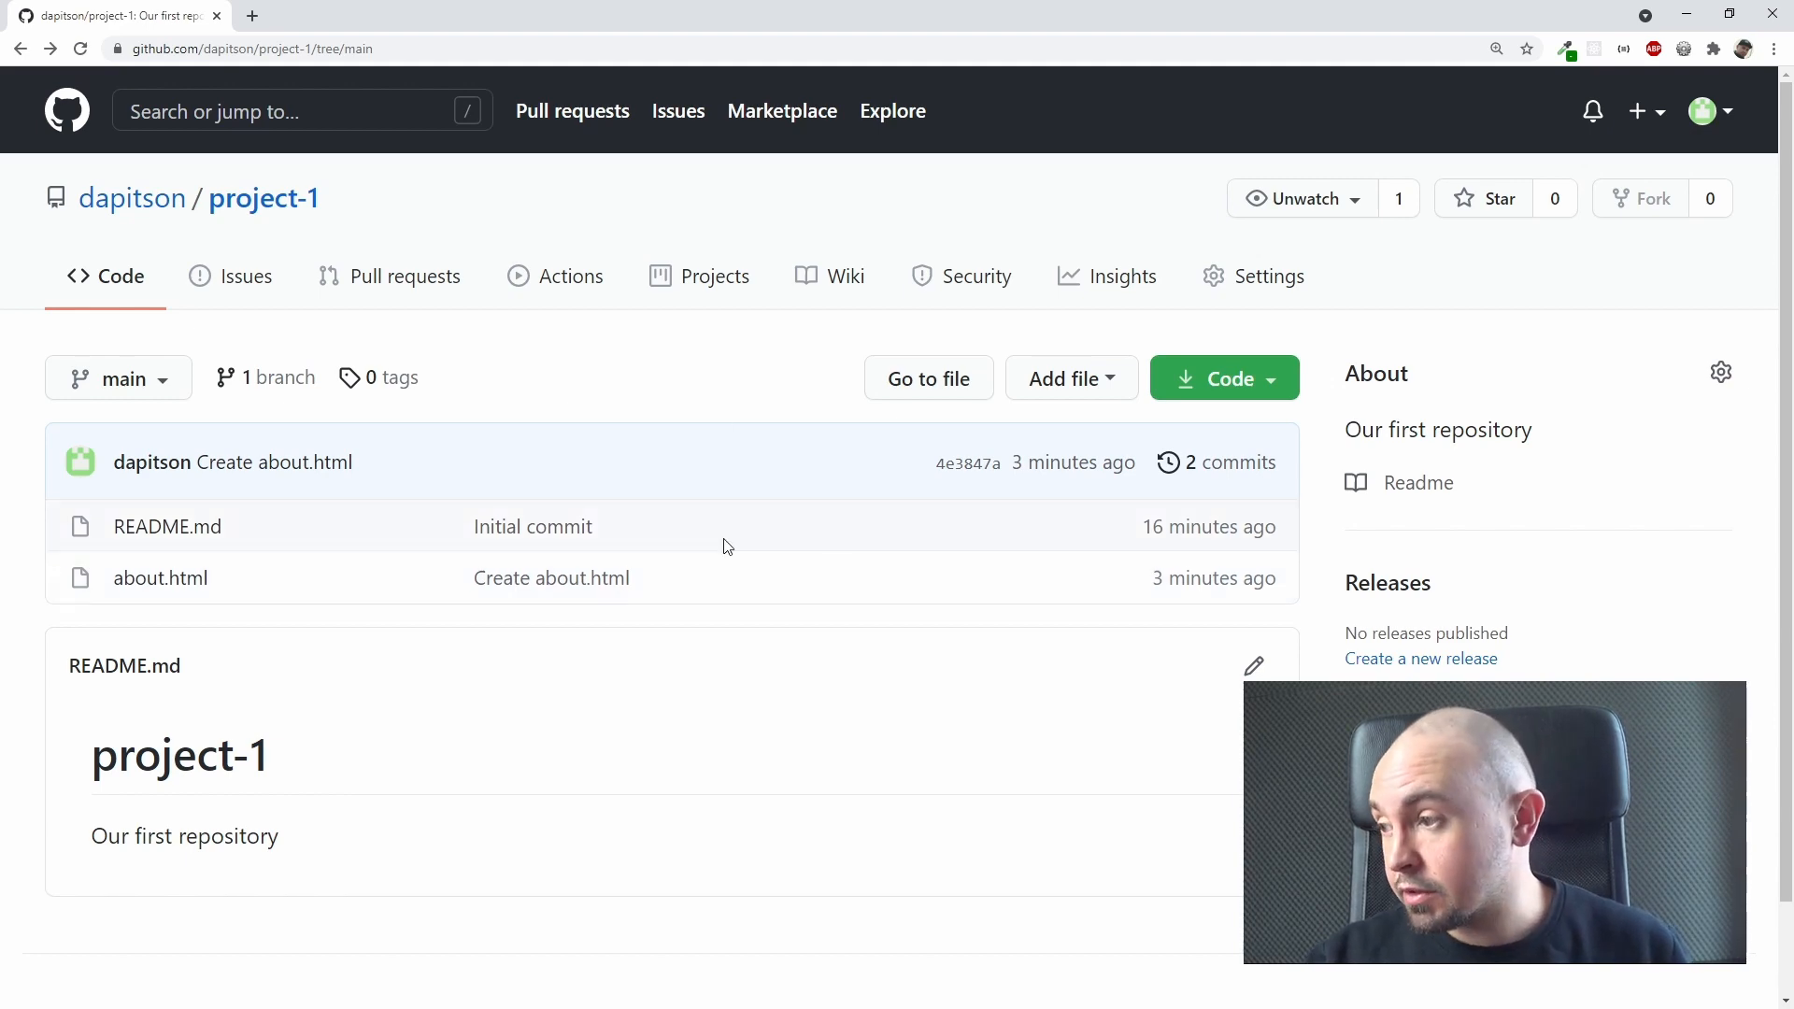
click(1107, 385)
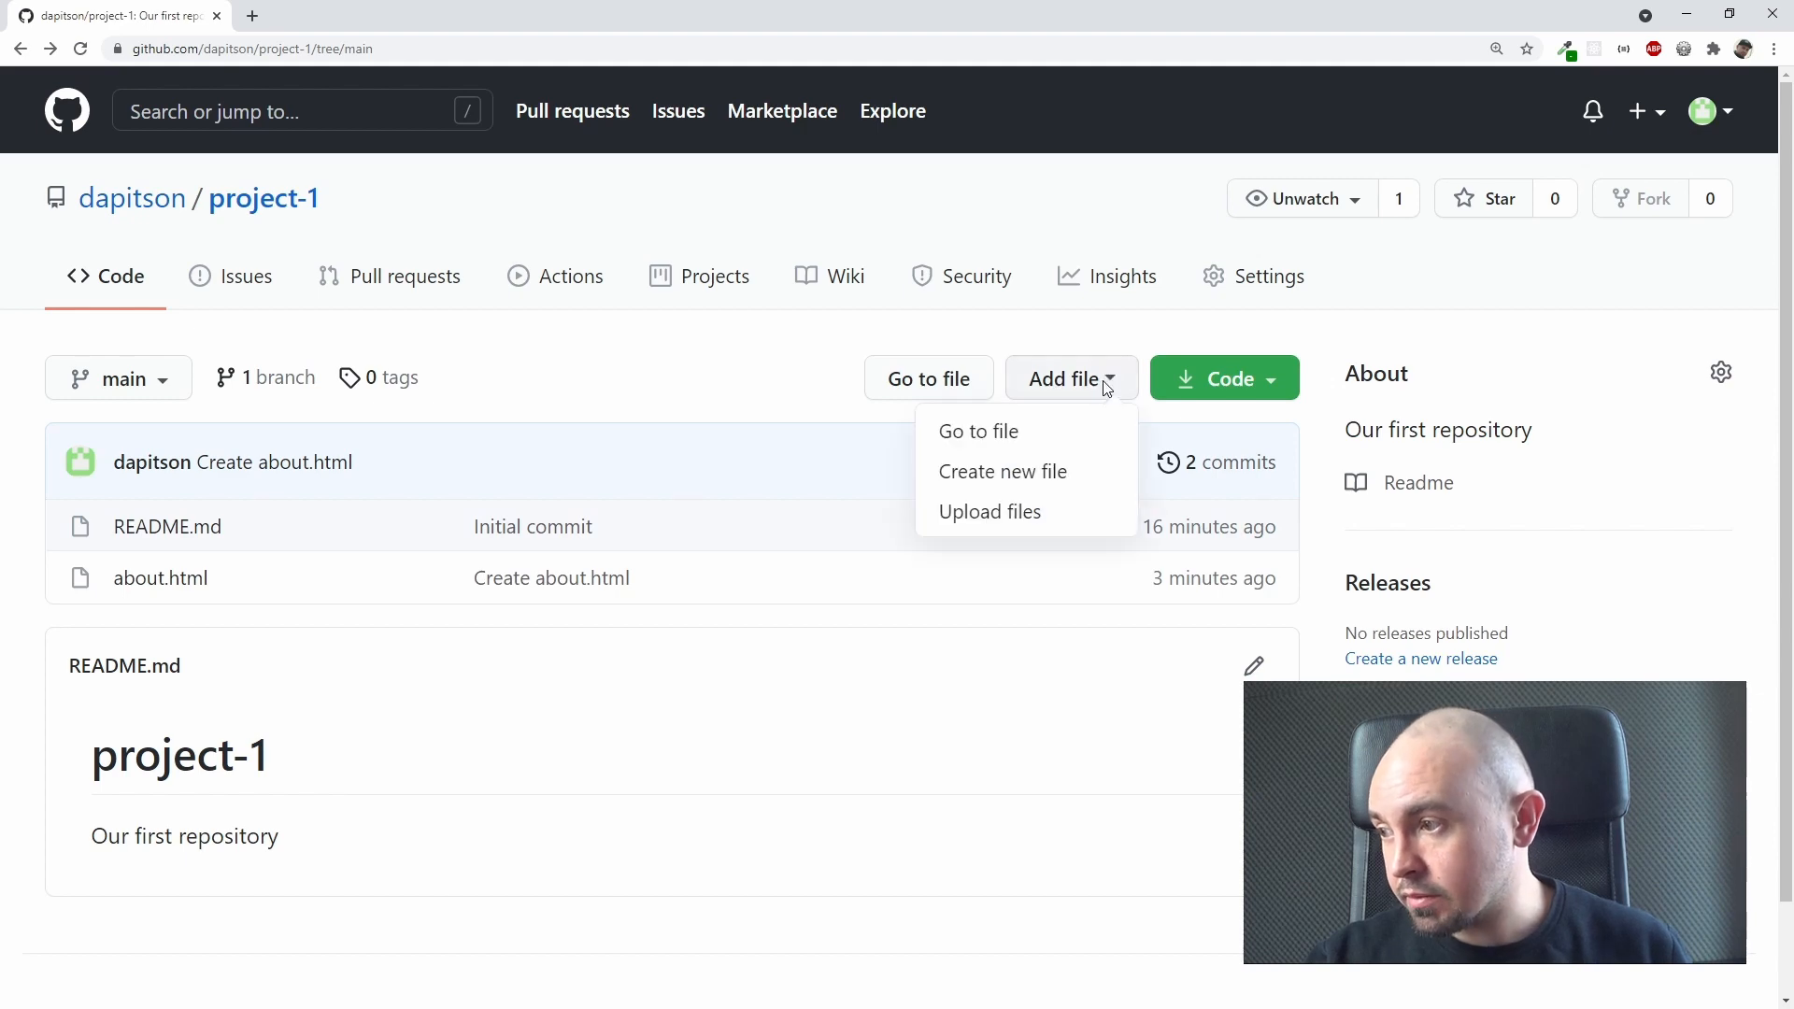
click(1056, 517)
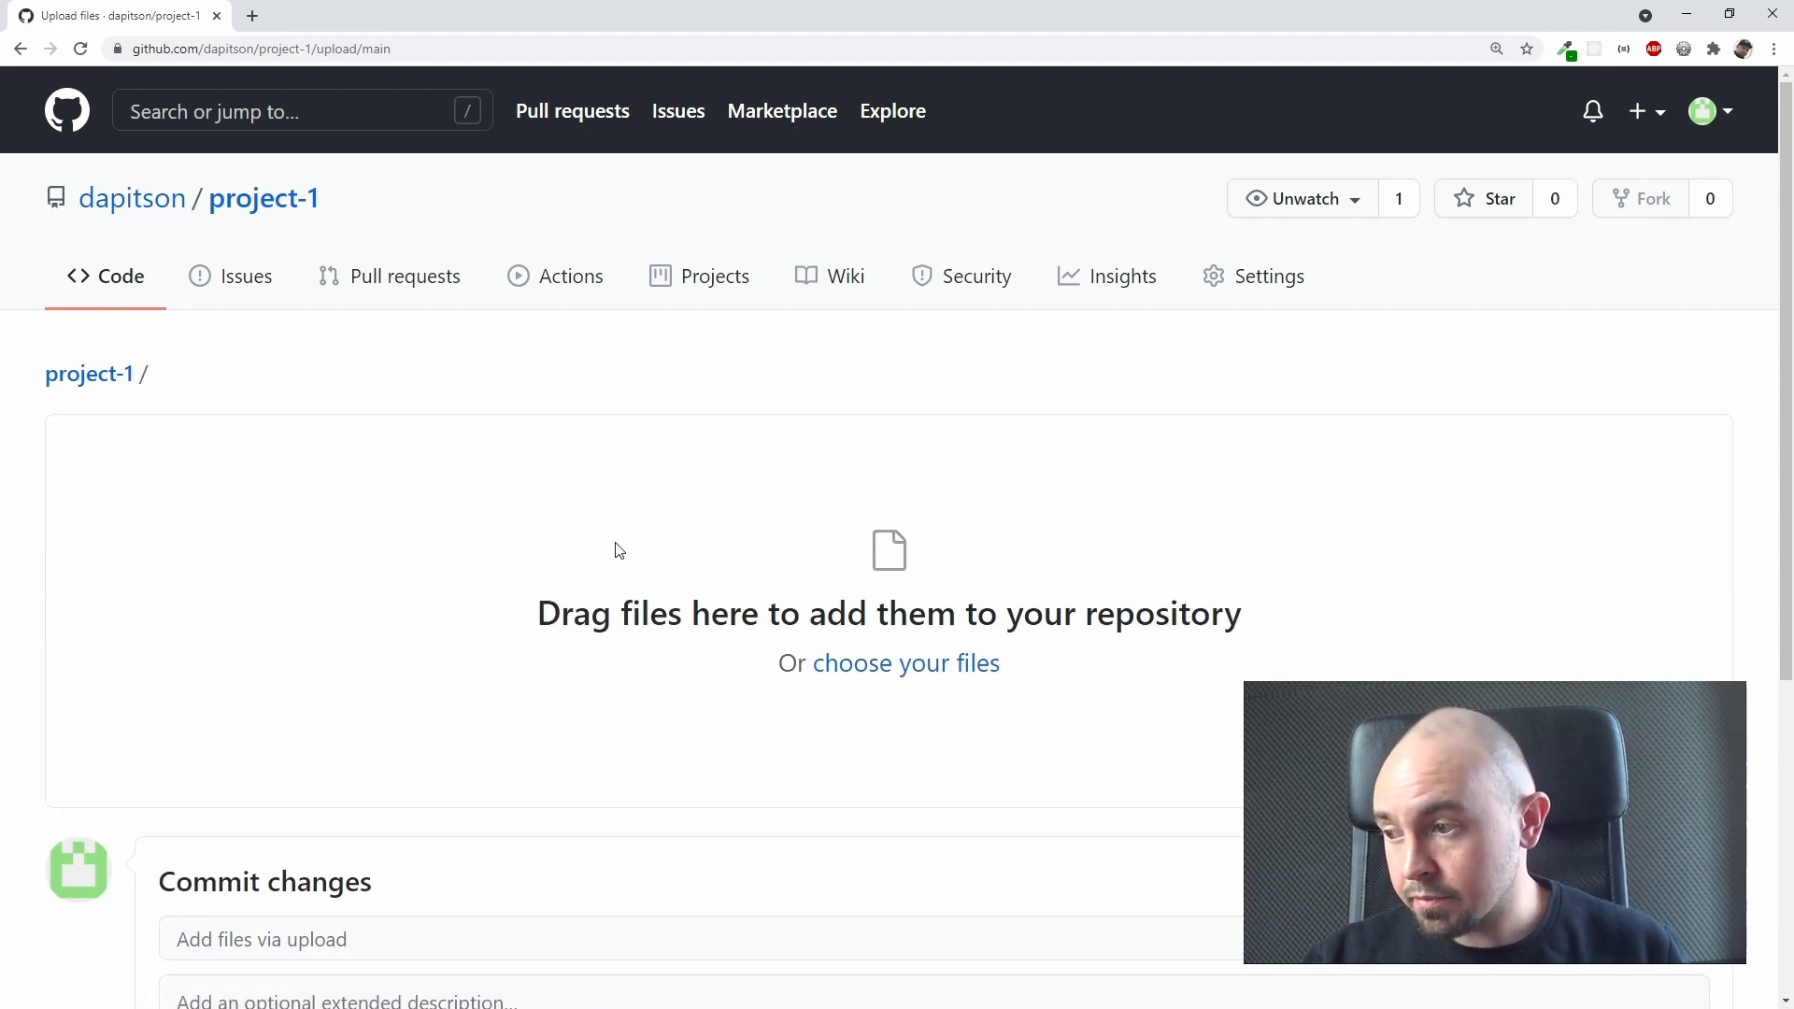
click(929, 666)
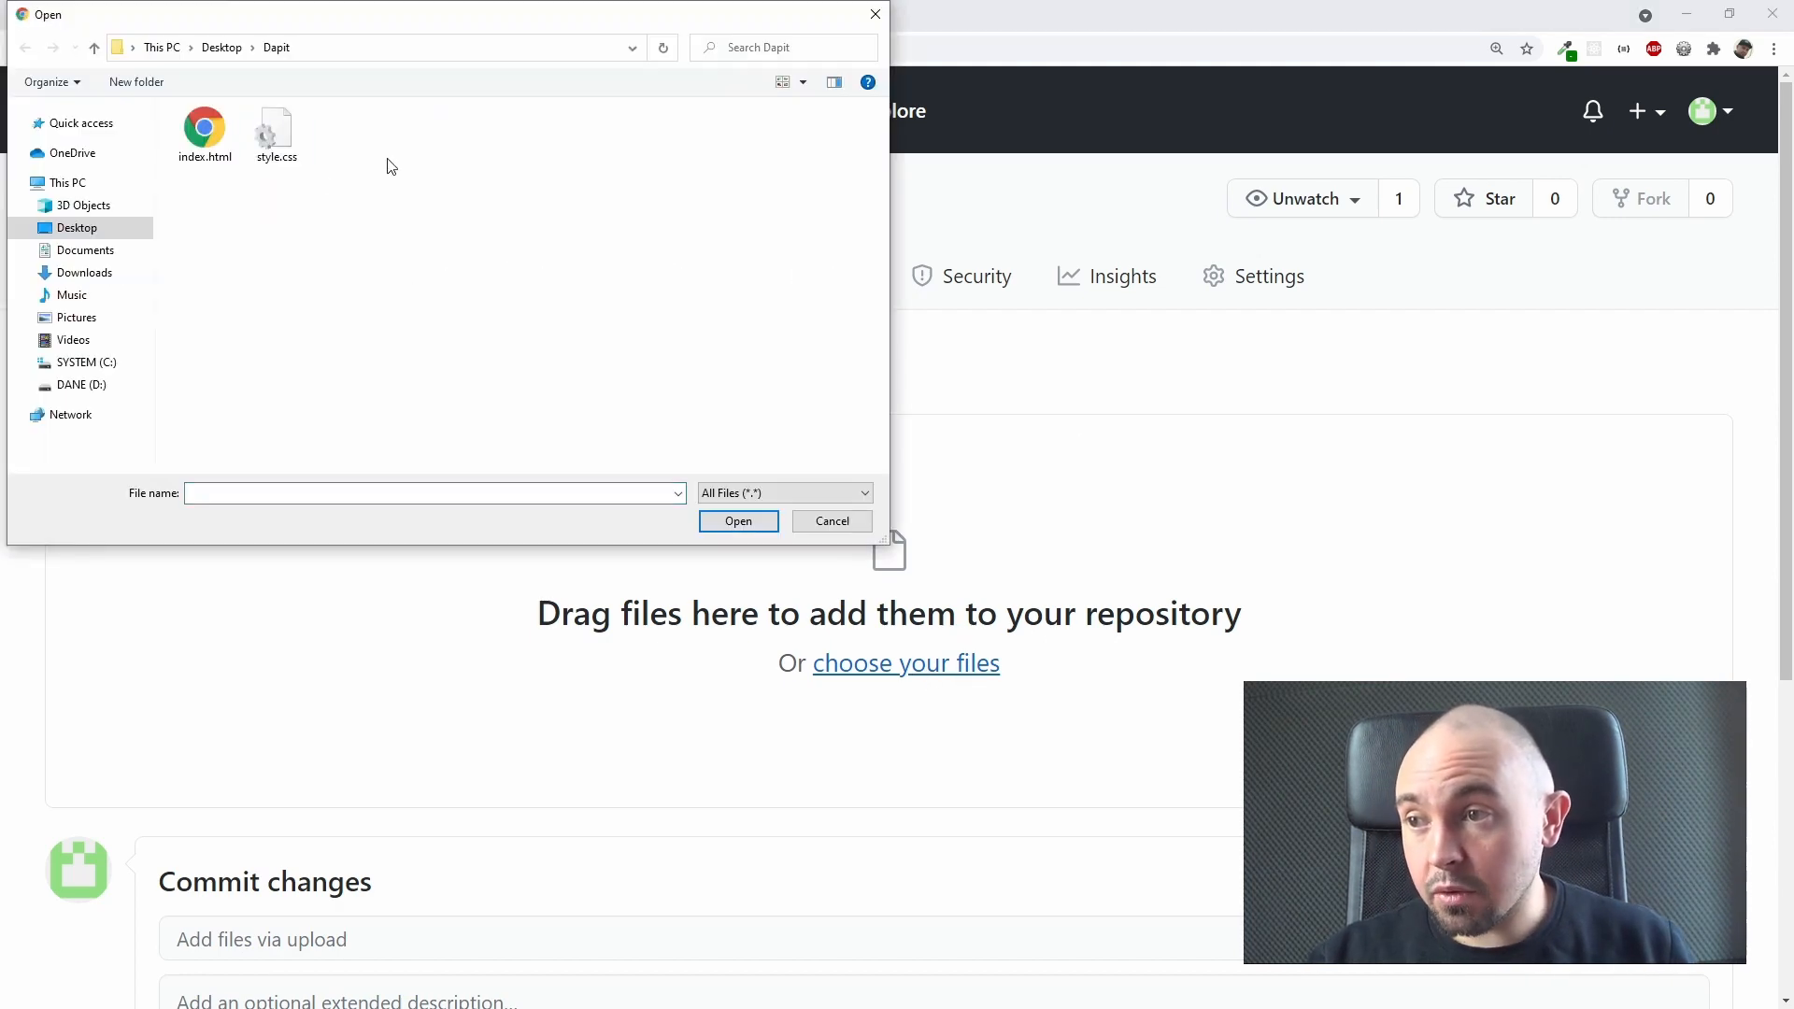
drag(383, 140, 205, 167)
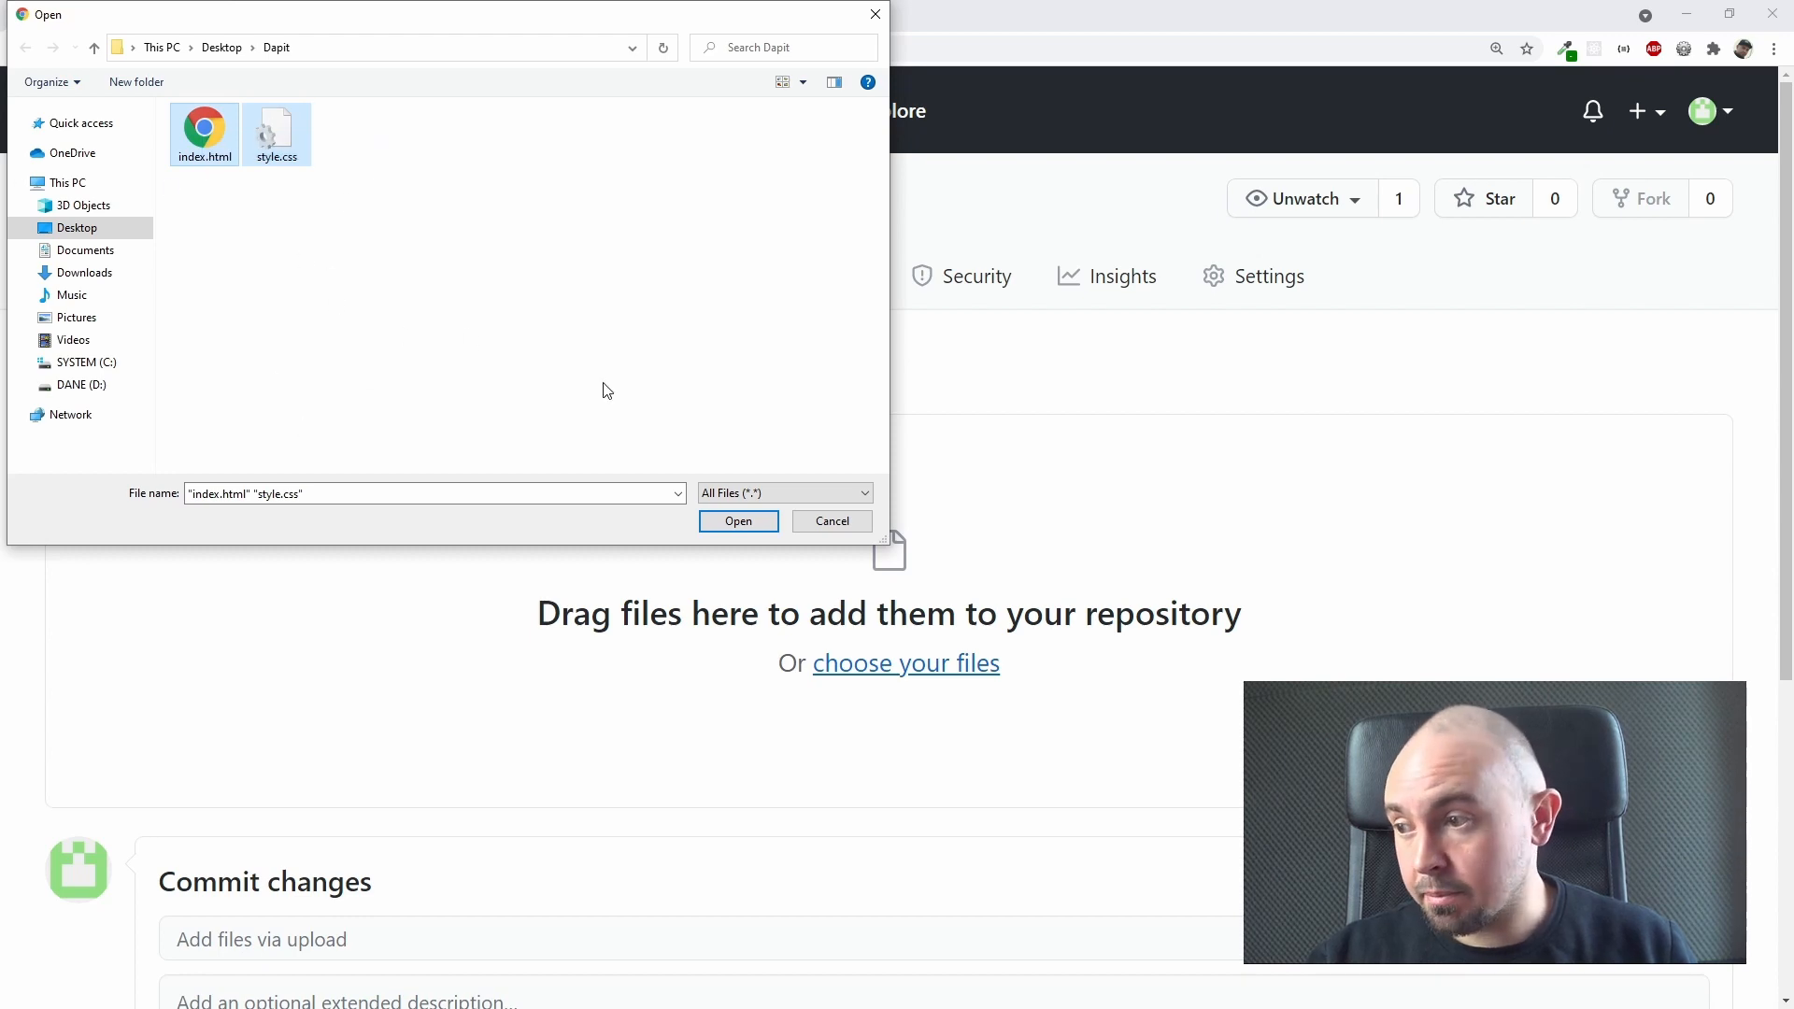
click(753, 523)
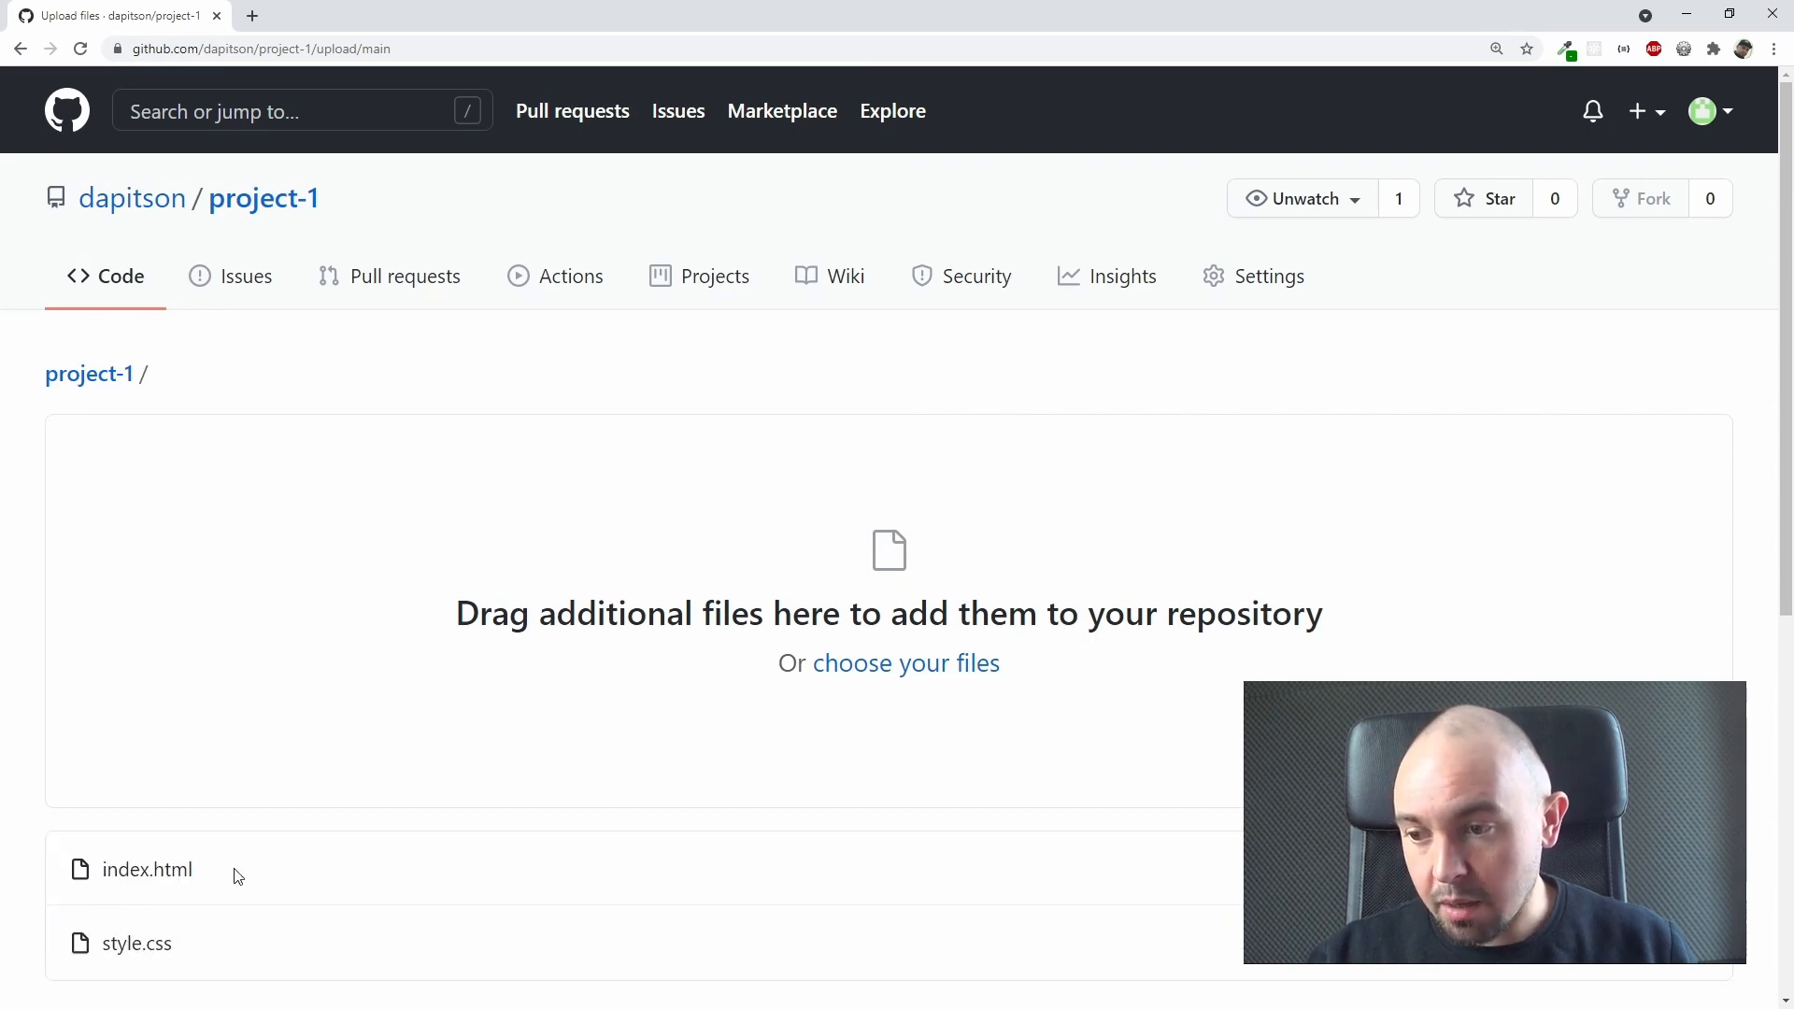
Step: Commit the two uploaded files directly to the main branch with the message "Upload index.html and style.css" and no extended description
scroll(444, 507, down, 3)
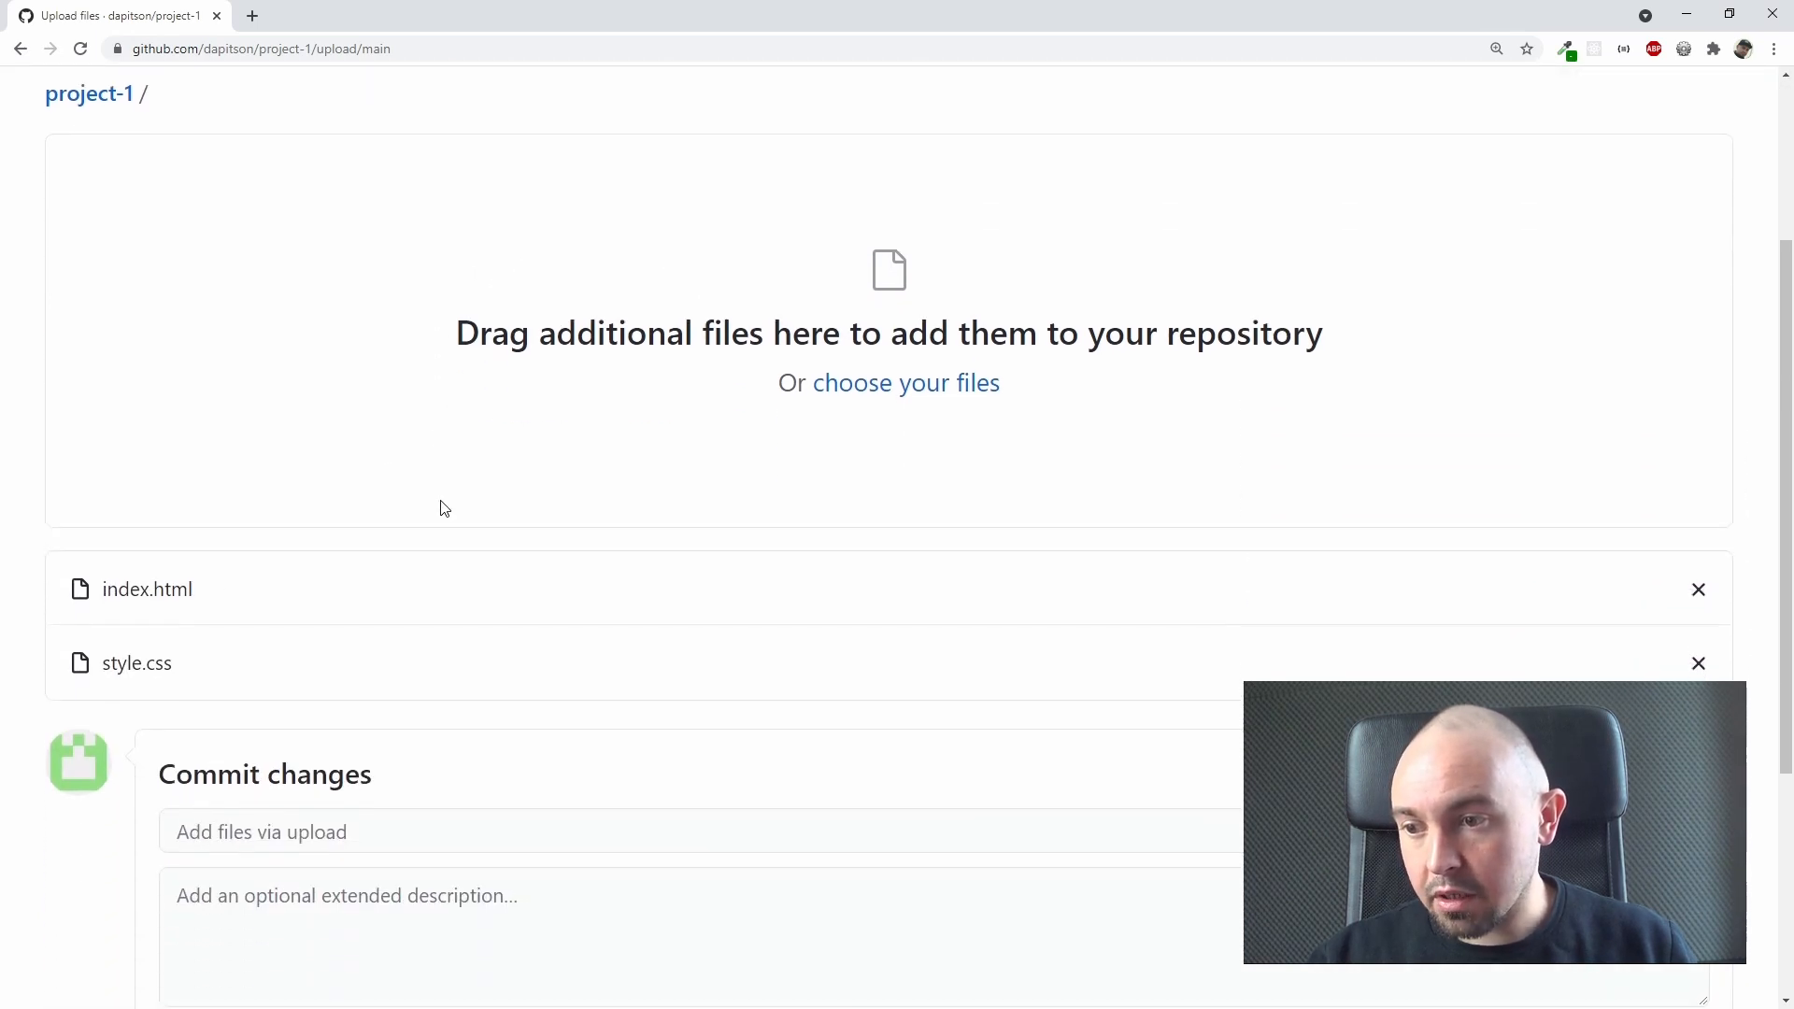
scroll(444, 507, down, 2)
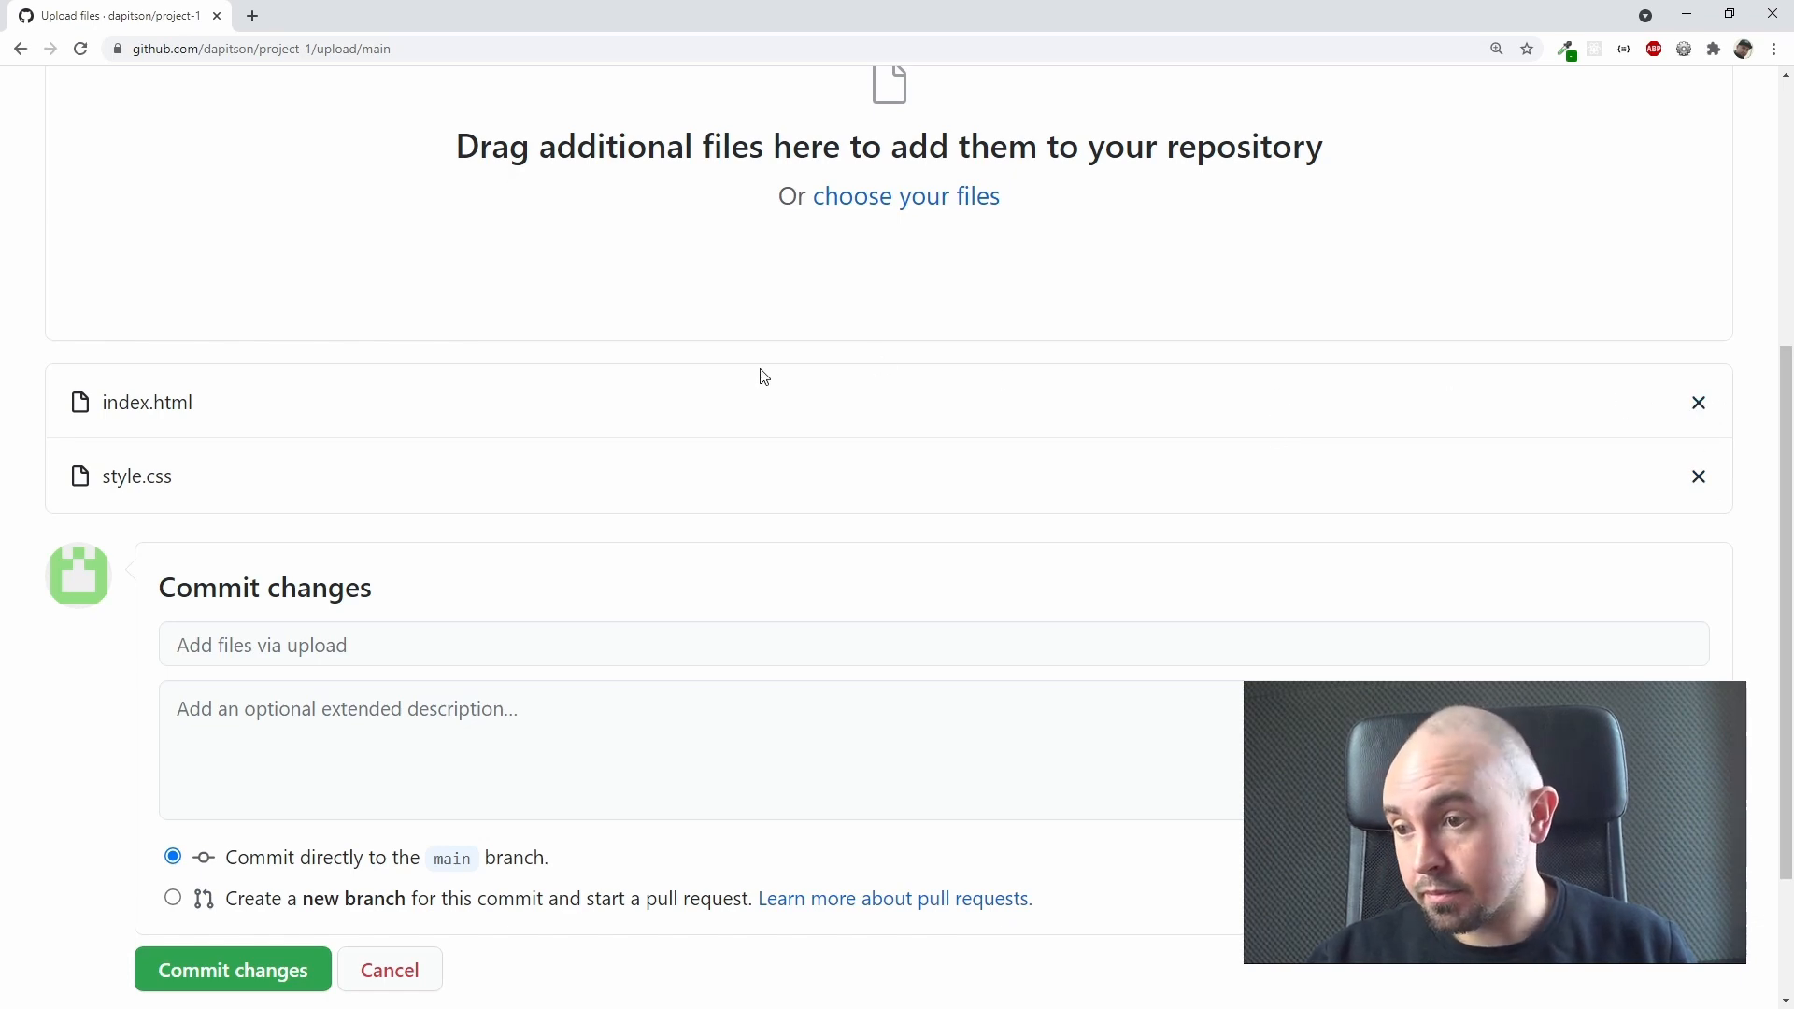
scroll(761, 377, down, 2)
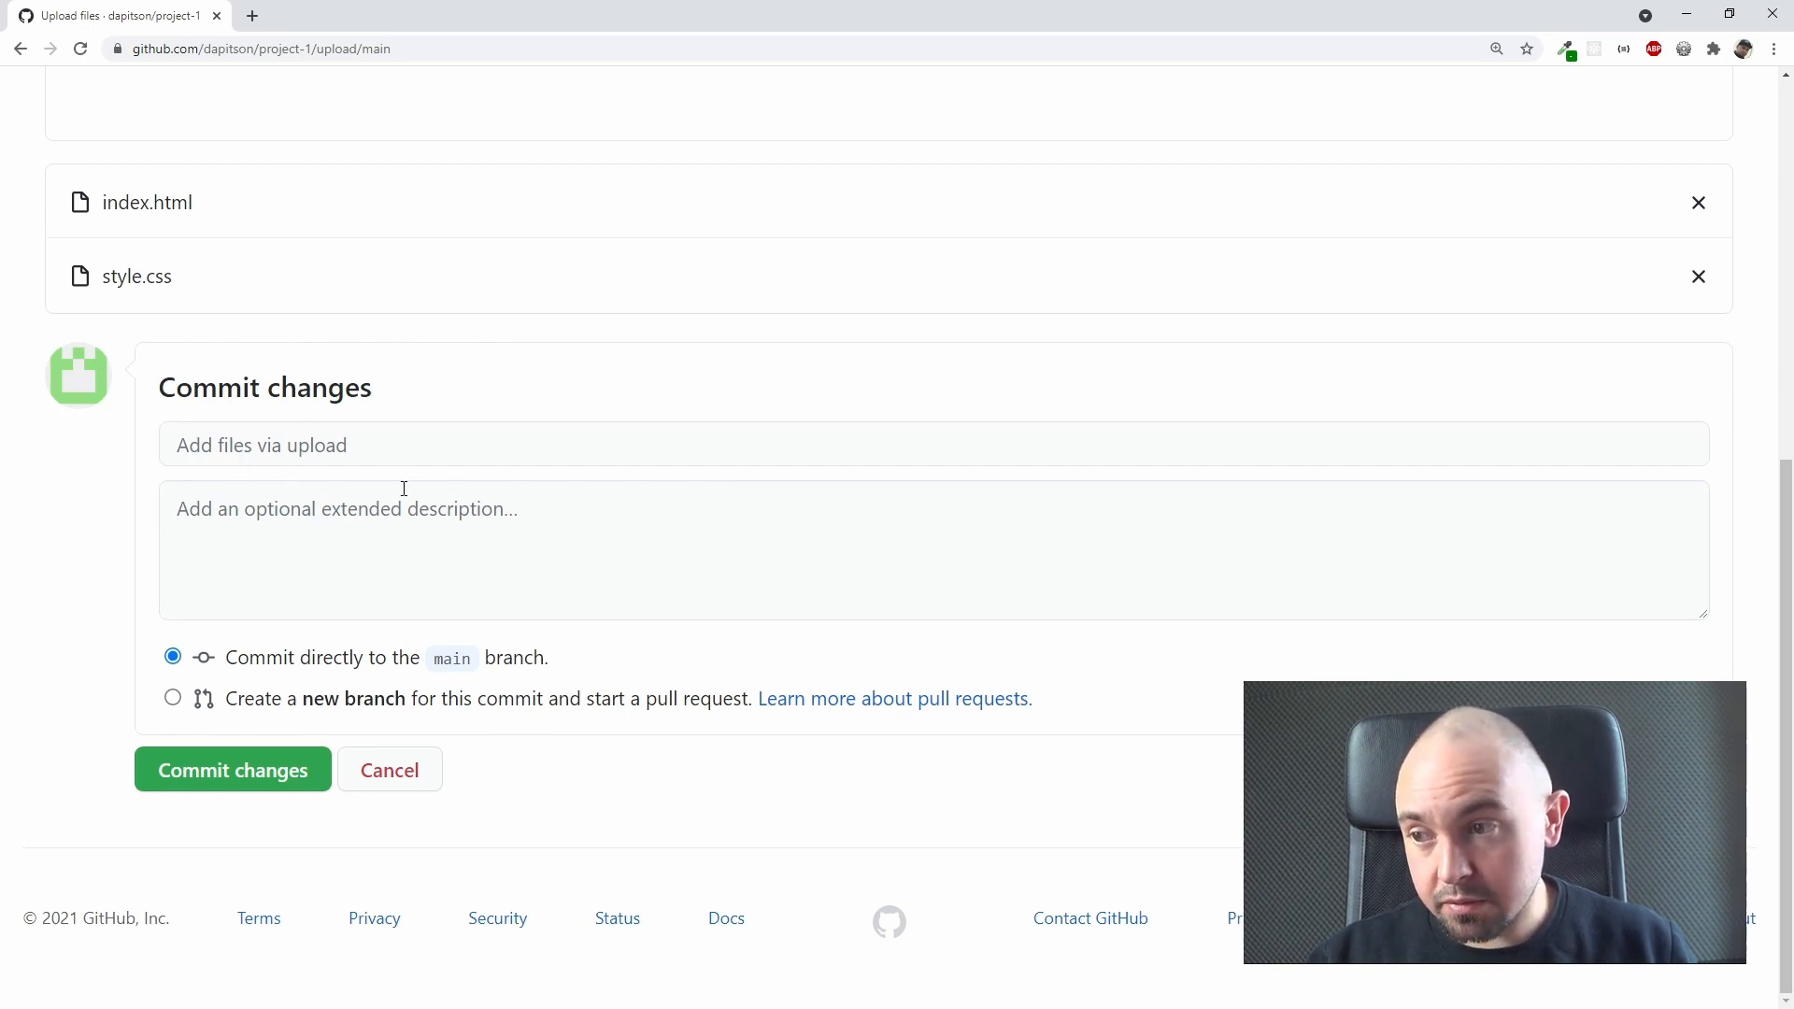
click(456, 431)
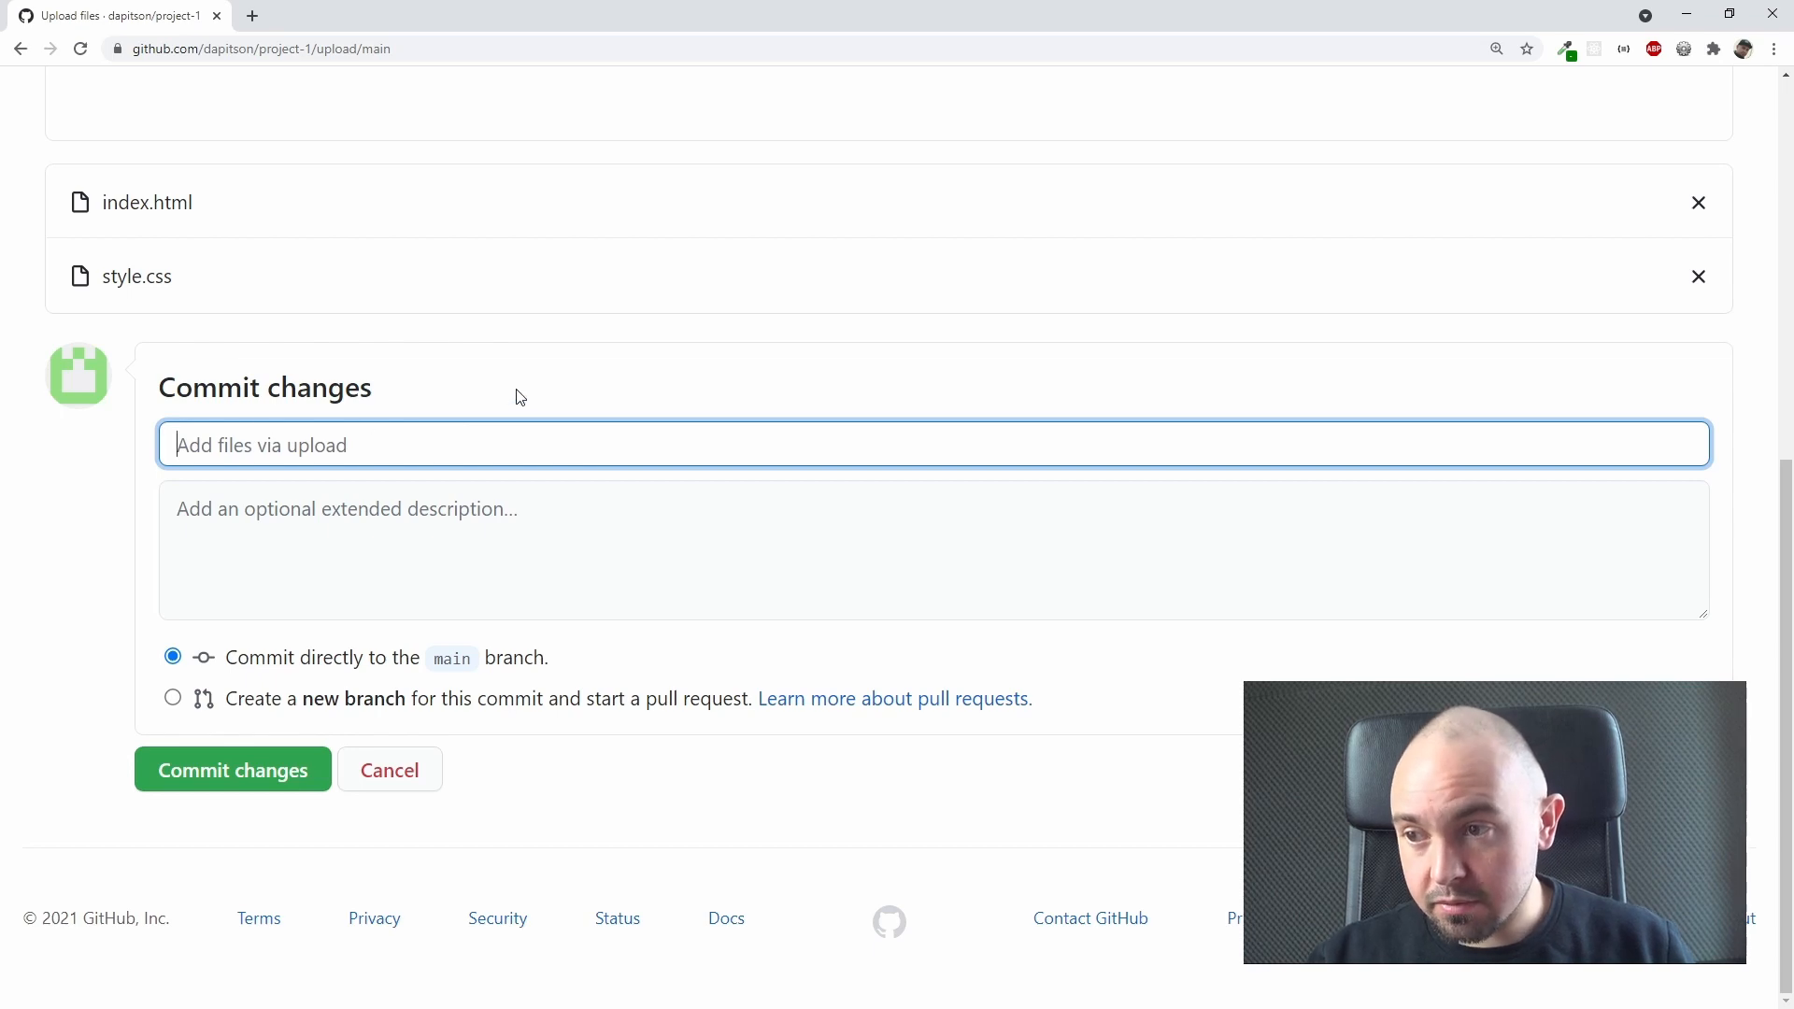
text(Up)
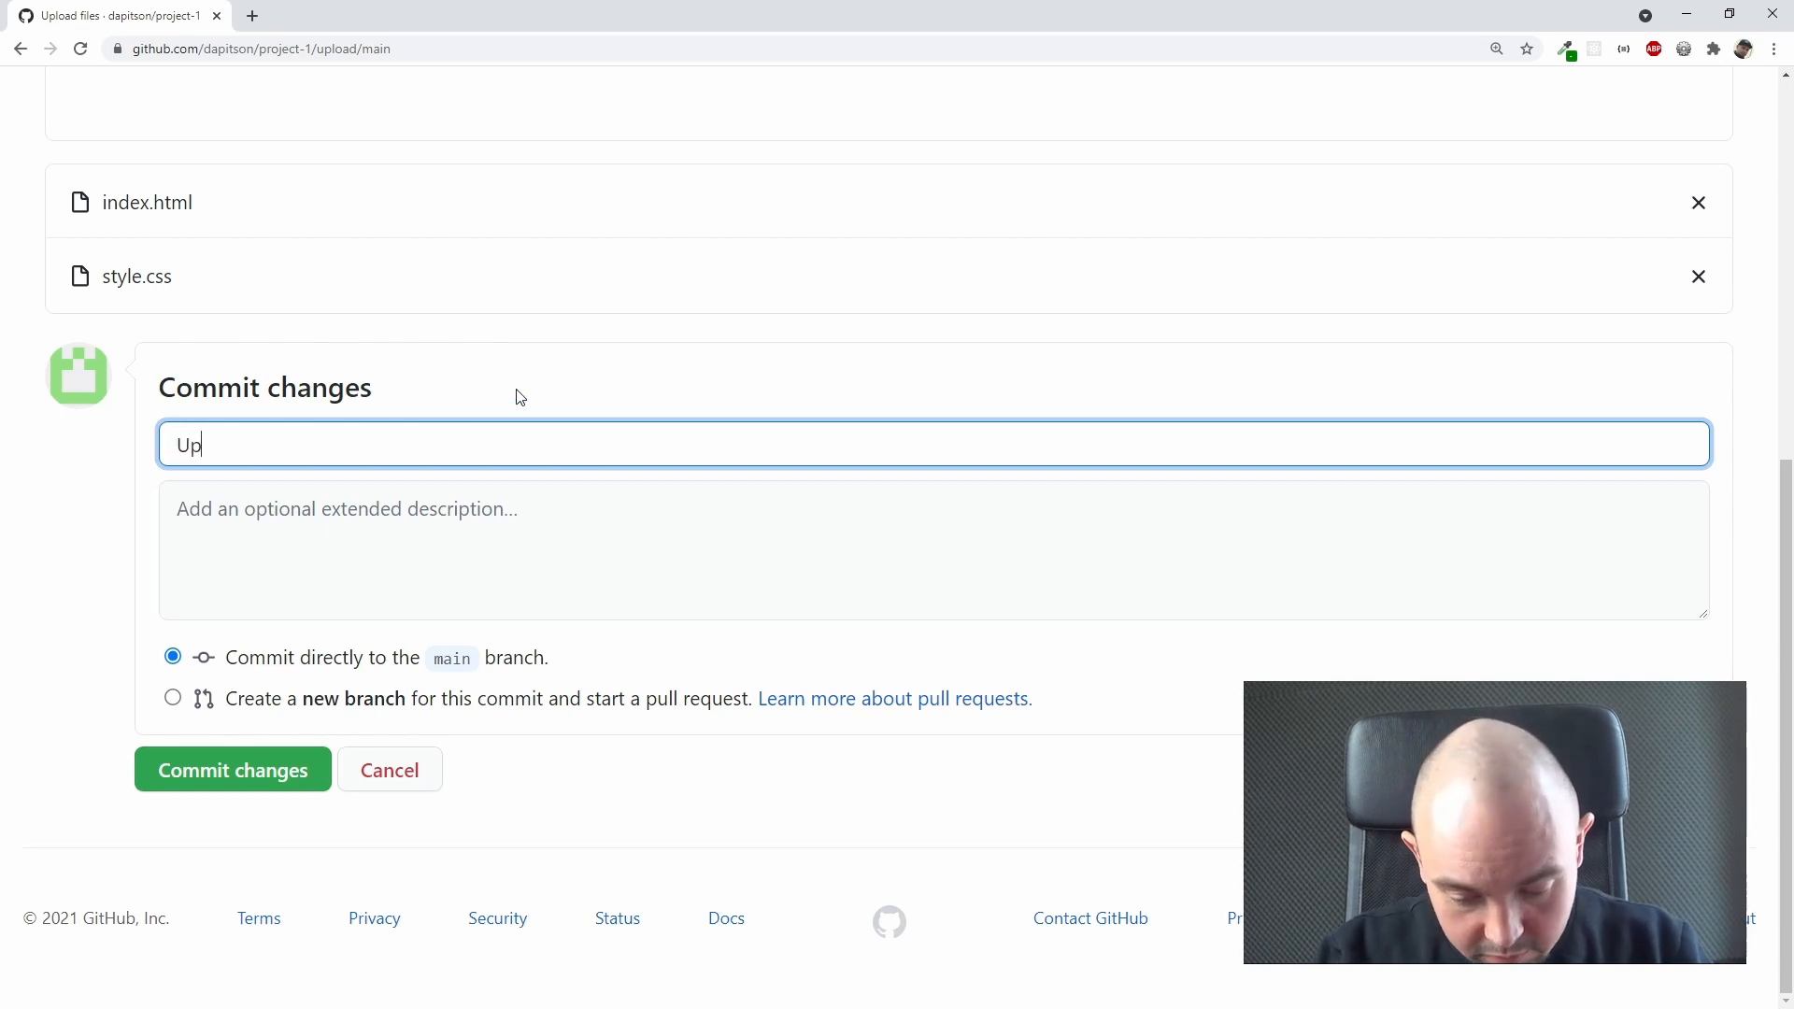
text(load index)
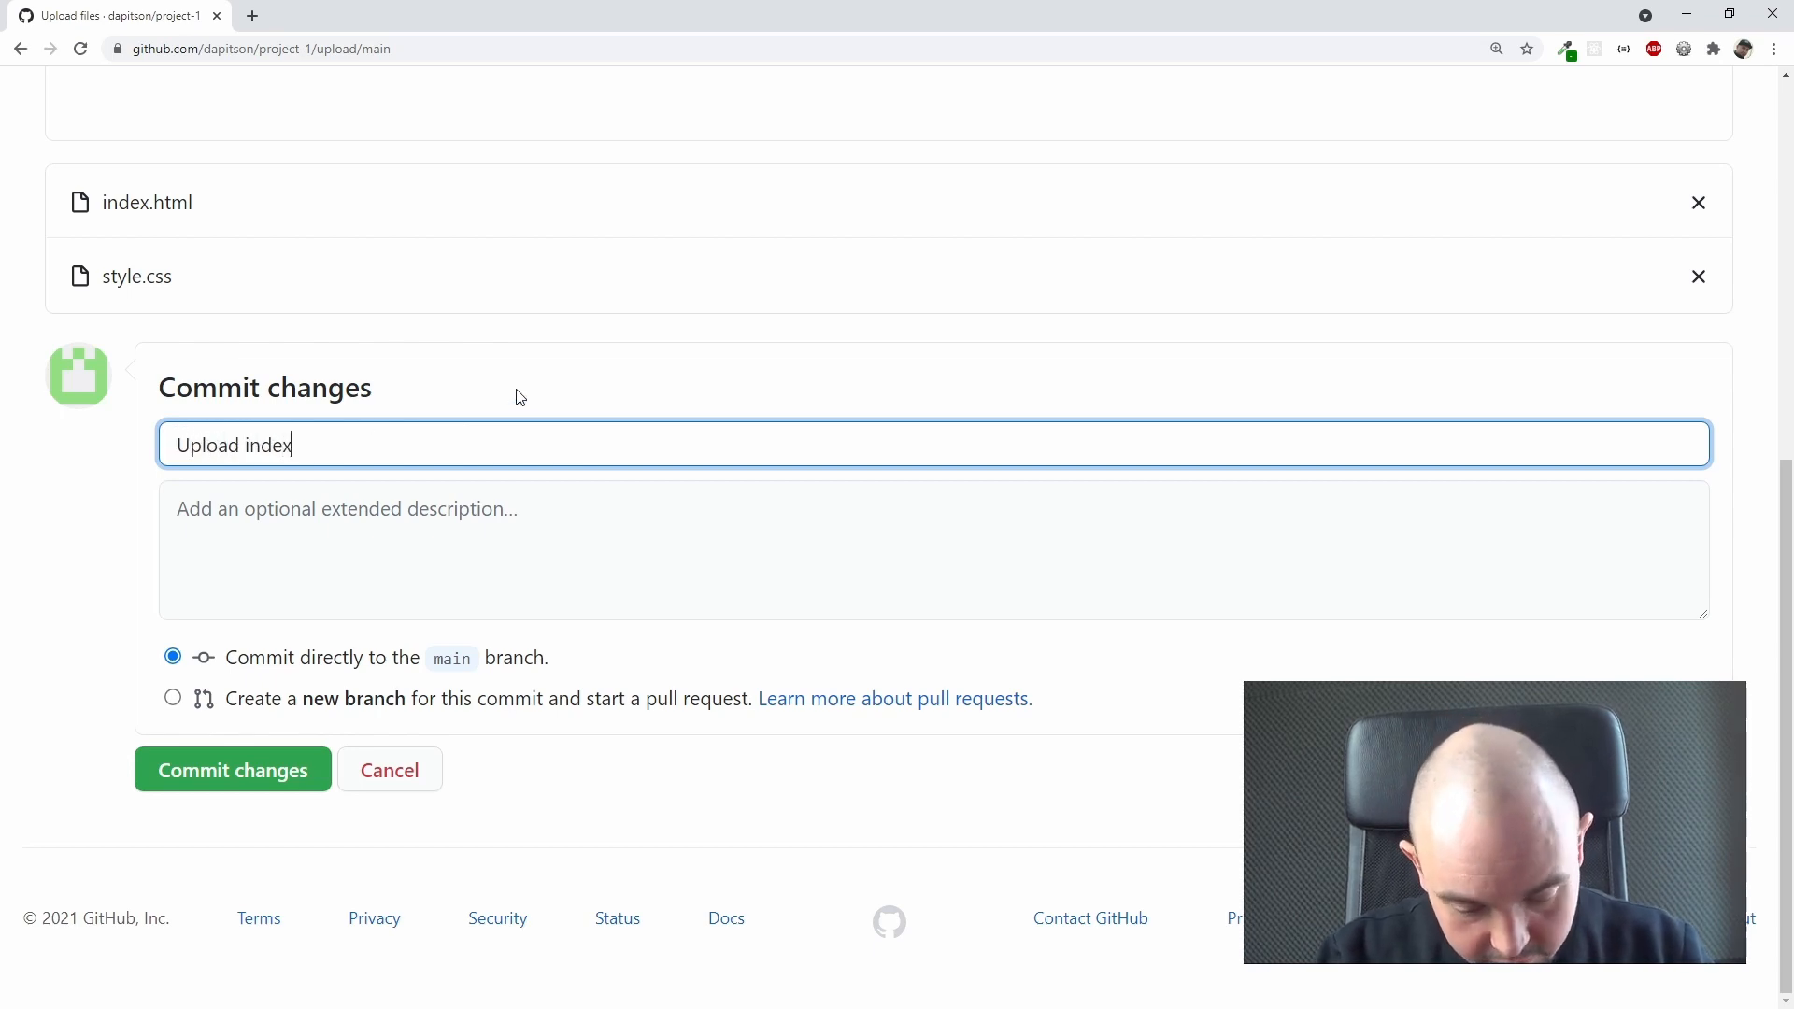
text(.html and)
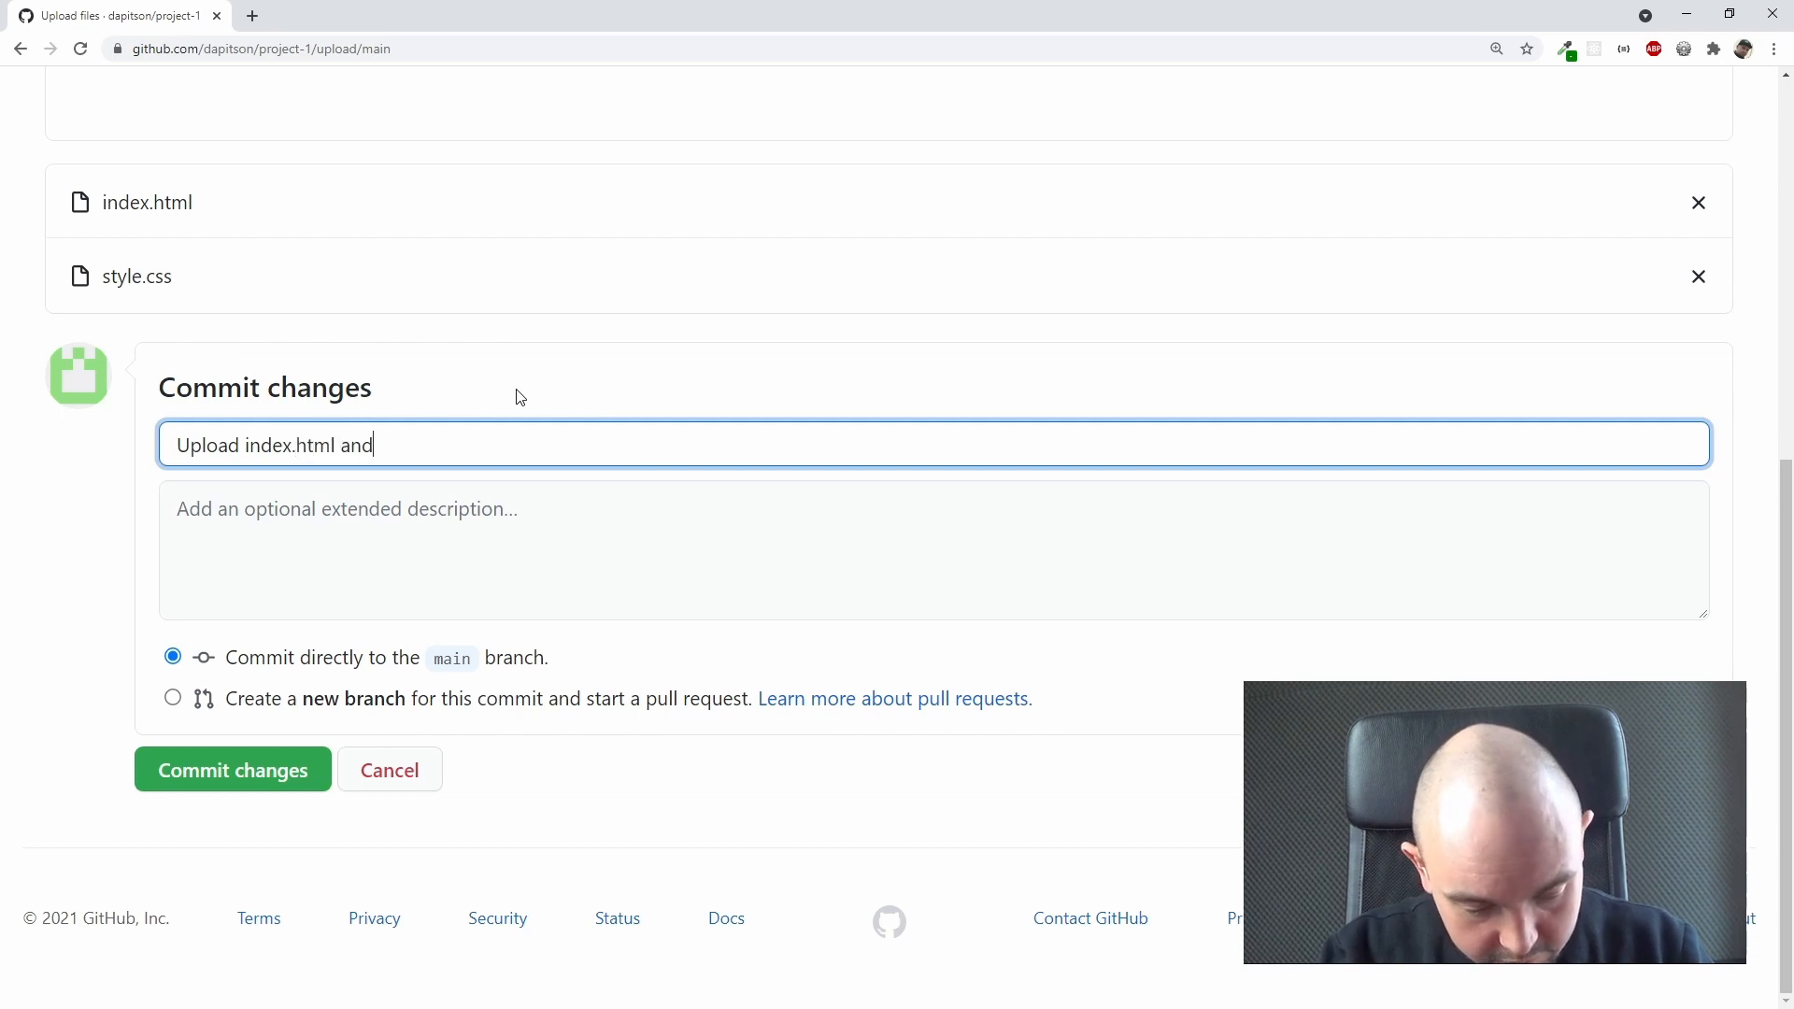
text( style.css)
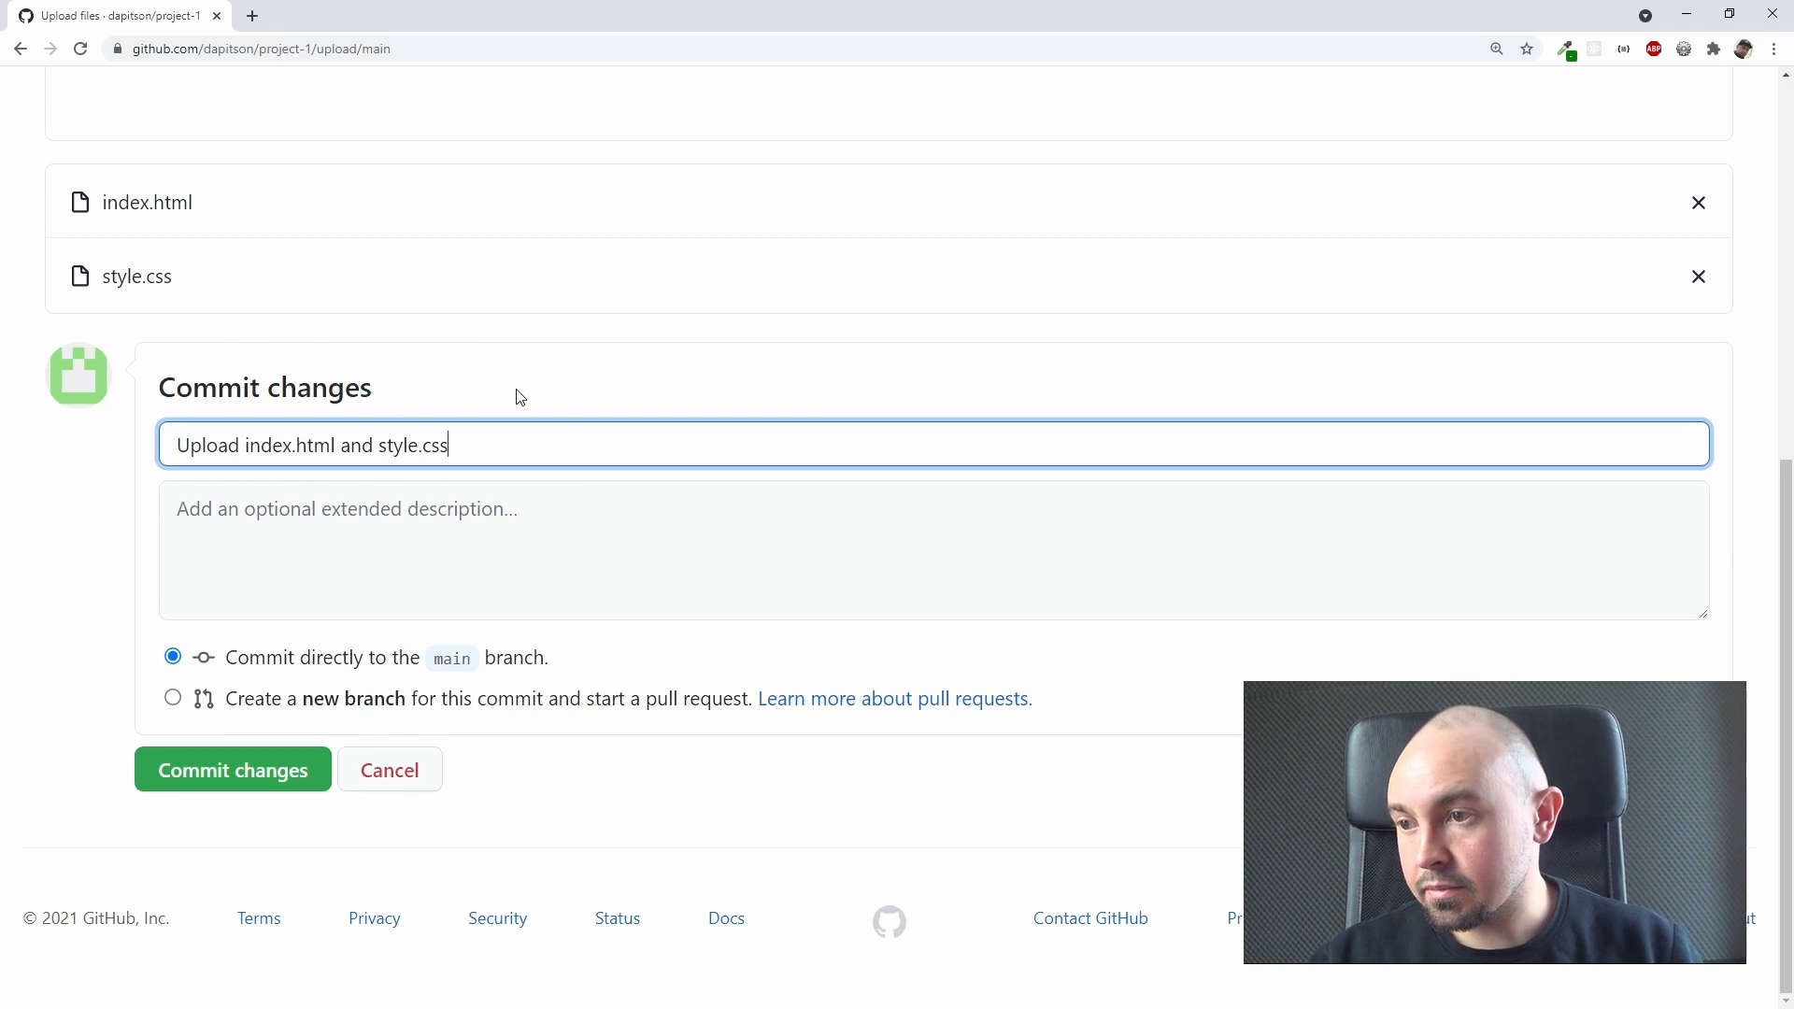
click(304, 540)
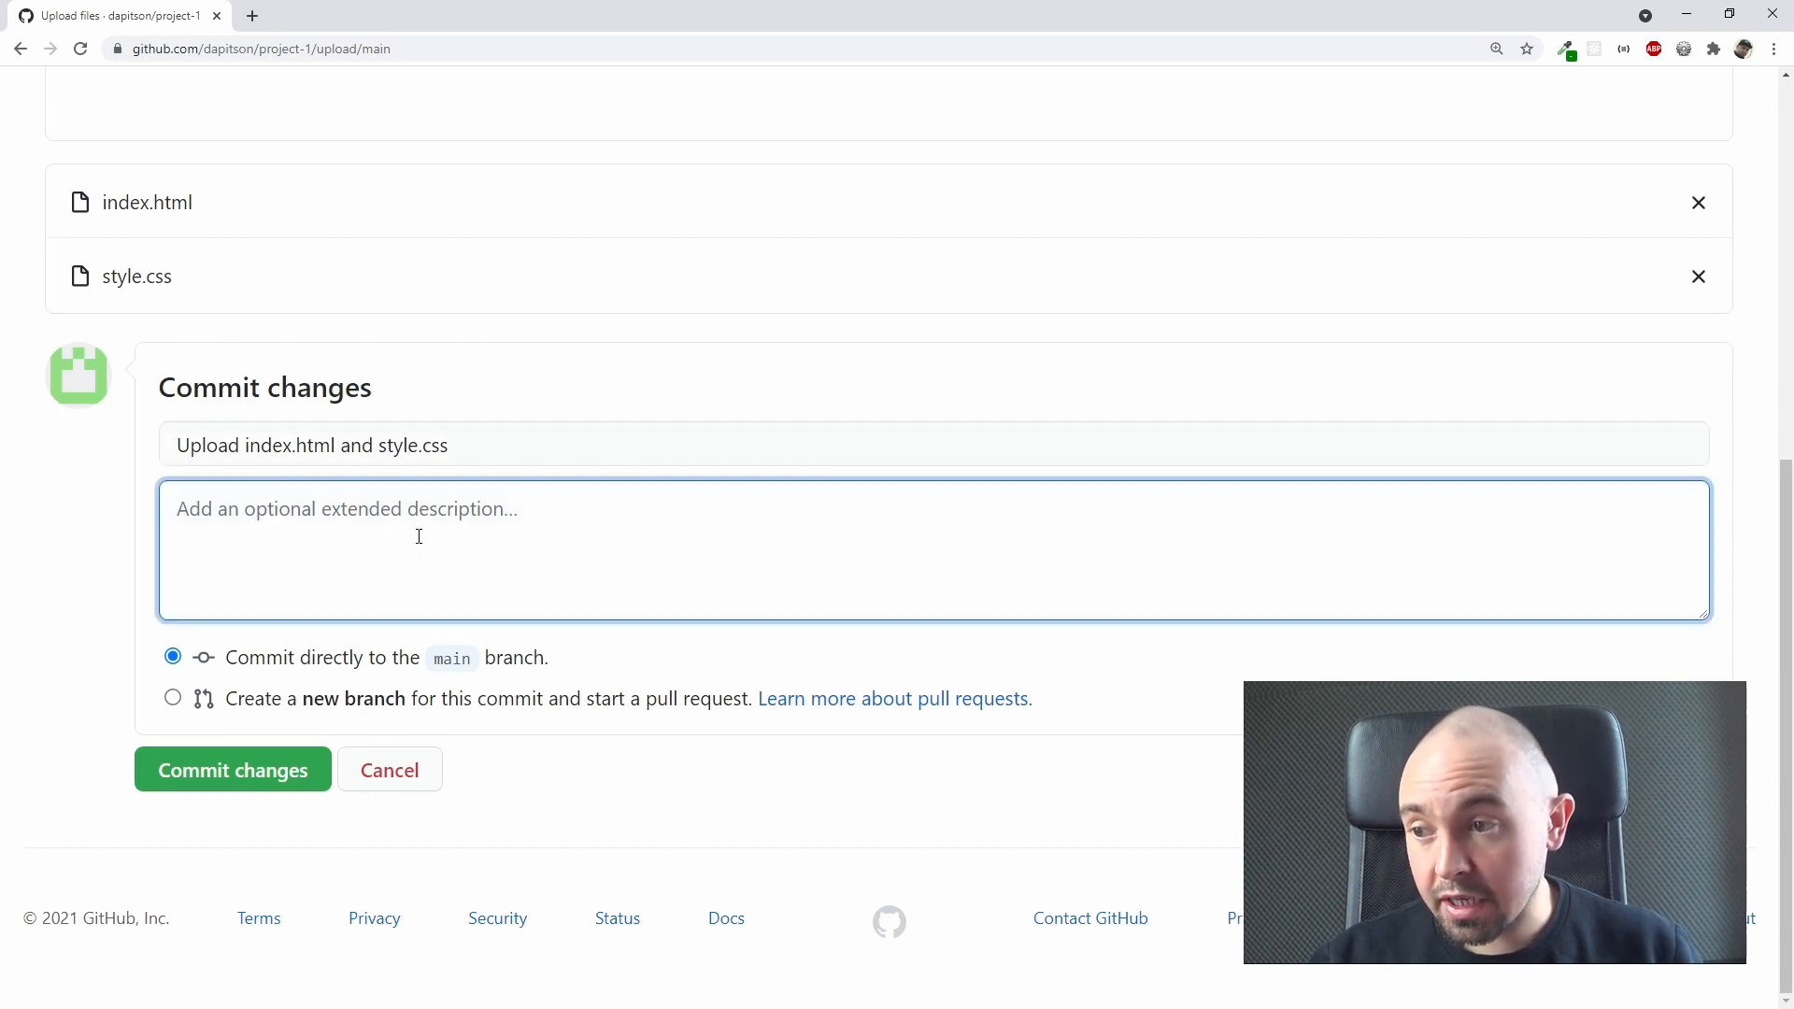
click(123, 585)
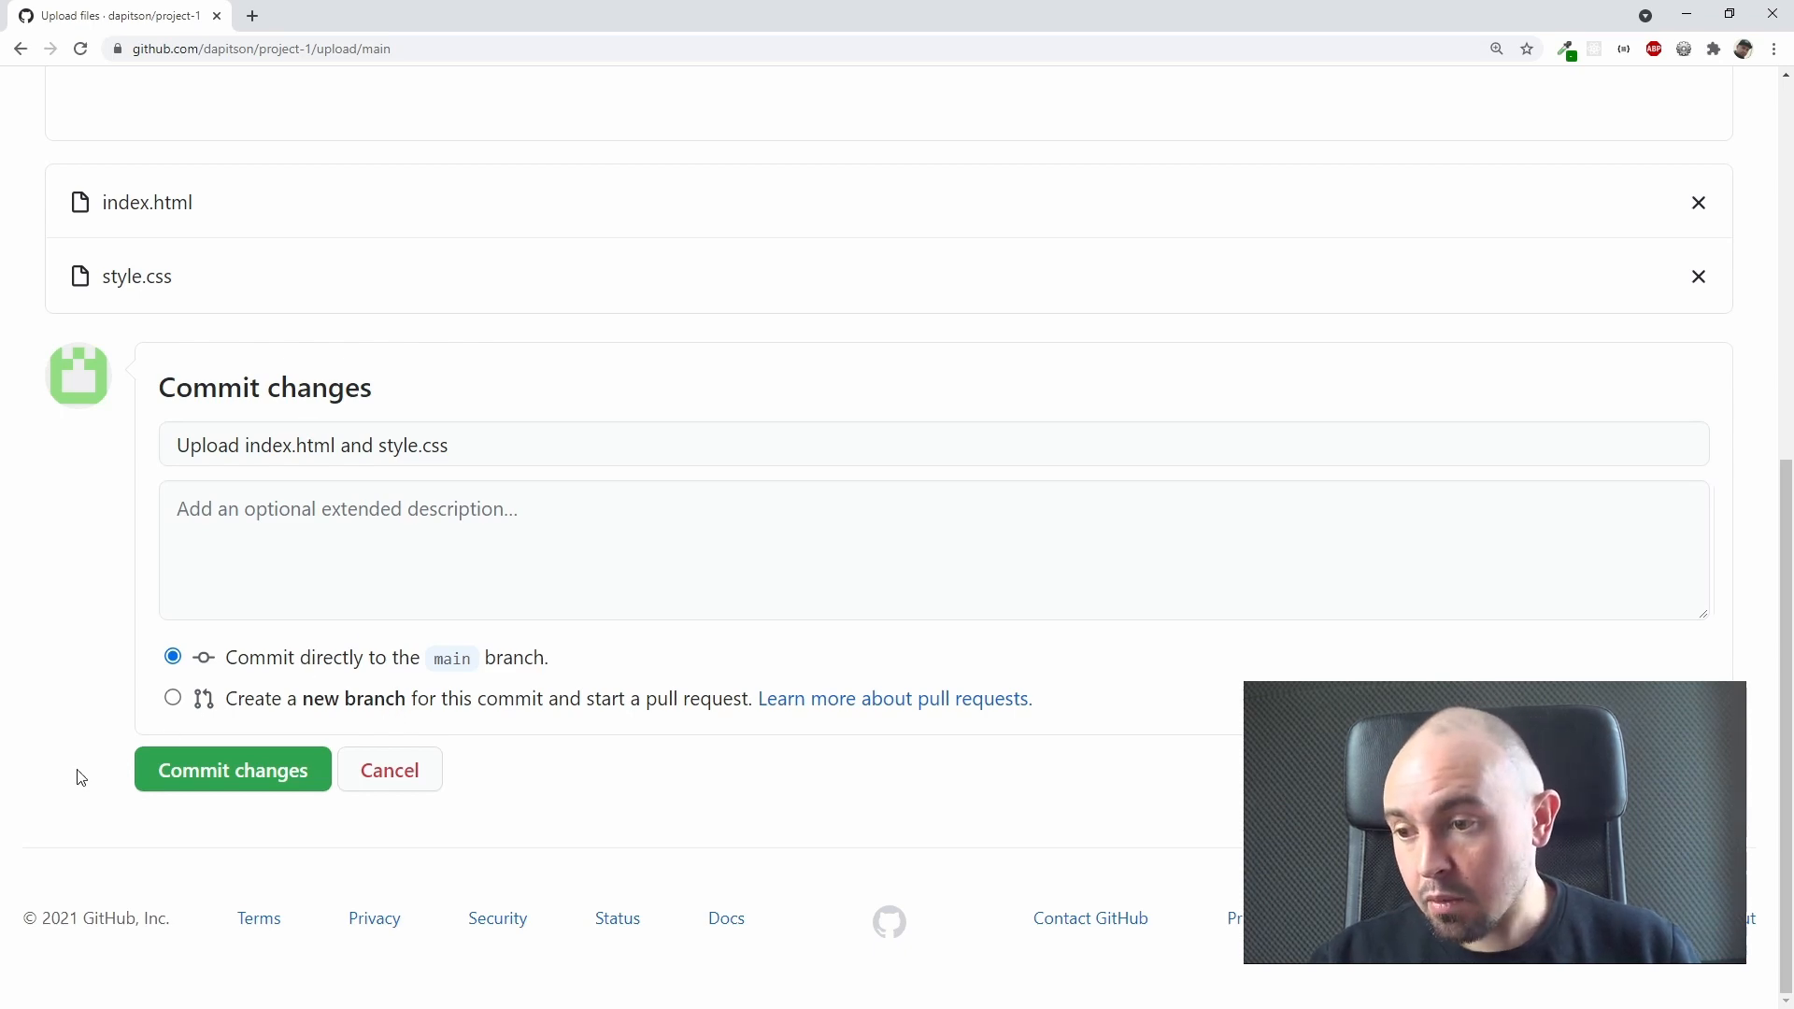
click(234, 788)
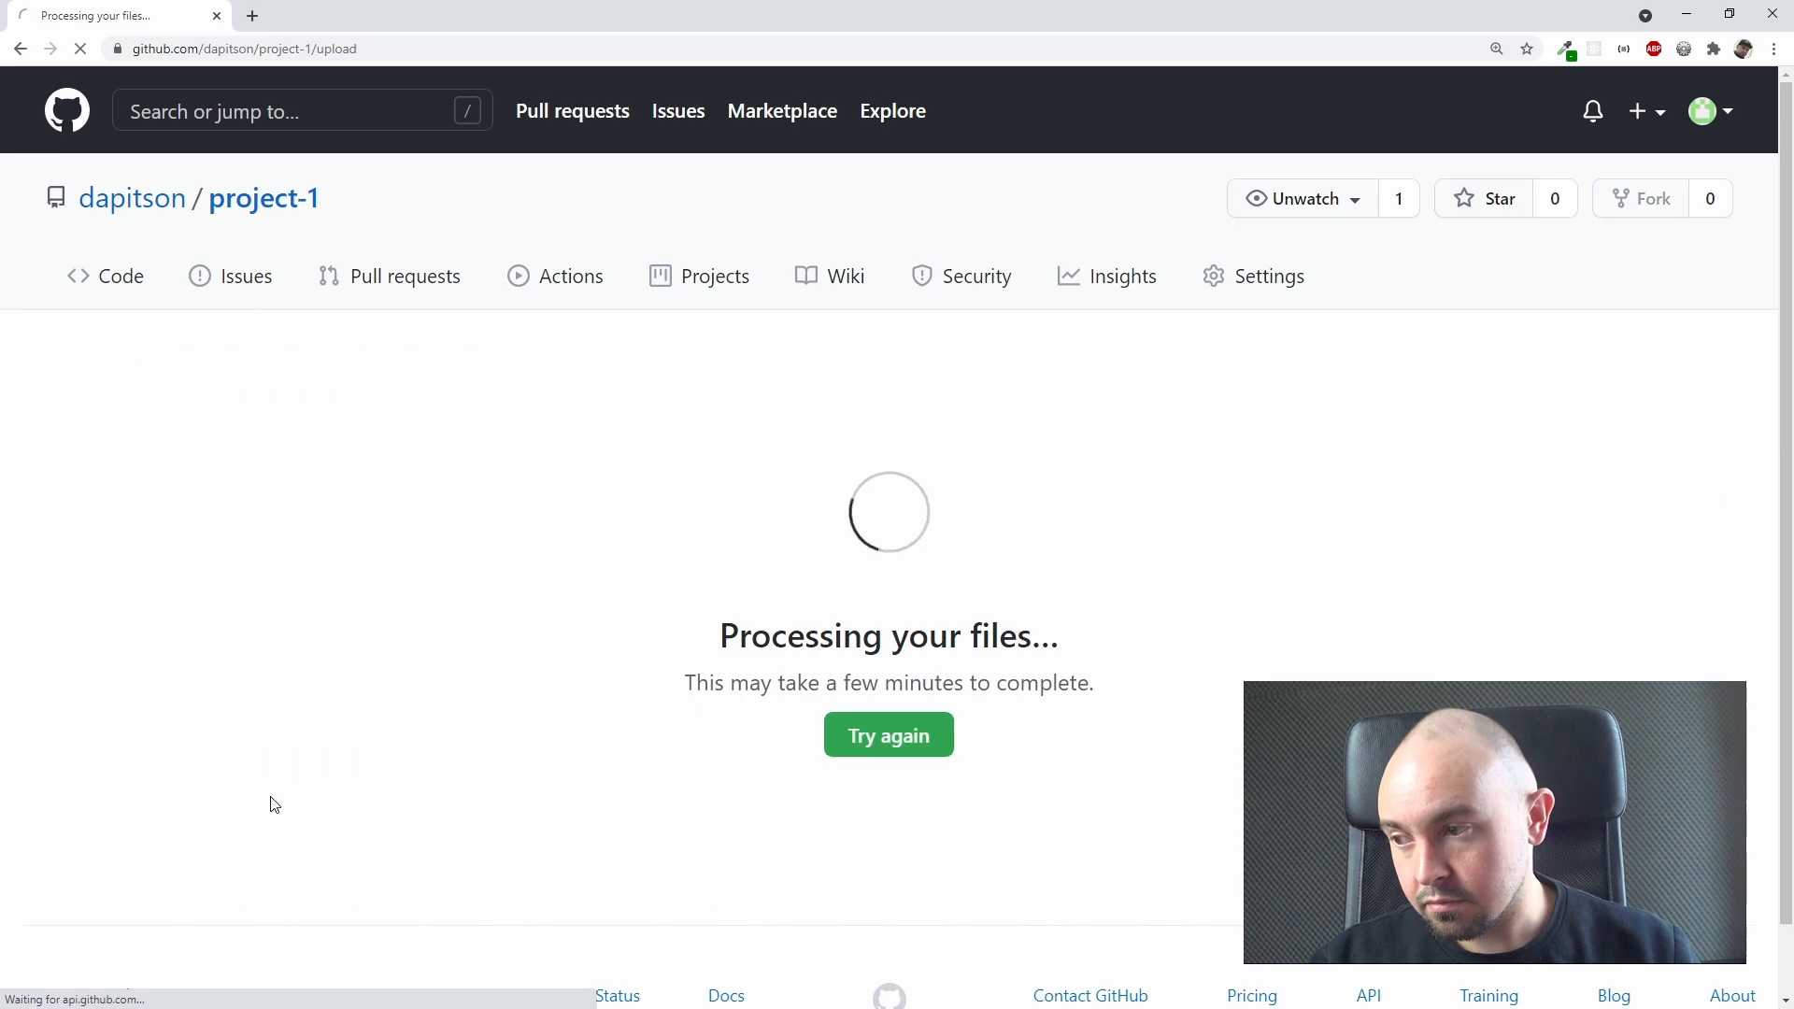